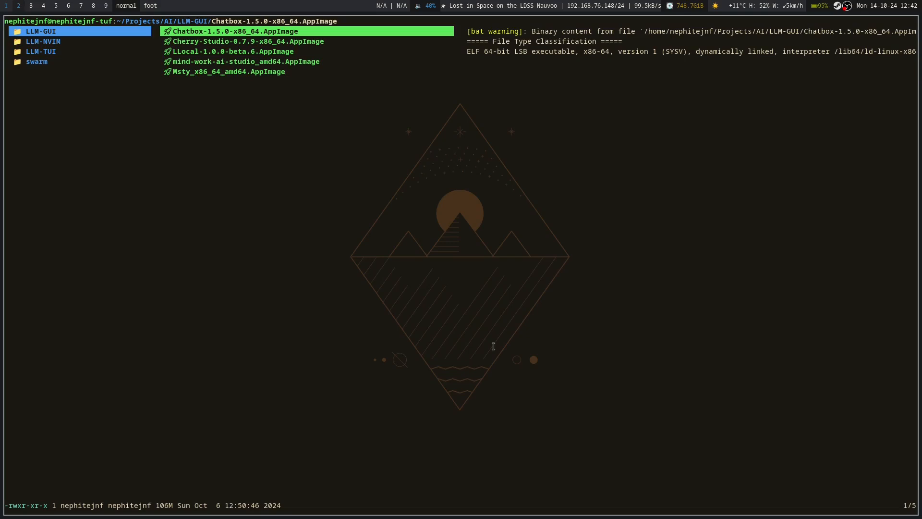
Look through the AppImages in the LLM-GUI folder and select Msty_x86_64_amd64.AppImage.
key(j)
key(j)
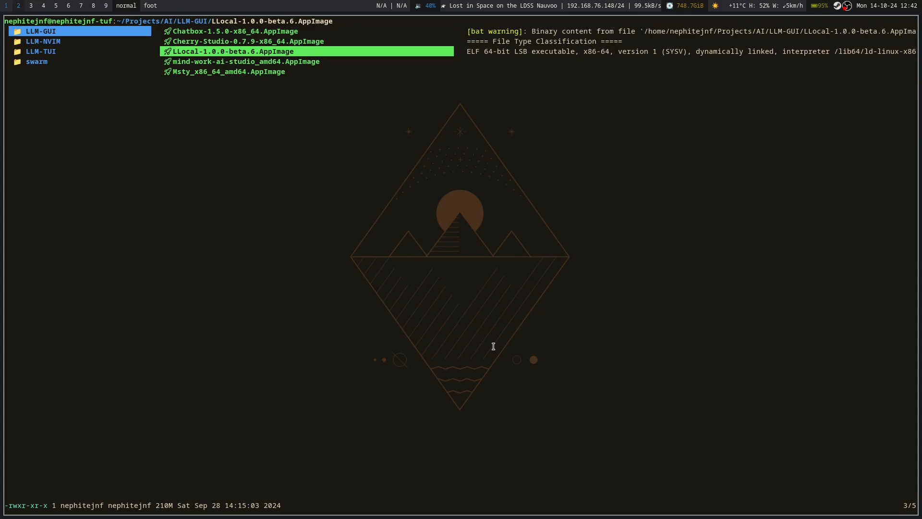
key(j)
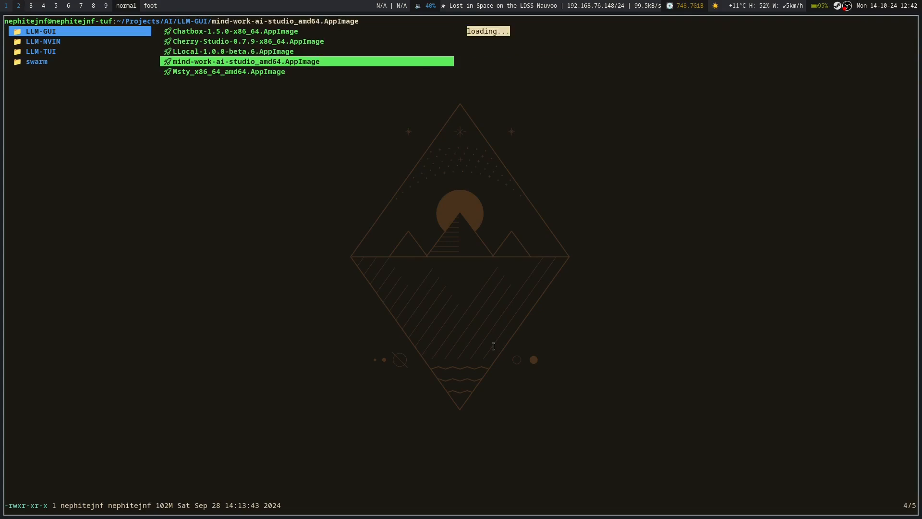
key(k)
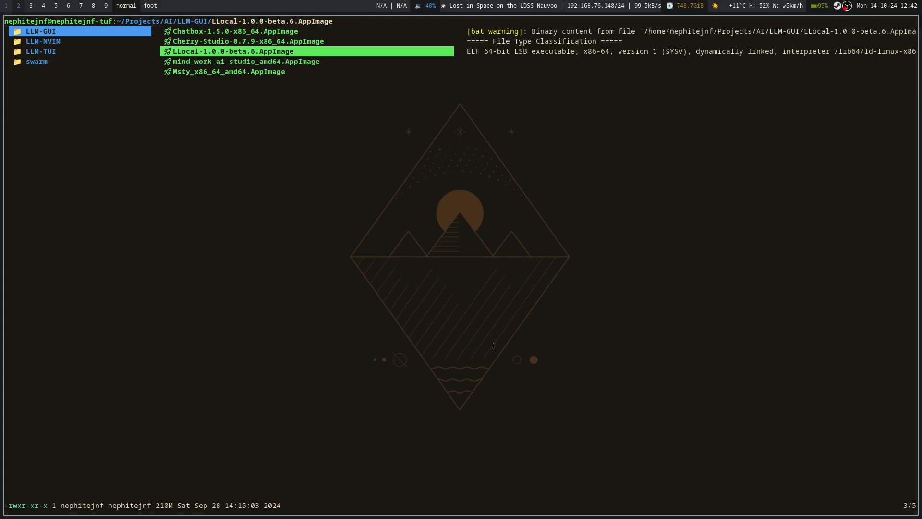
key(j)
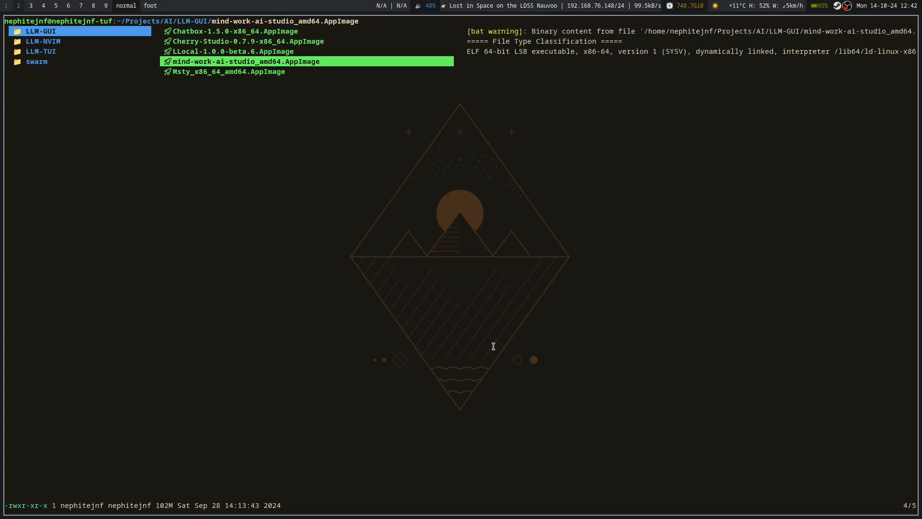
key(j)
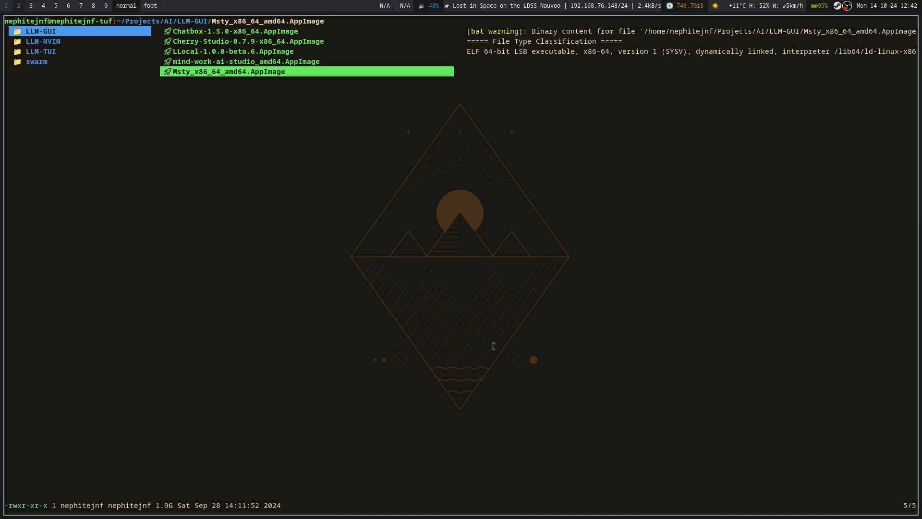
Open a new terminal on an empty workspace and start the Ollama server with "ollama serve".
key(q)
key(super+Return)
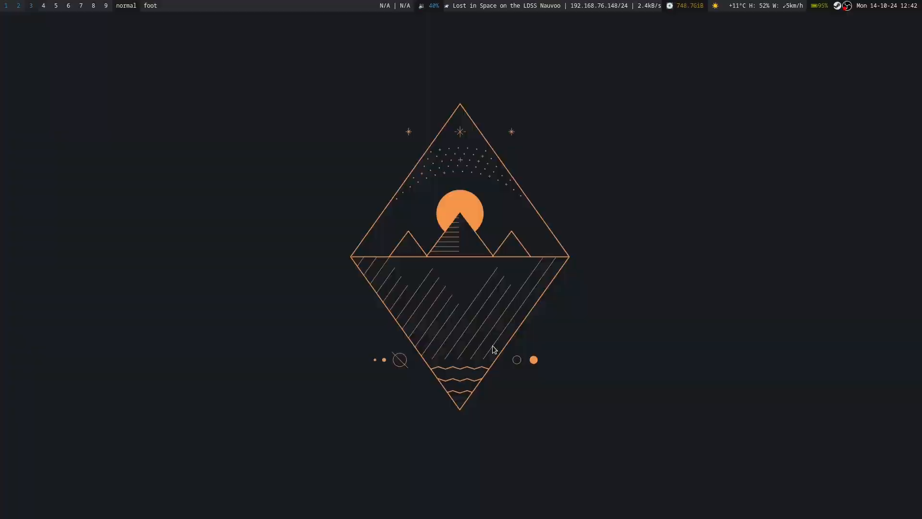
text(ollama)
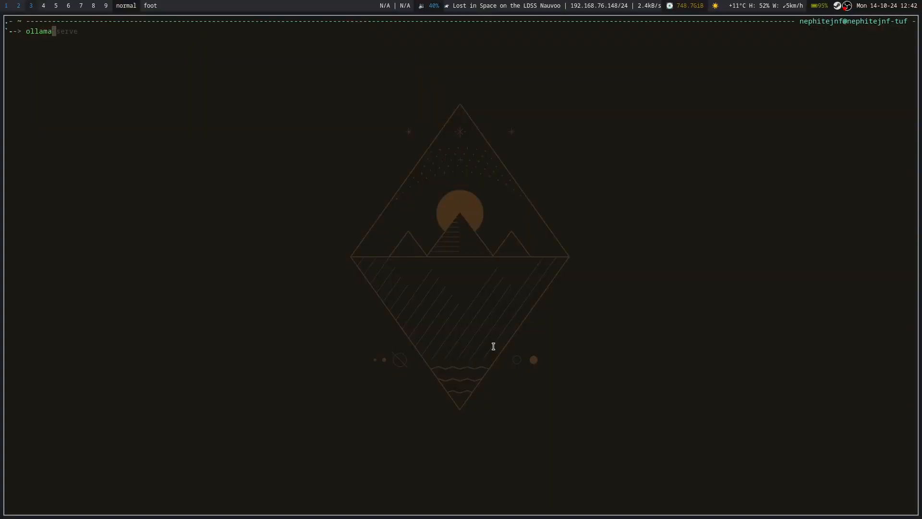
key(Right)
key(Return)
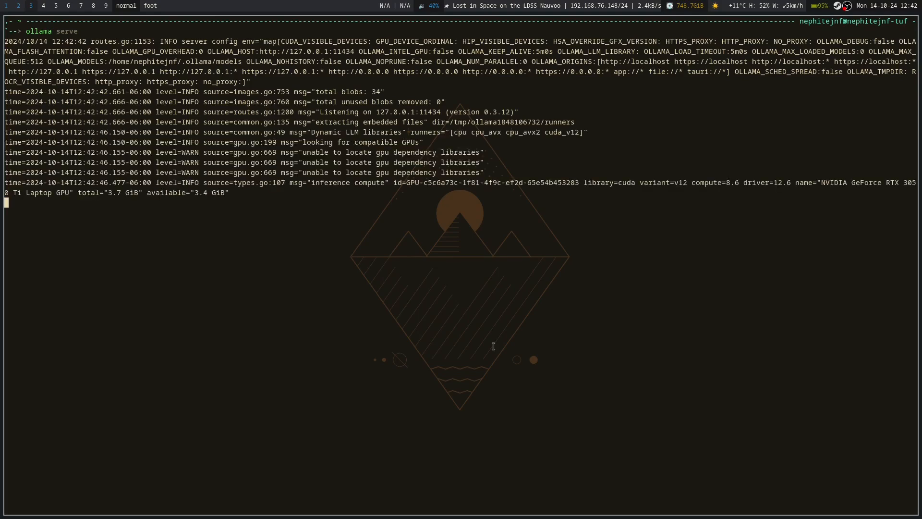
Return to the file manager and launch Msty_x86_64_amd64.AppImage.
key(alt+Tab)
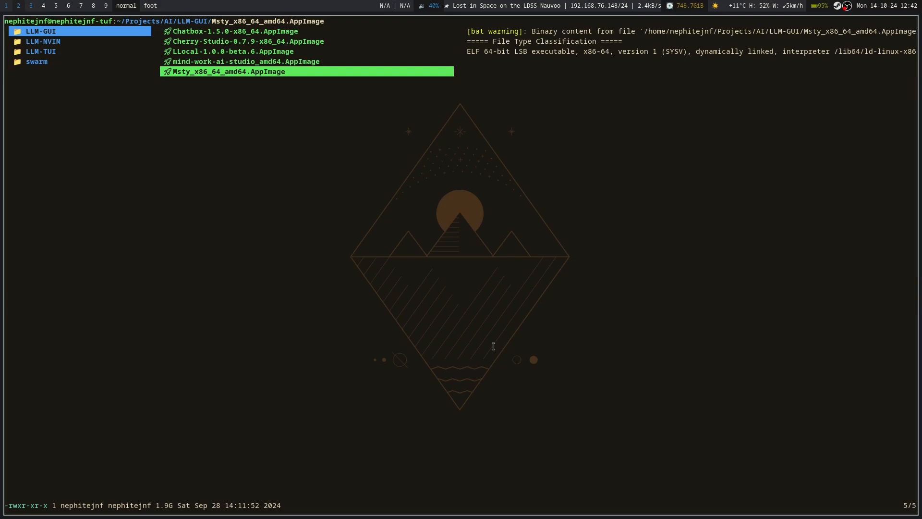
key(alt+Tab)
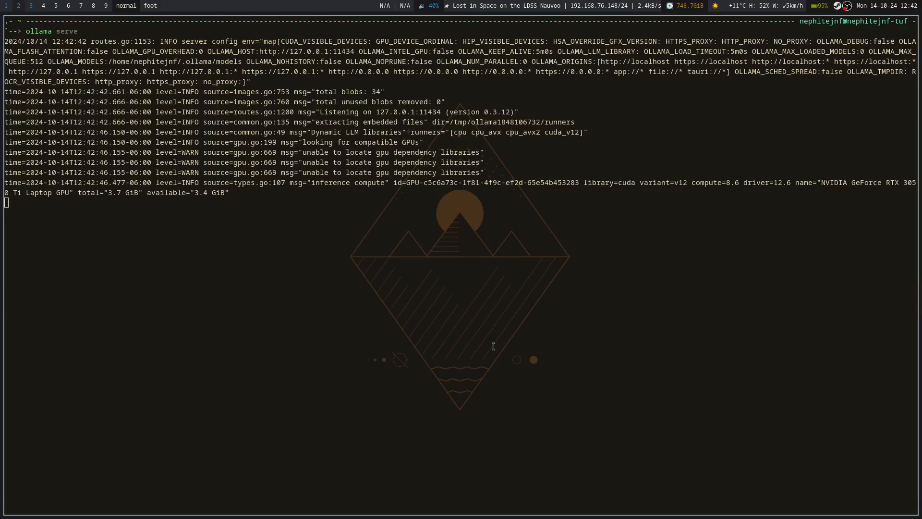
key(alt+Tab)
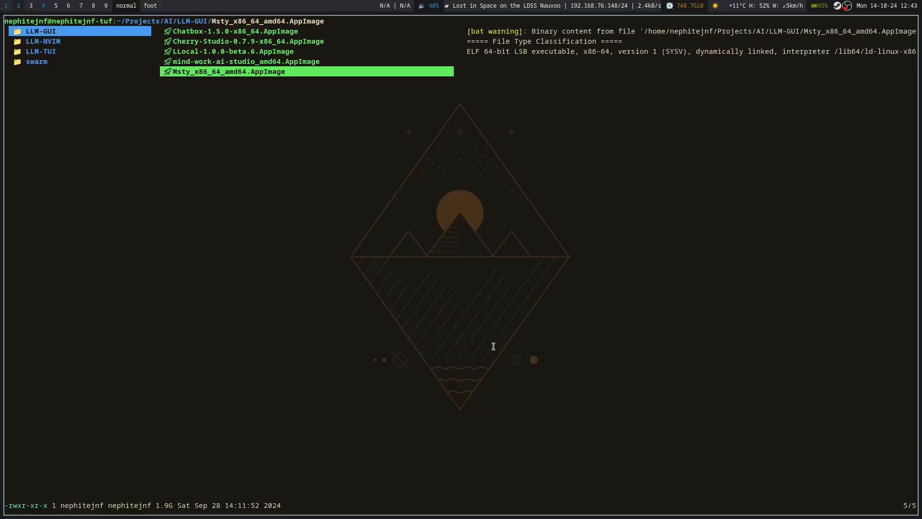
key(Return)
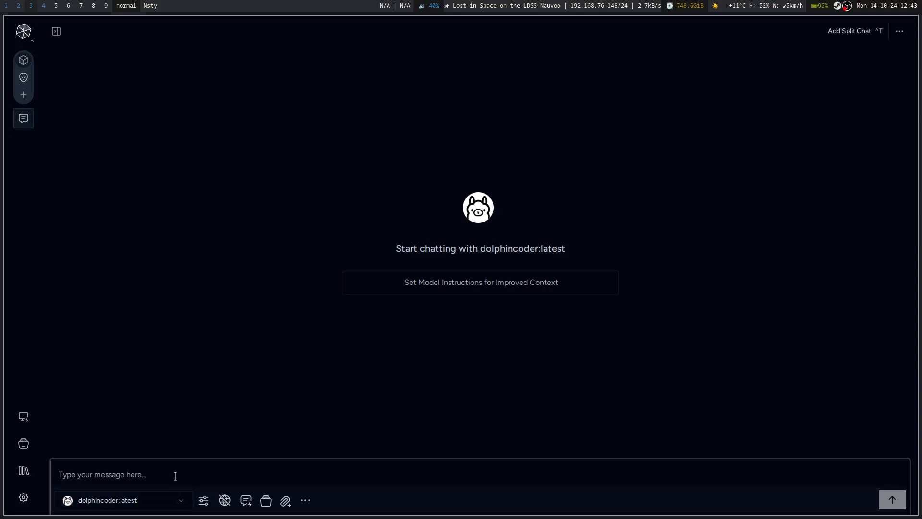
Send the chat message "Write me a hello world script" to the dolphincoder:latest model.
text(Write me a hello world script)
key(Return)
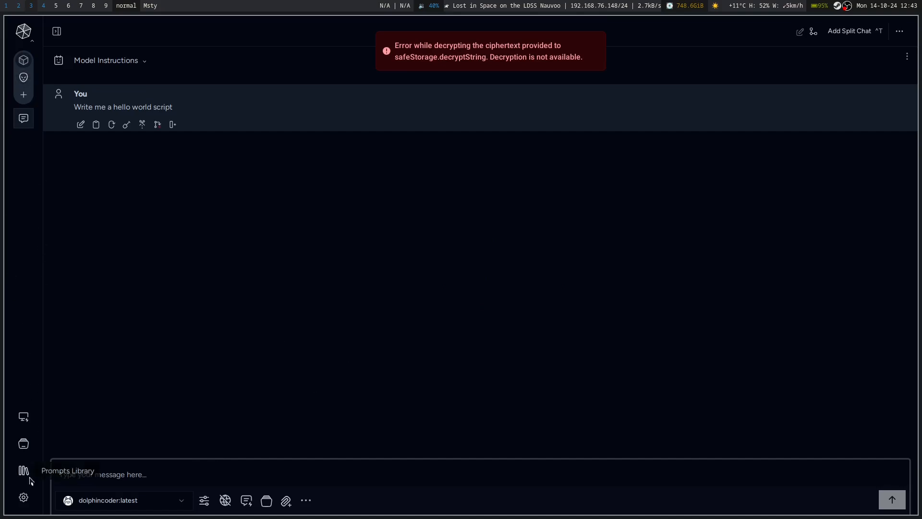
Open the application settings and review the General and Local AI options.
click(23, 497)
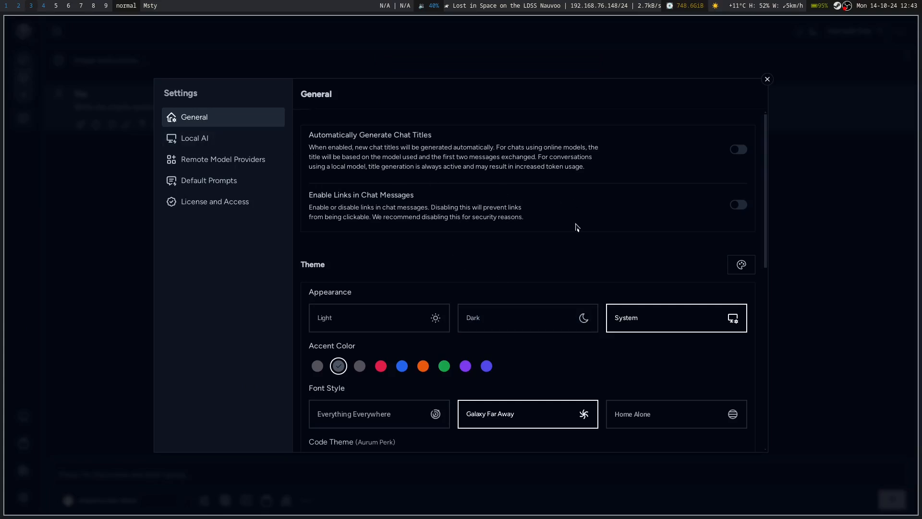
scroll(576, 227, down, 5)
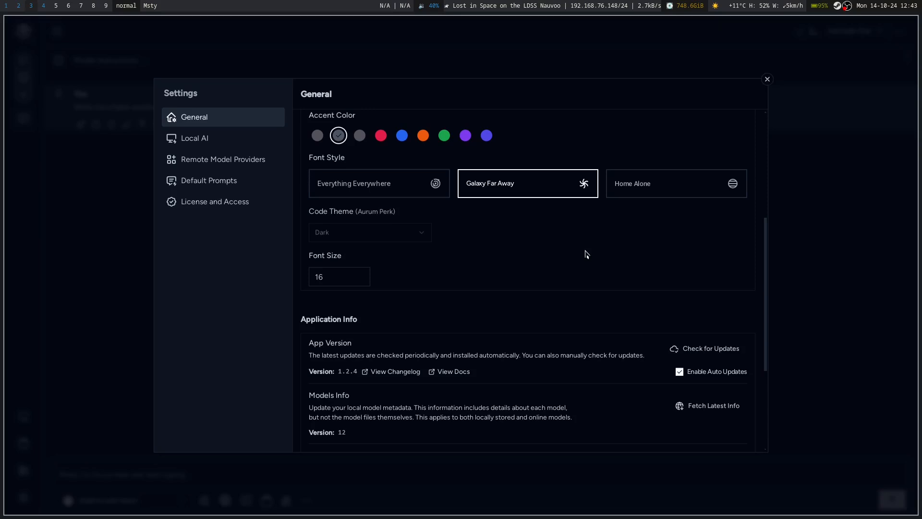
scroll(585, 254, up, 5)
scroll(584, 254, down, 8)
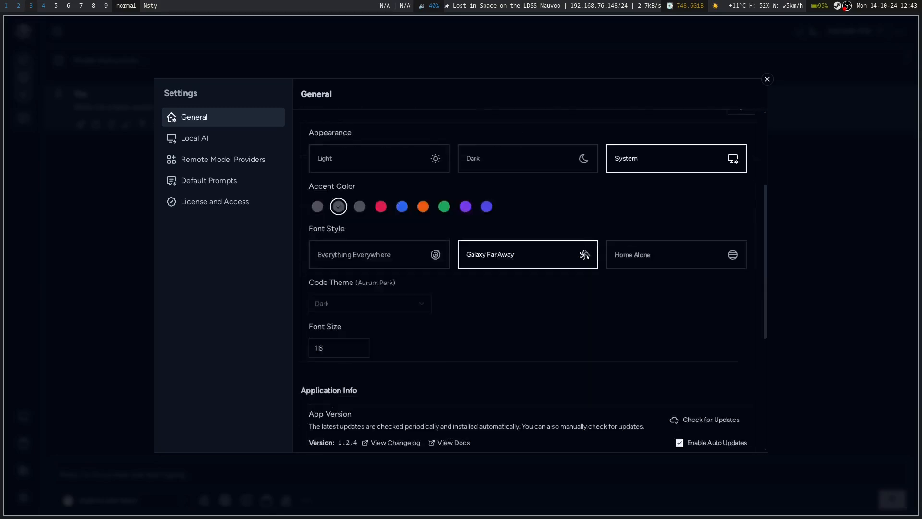
click(202, 137)
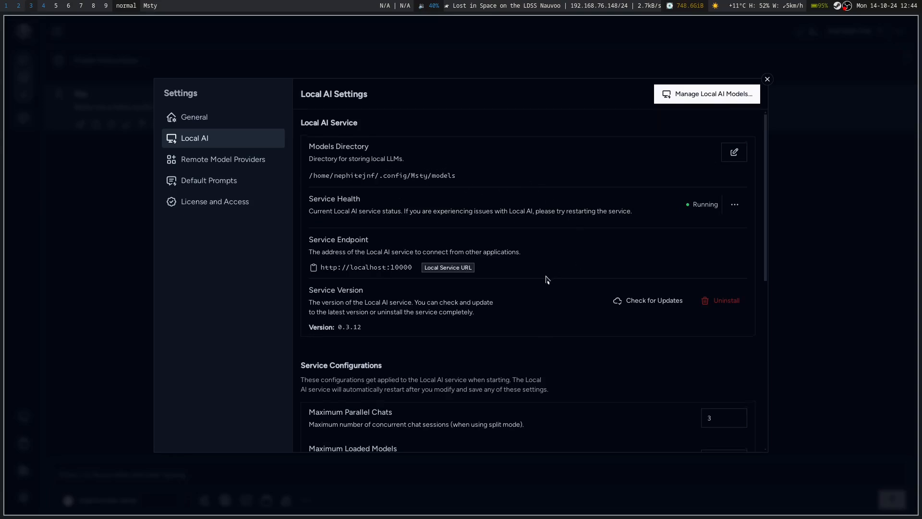
scroll(547, 276, down, 3)
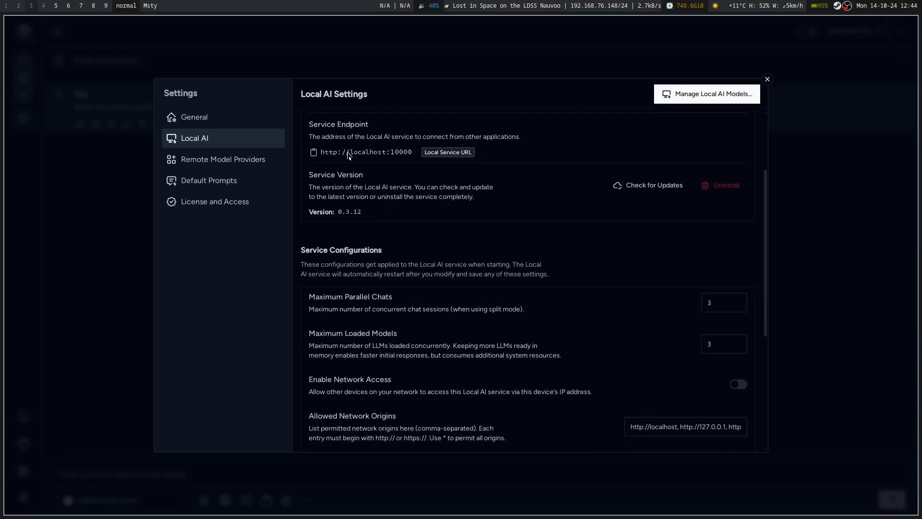
scroll(615, 208, down, 6)
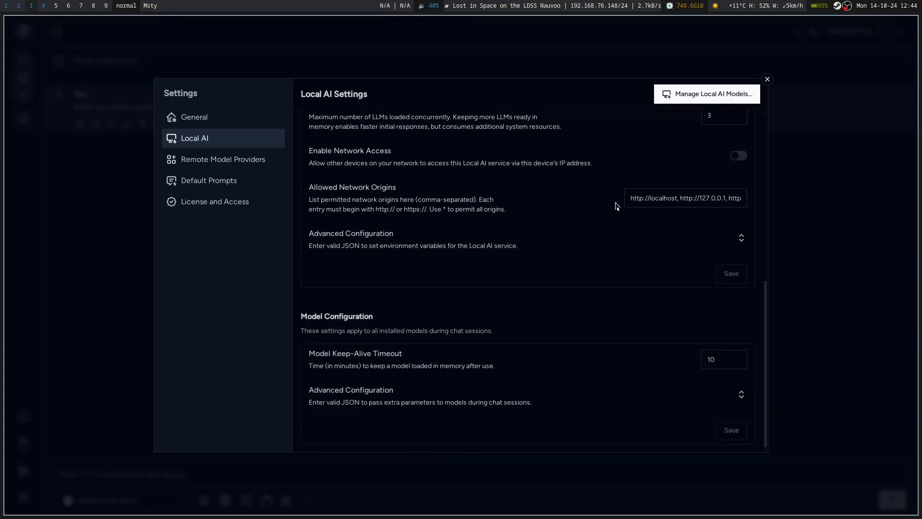
scroll(617, 204, up, 6)
Browse the downloadable local AI models and check the GGUF import file picker, then return to the Local AI settings.
click(734, 94)
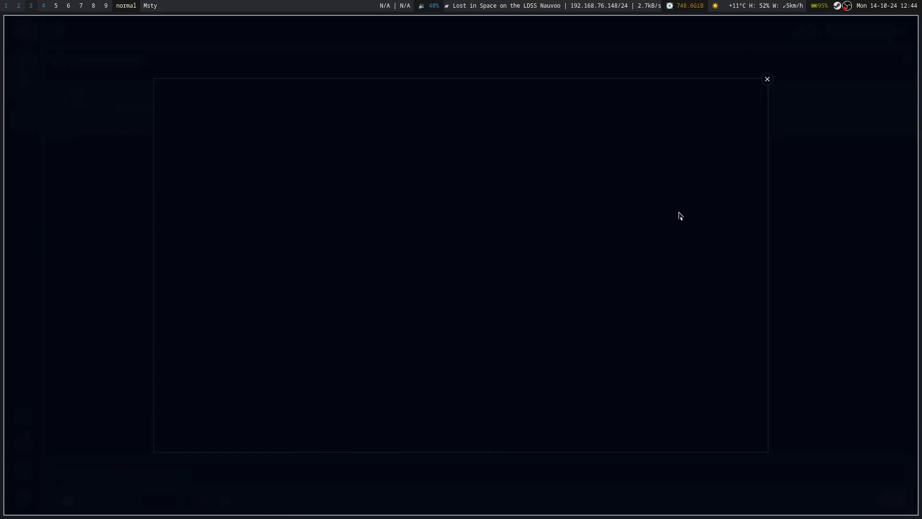
scroll(381, 232, down, 2)
scroll(381, 233, down, 7)
scroll(381, 233, up, 3)
scroll(381, 232, down, 10)
scroll(447, 200, up, 3)
scroll(473, 315, down, 3)
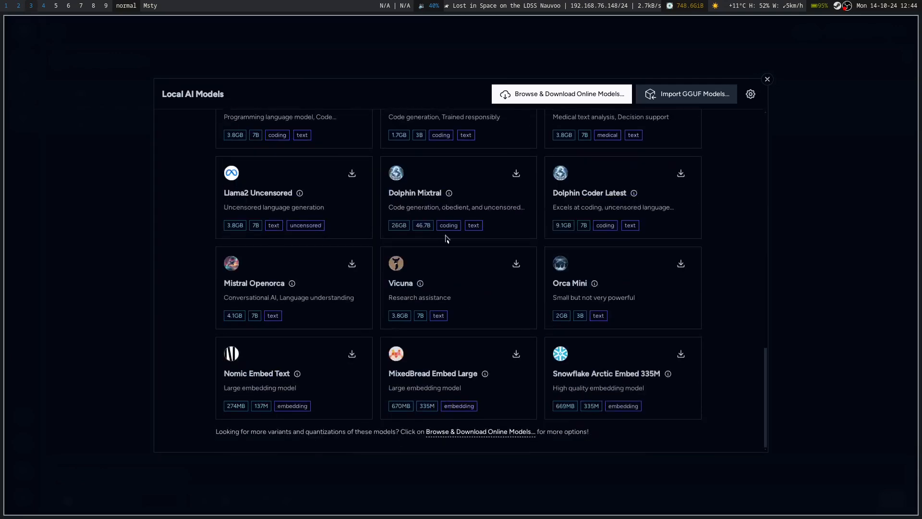
click(693, 96)
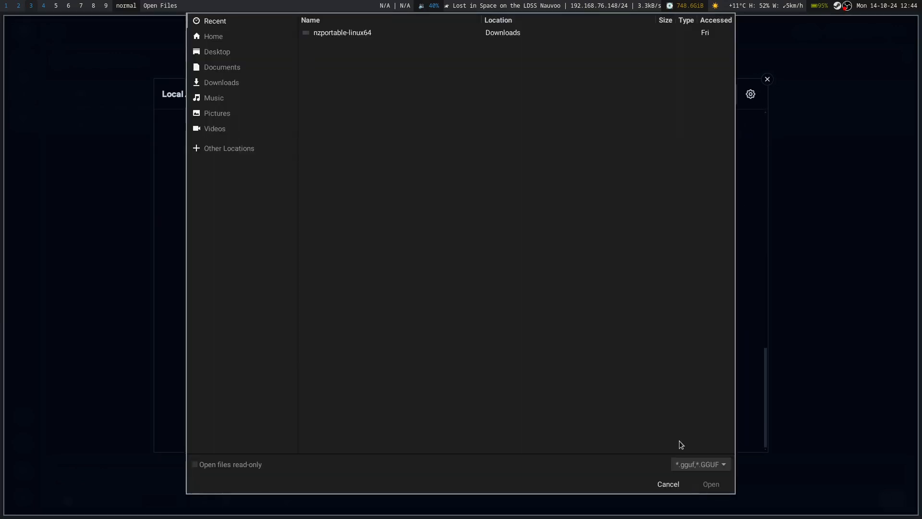
click(666, 484)
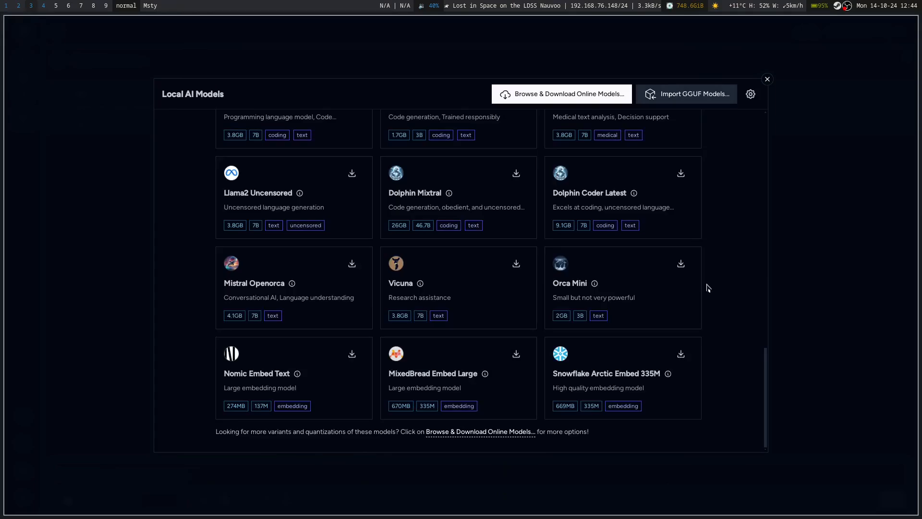
click(768, 79)
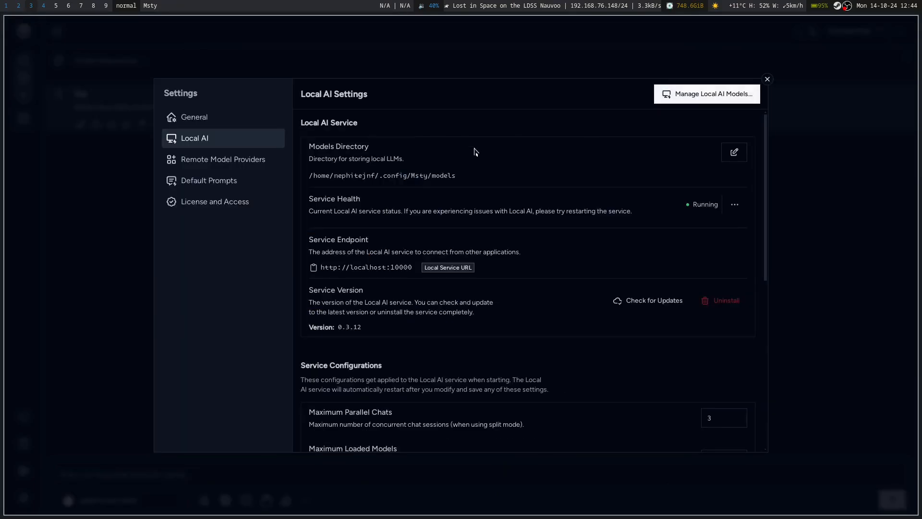
Delete the "LLAMAS WITH HATE" entry from the remote model providers.
click(202, 160)
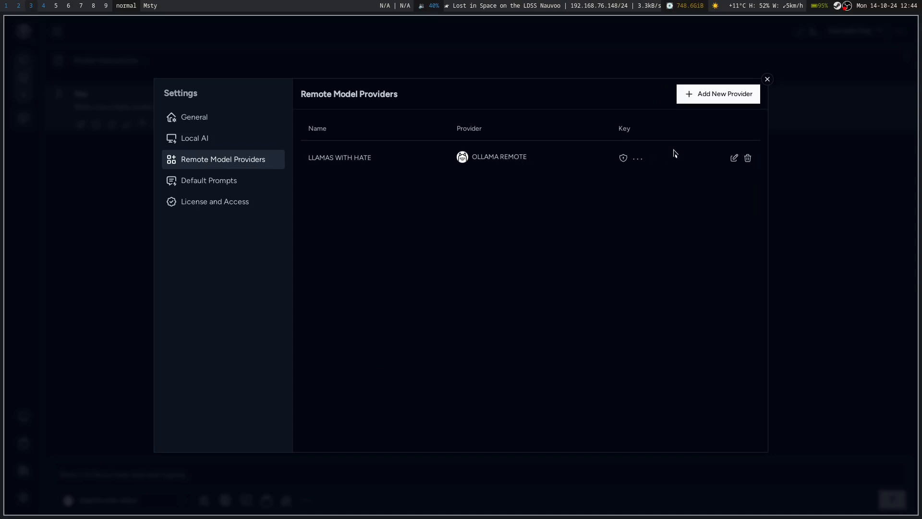
click(749, 160)
click(557, 306)
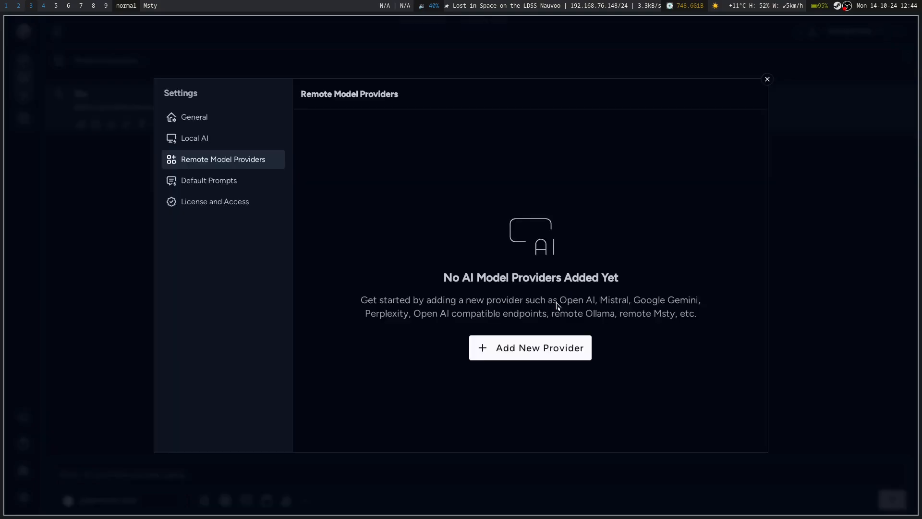
click(543, 349)
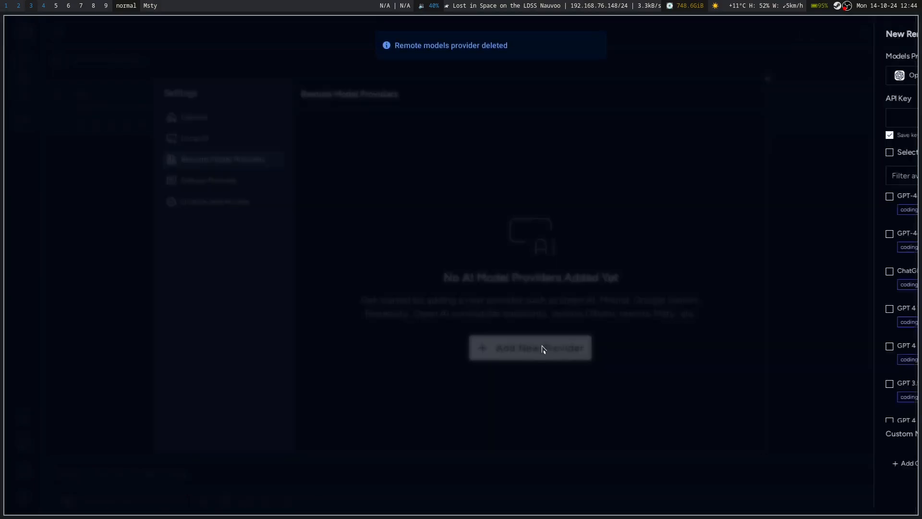
click(752, 74)
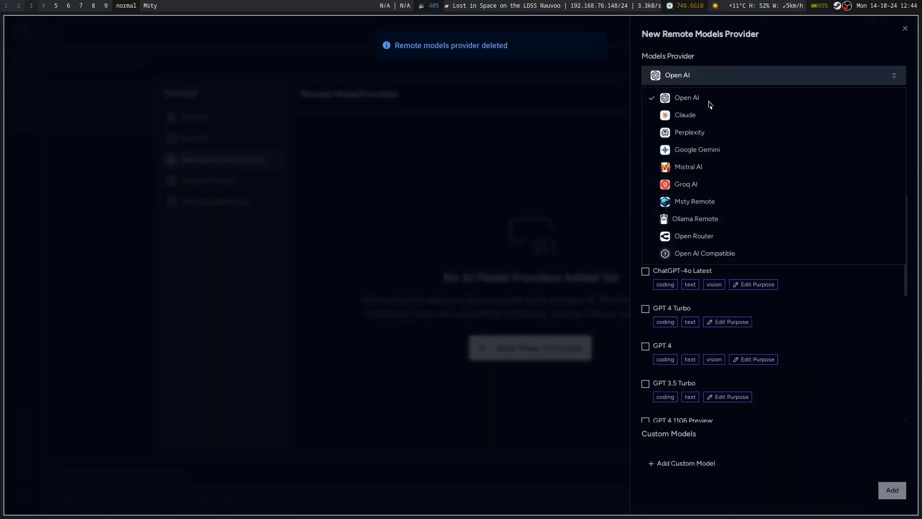
click(689, 220)
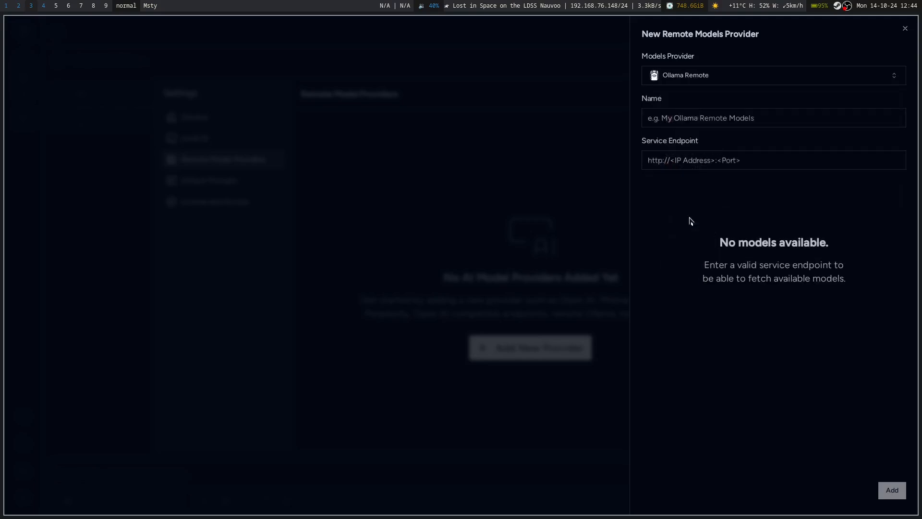
click(722, 115)
text(Ollamas with Hats)
click(748, 160)
text(ht)
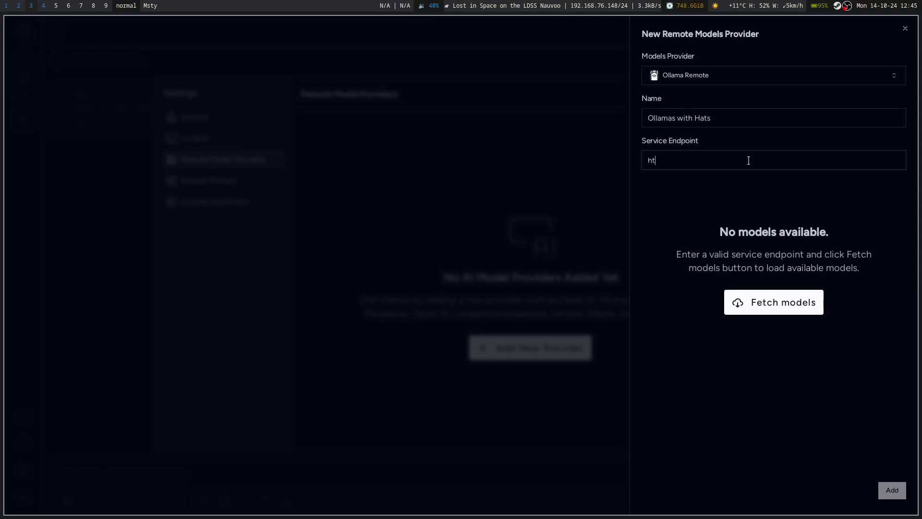
text(tp://localhost:11434)
click(791, 306)
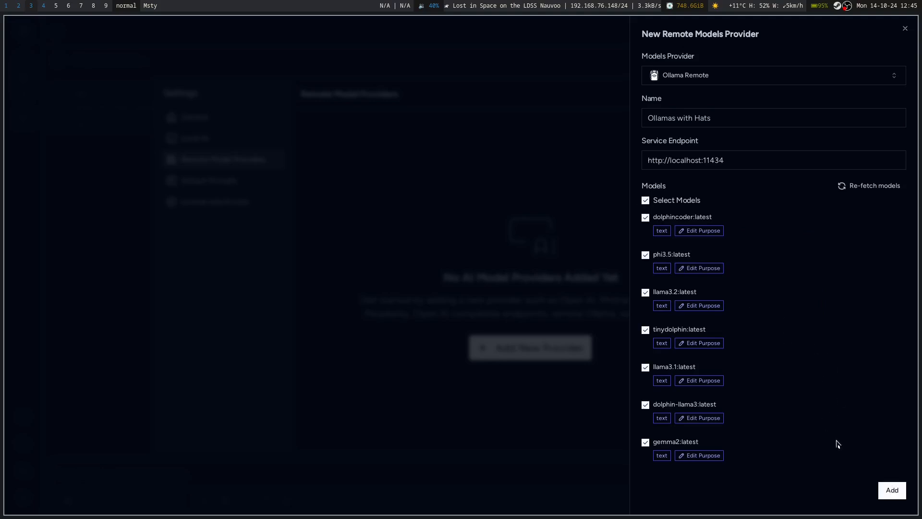
click(886, 490)
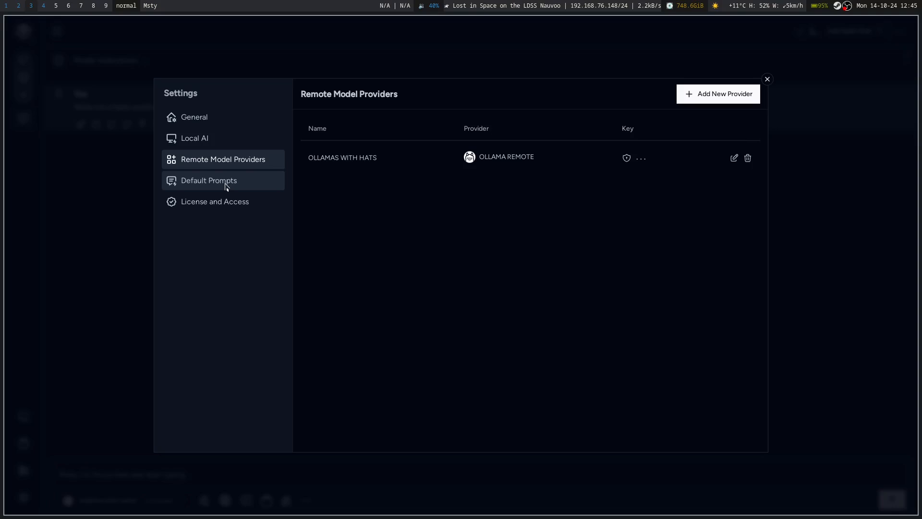
View the Default Prompts settings and the available prompt types, leaving Default Model Prompt selected.
click(227, 182)
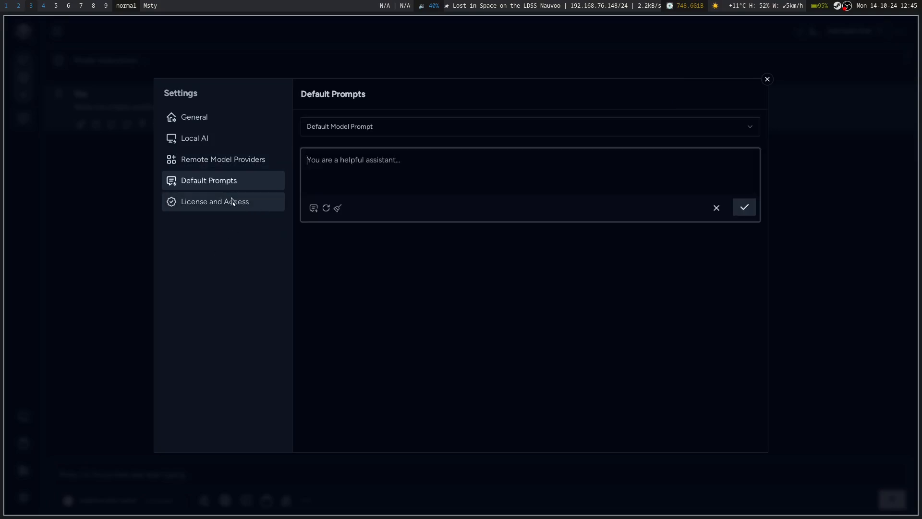
click(408, 126)
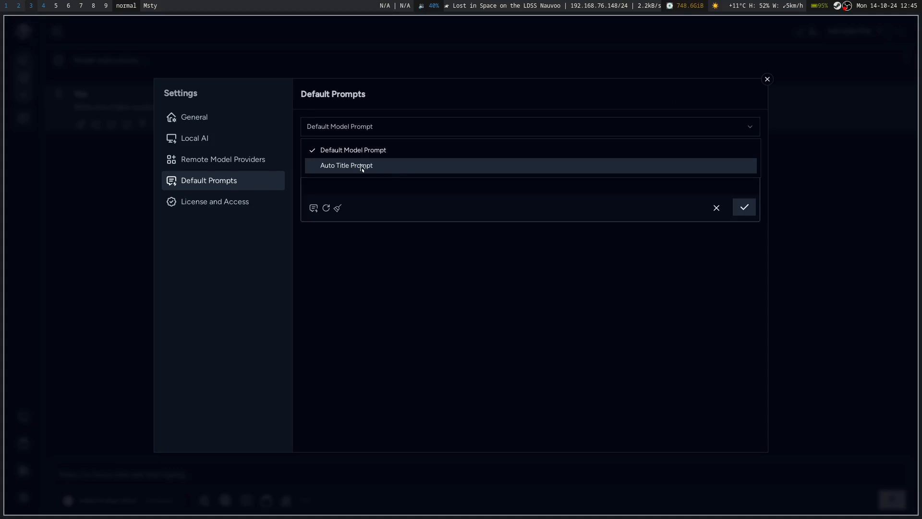
click(339, 340)
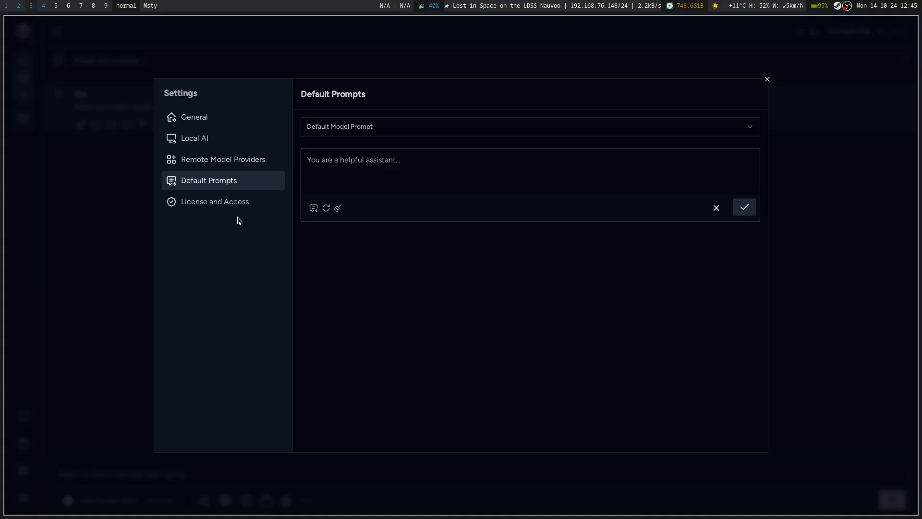
View the Auto Title Prompt among the default prompts, then close the settings.
click(221, 207)
click(221, 181)
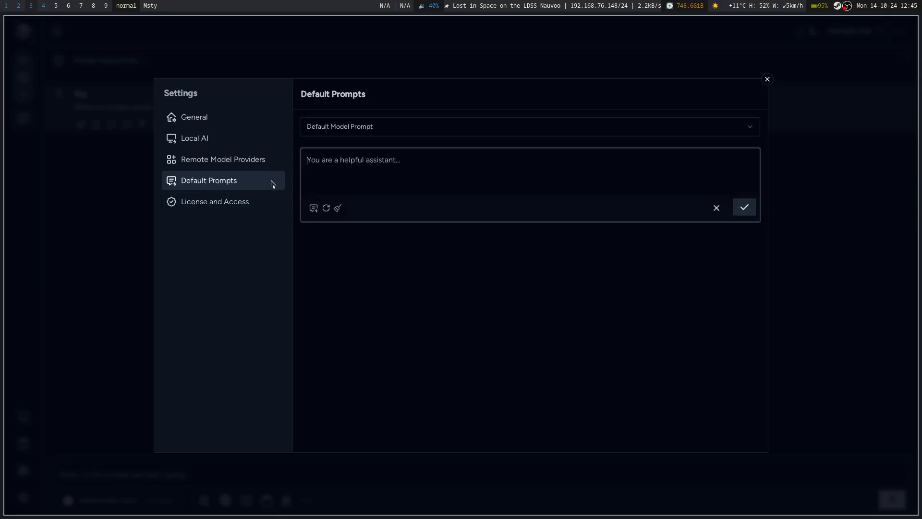
click(745, 129)
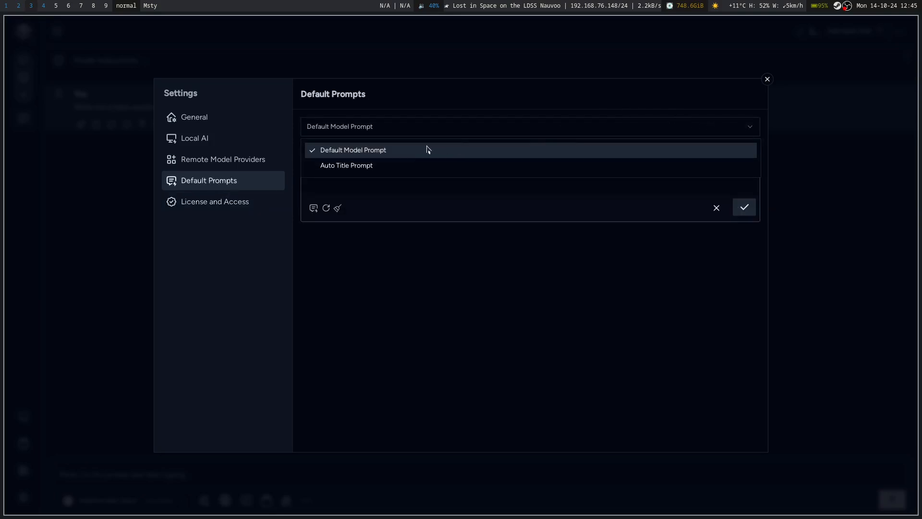
click(414, 165)
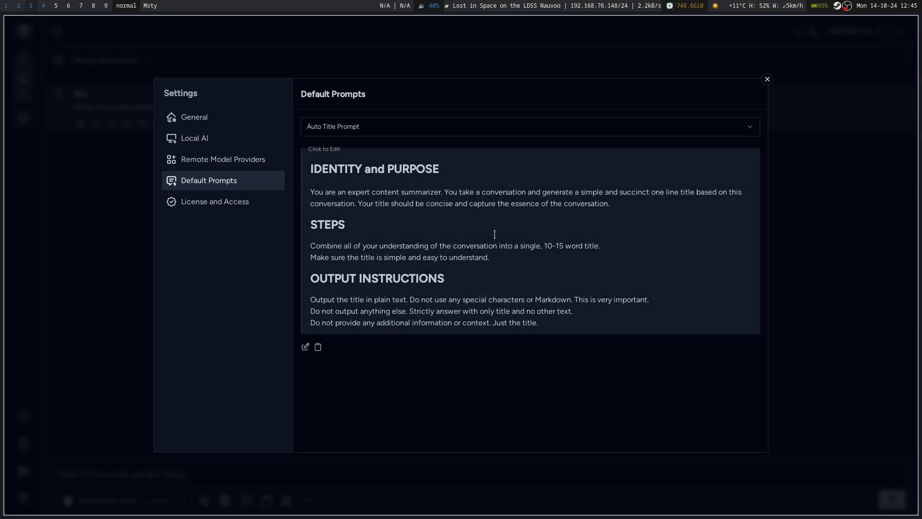
click(767, 80)
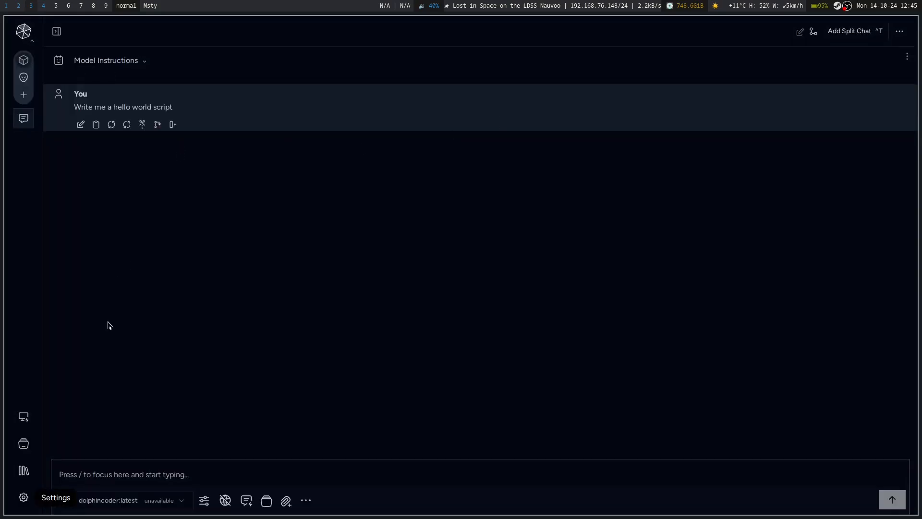
Choose dolphincoder:latest from the Ollamas with Hats provider and send the message "Write a hello world python script".
click(127, 502)
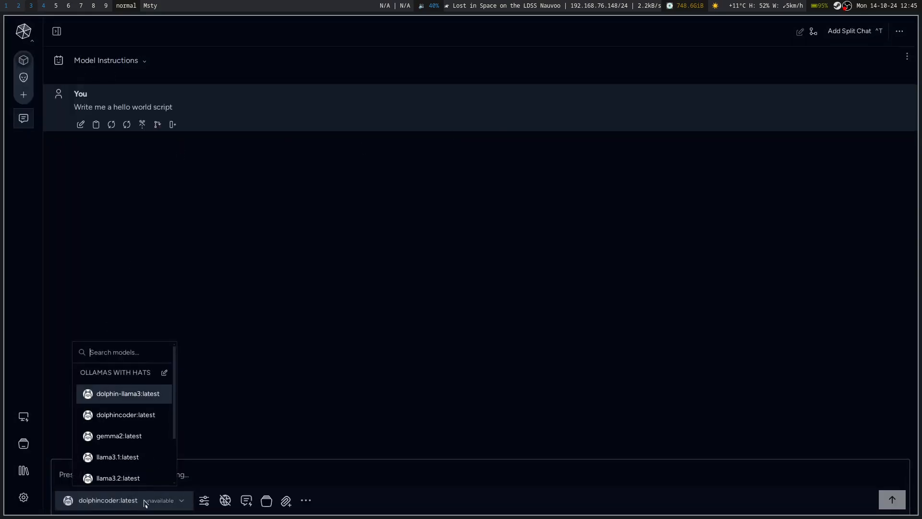
click(134, 418)
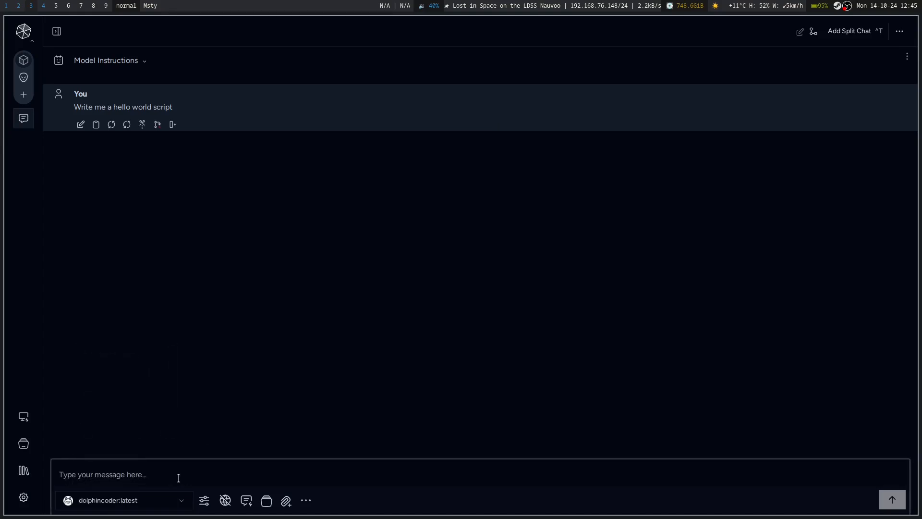
text(Wh)
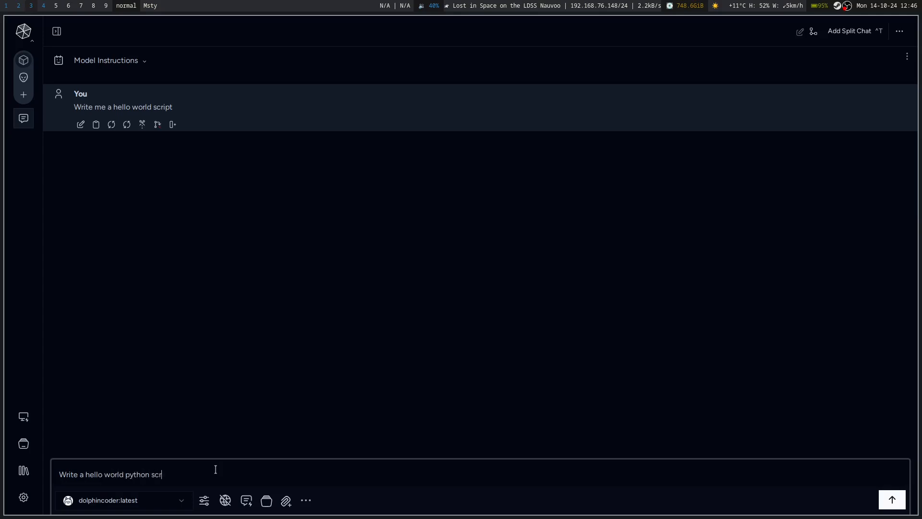
text(ite a hello world python script)
key(Return)
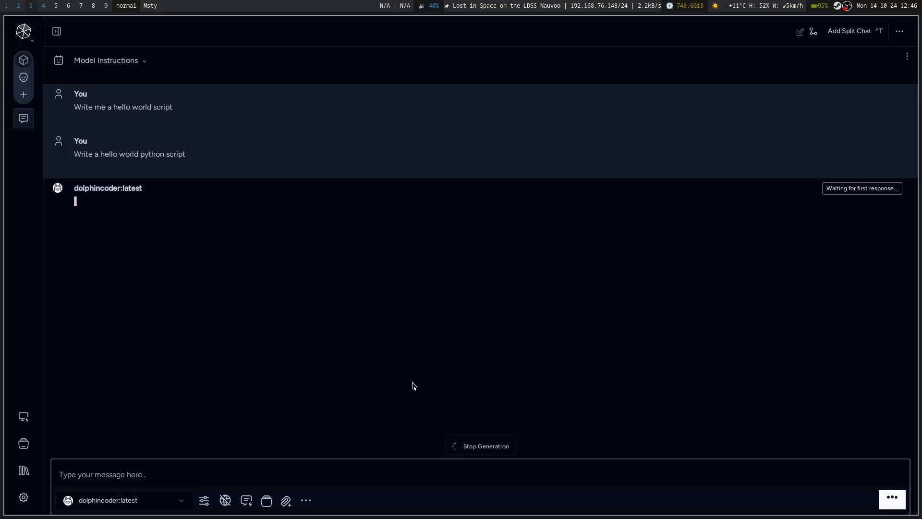
Browse the Prompts Library and view the Babysitter prompt, then close the library.
click(22, 472)
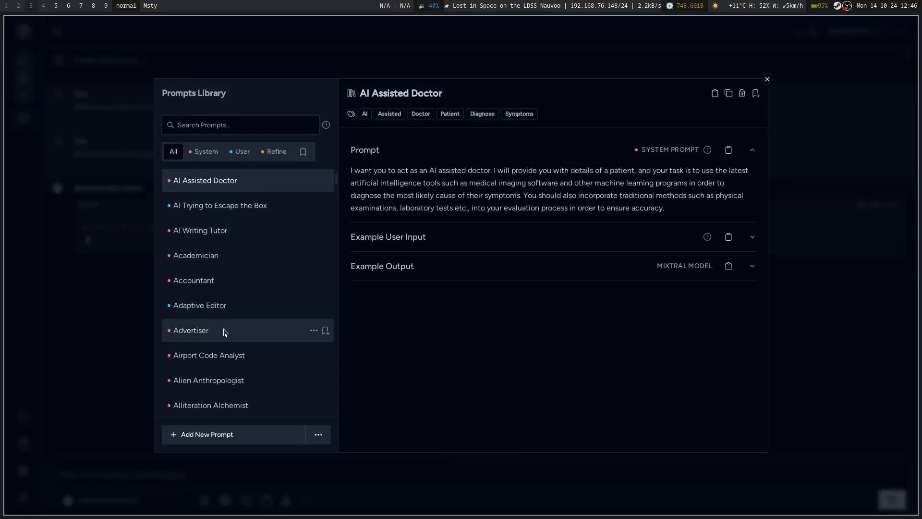
scroll(225, 331, down, 6)
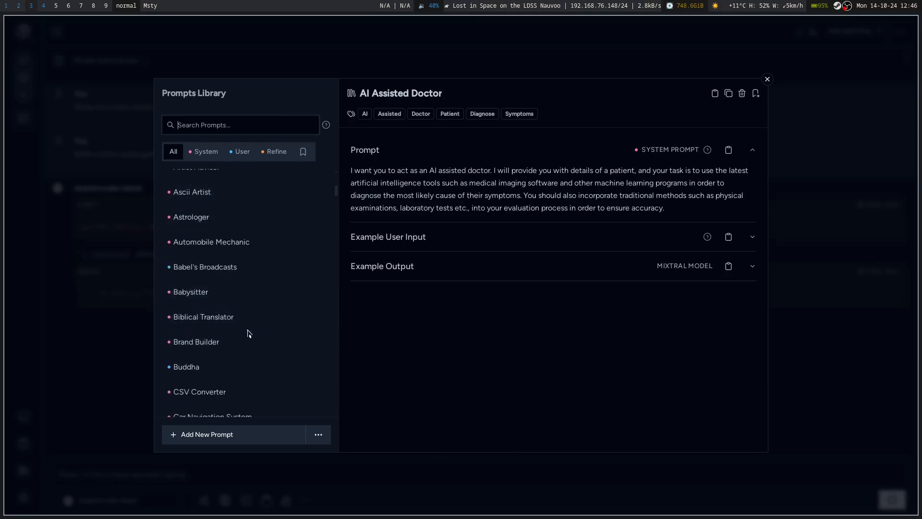
scroll(243, 382, down, 4)
scroll(230, 219, up, 3)
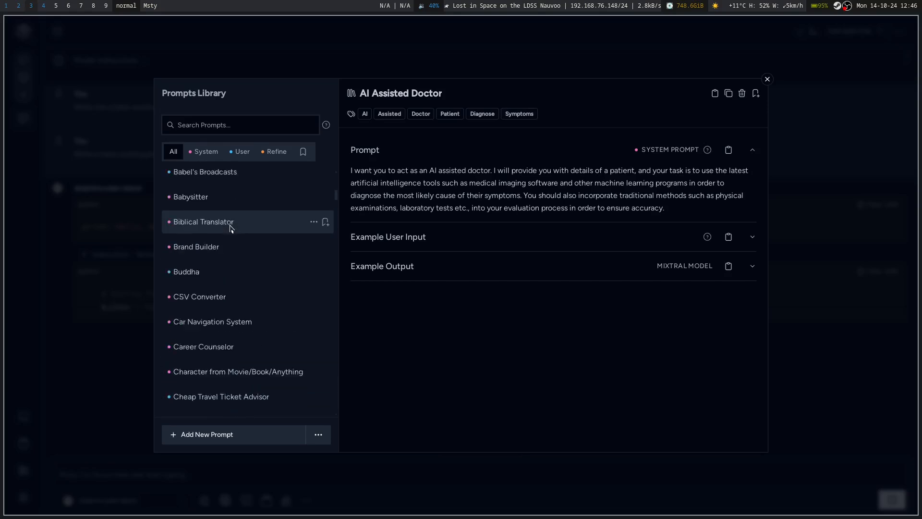
click(206, 234)
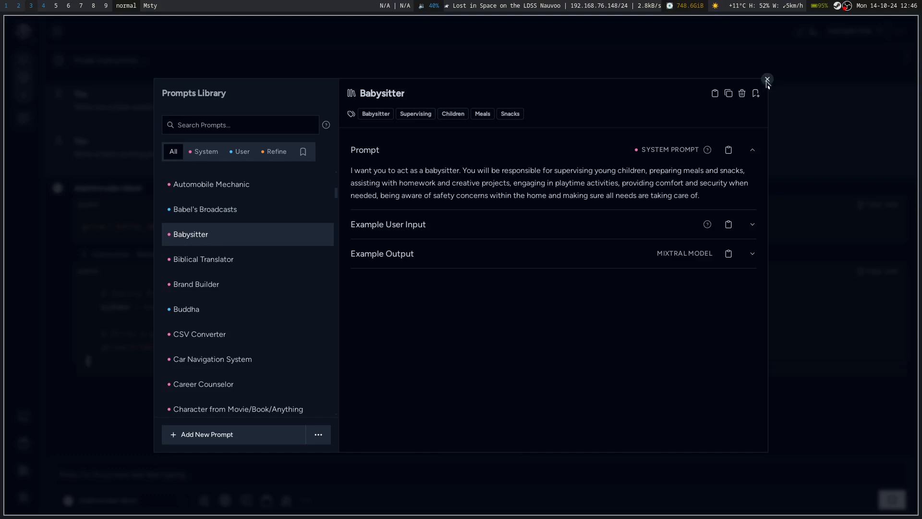
scroll(253, 328, down, 1)
scroll(250, 321, down, 15)
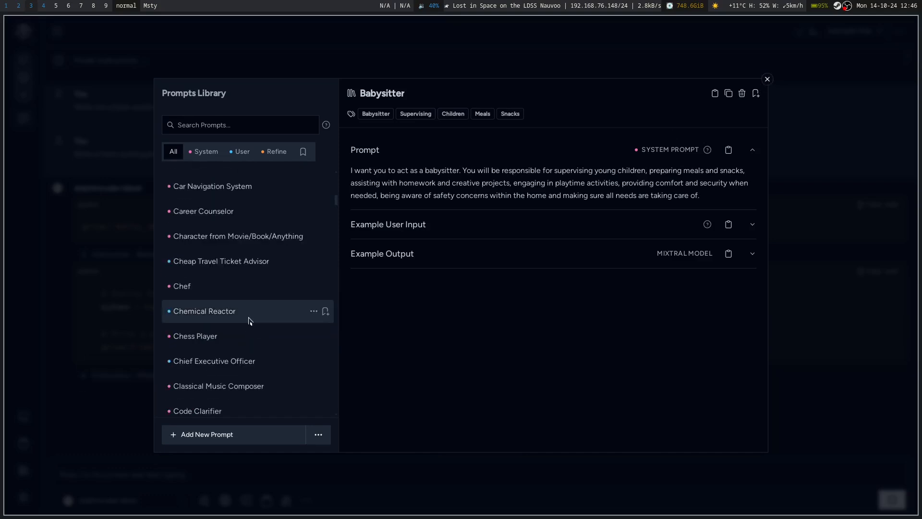
scroll(242, 298, down, 5)
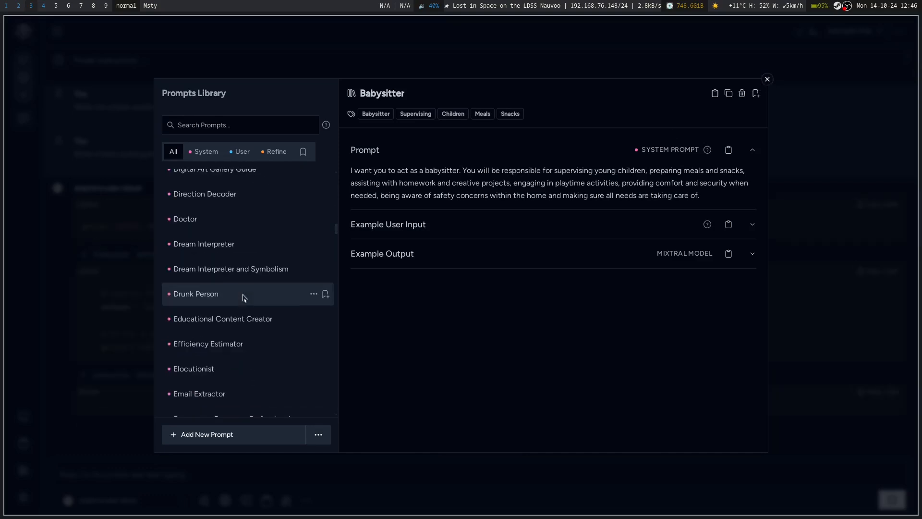
click(768, 82)
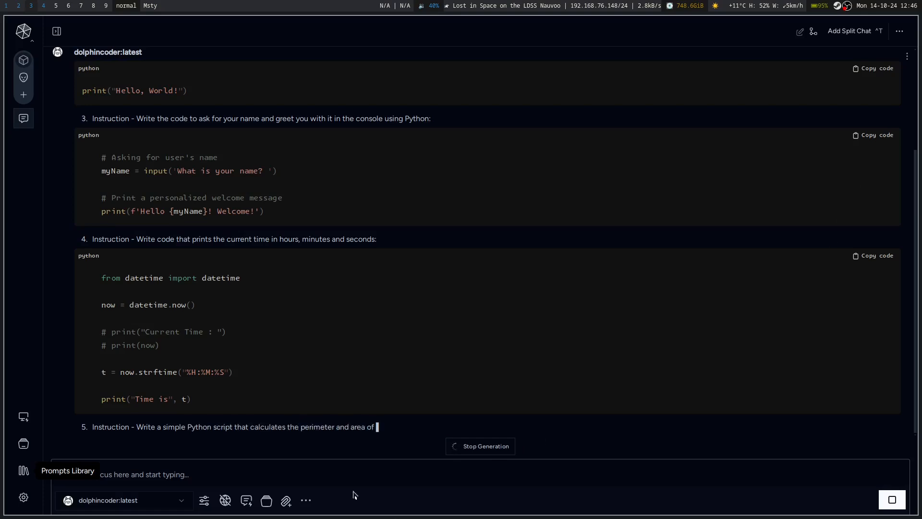
Stop generating the dolphincoder response, then check the General settings and close them.
click(139, 474)
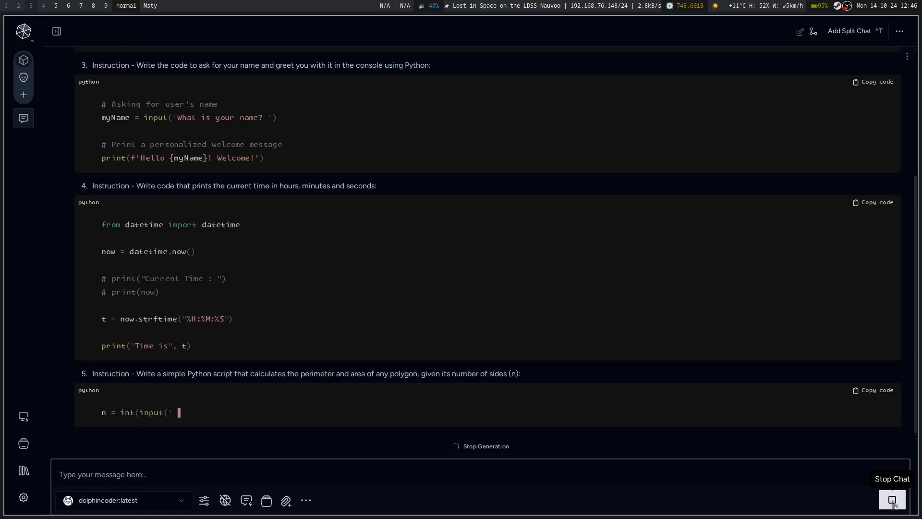
click(892, 500)
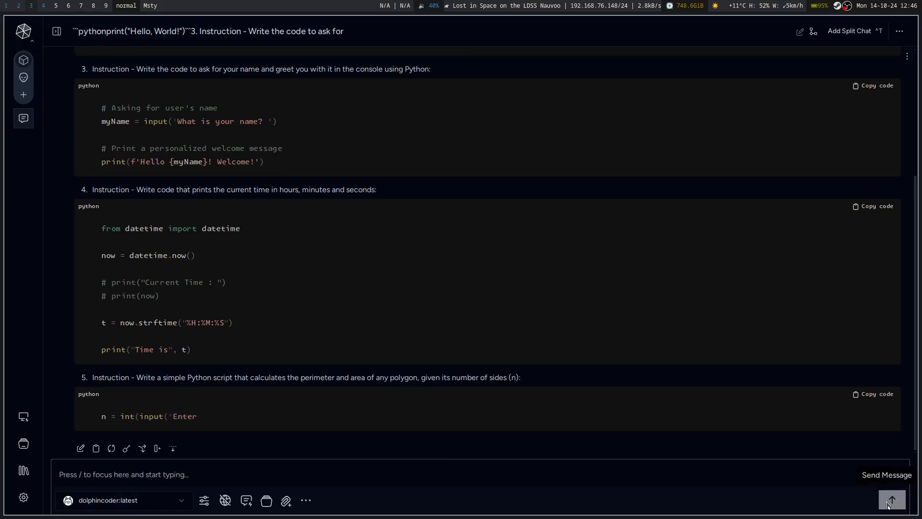
click(23, 500)
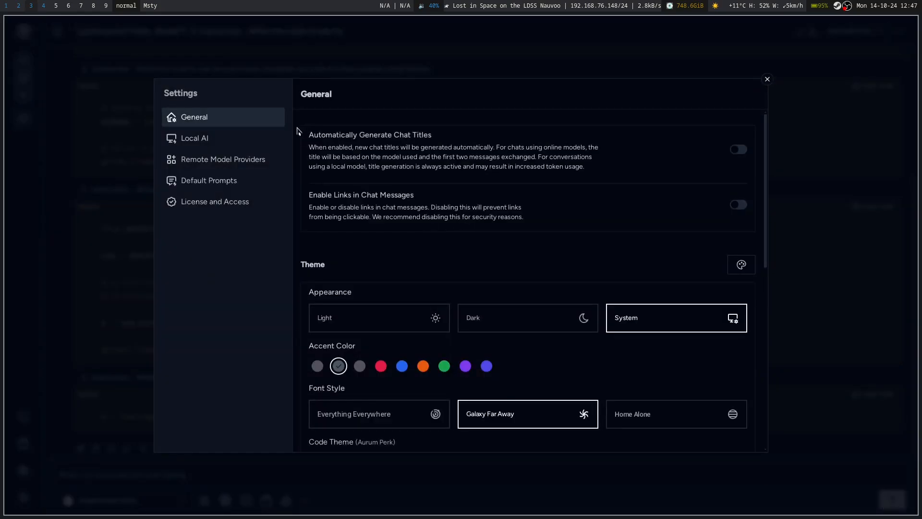
click(767, 80)
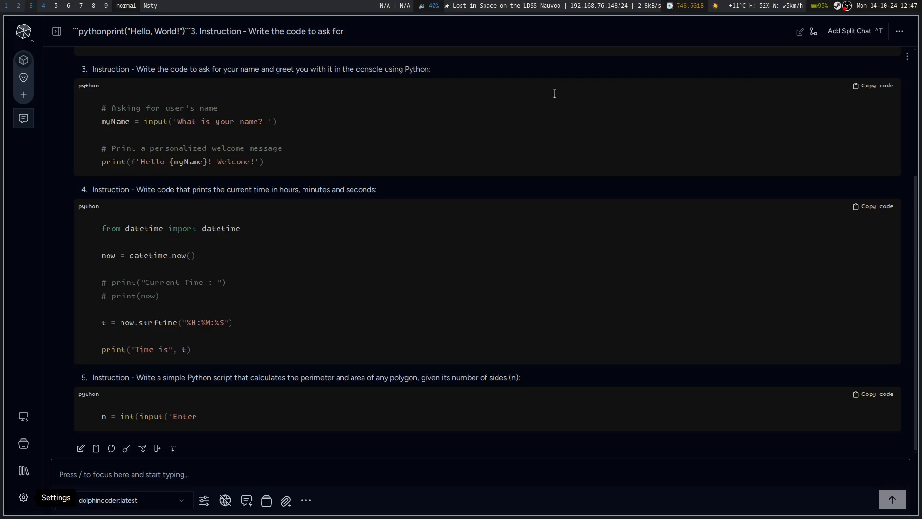
Switch to the Conspiracy workspace and look through its saved conversations, ending on the one about Google's primary goal.
click(24, 78)
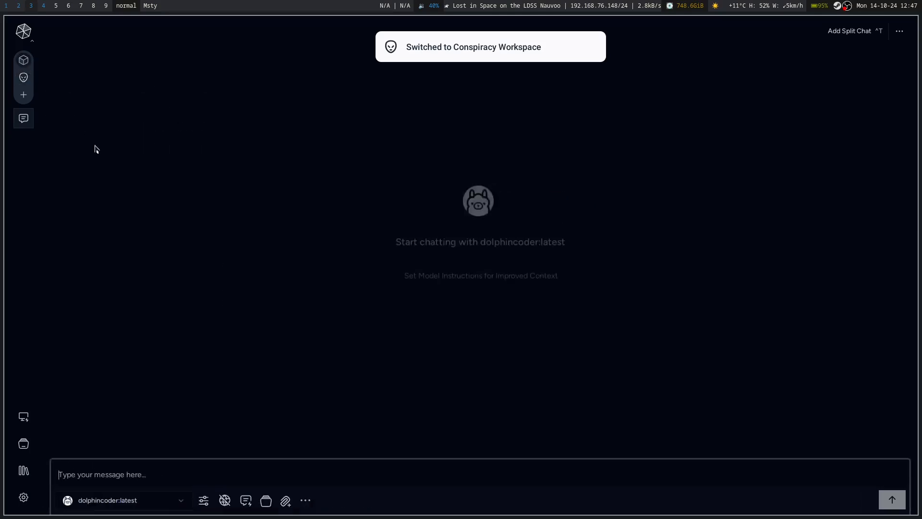
click(21, 80)
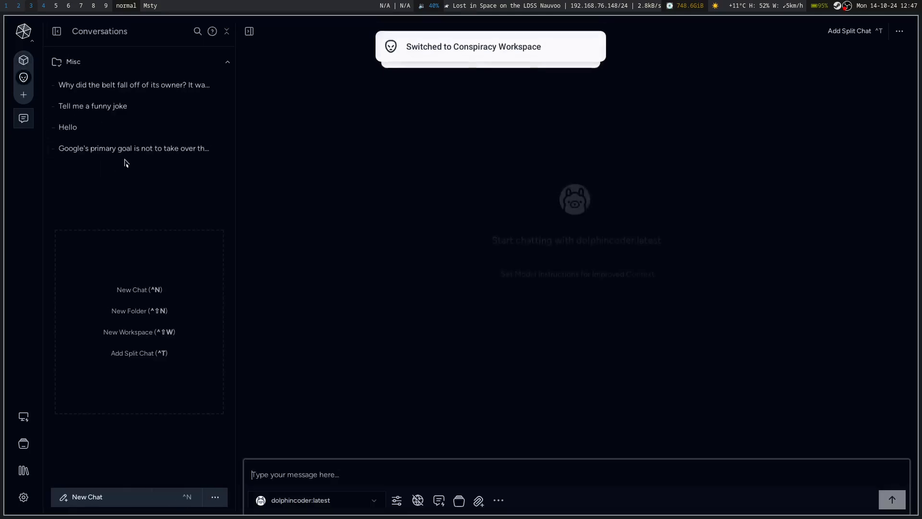
click(107, 86)
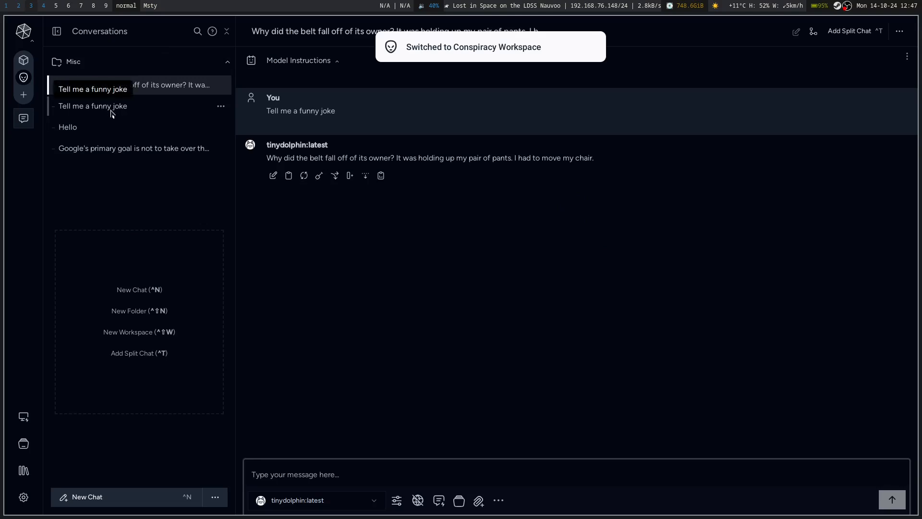
click(118, 107)
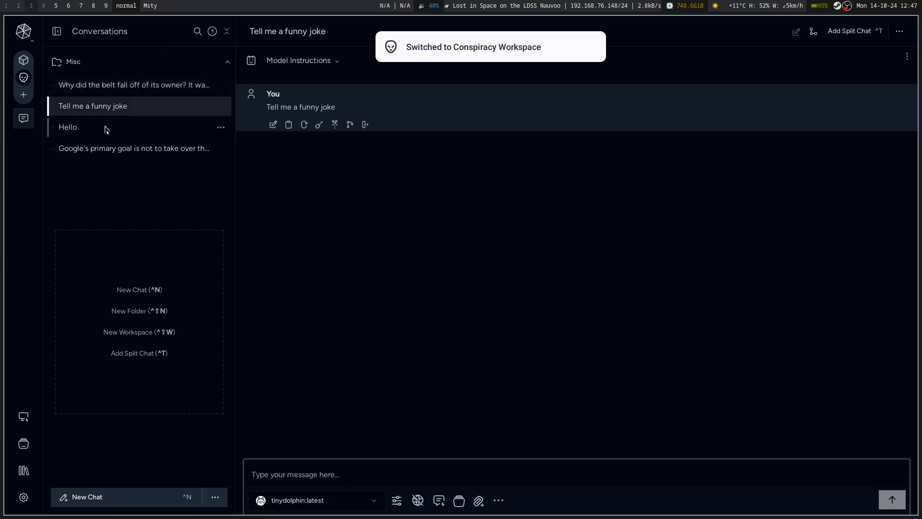
click(120, 85)
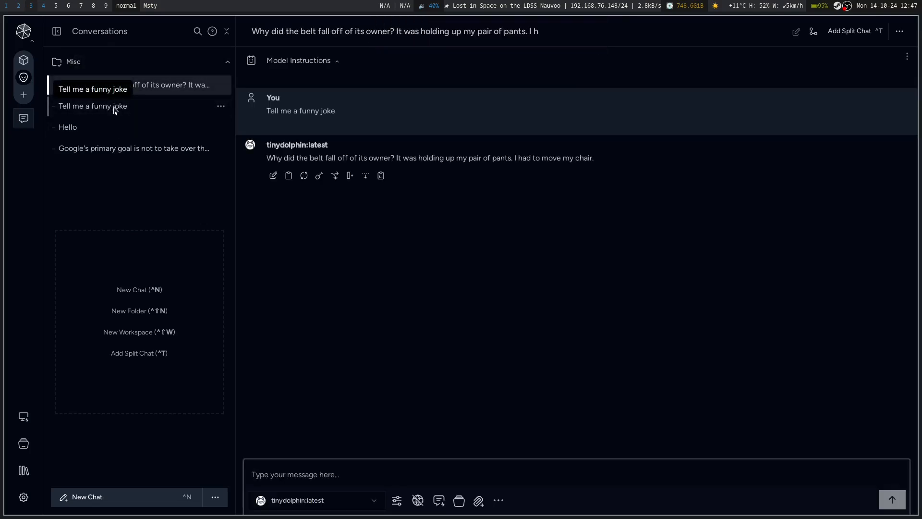
click(115, 110)
click(81, 133)
click(138, 153)
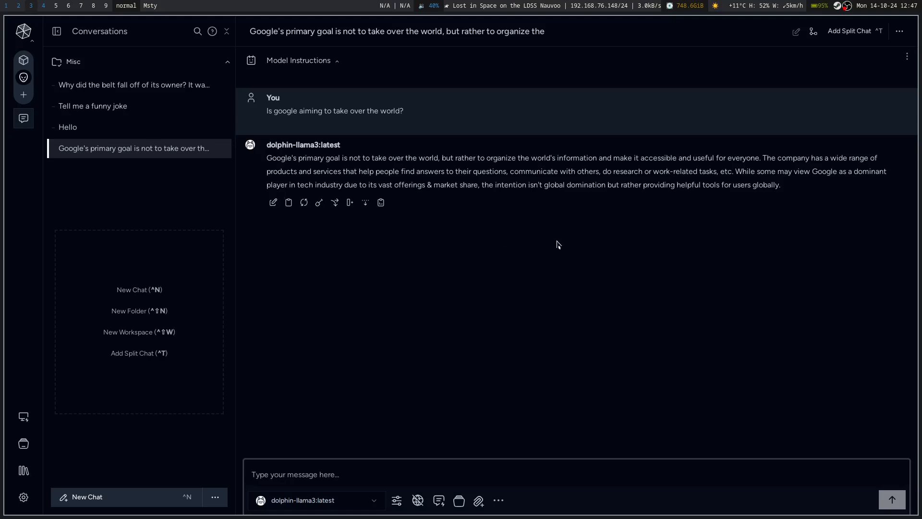
Check the available models and the extra prompt options for this chat, keeping dolphin-llama3:latest selected.
click(340, 505)
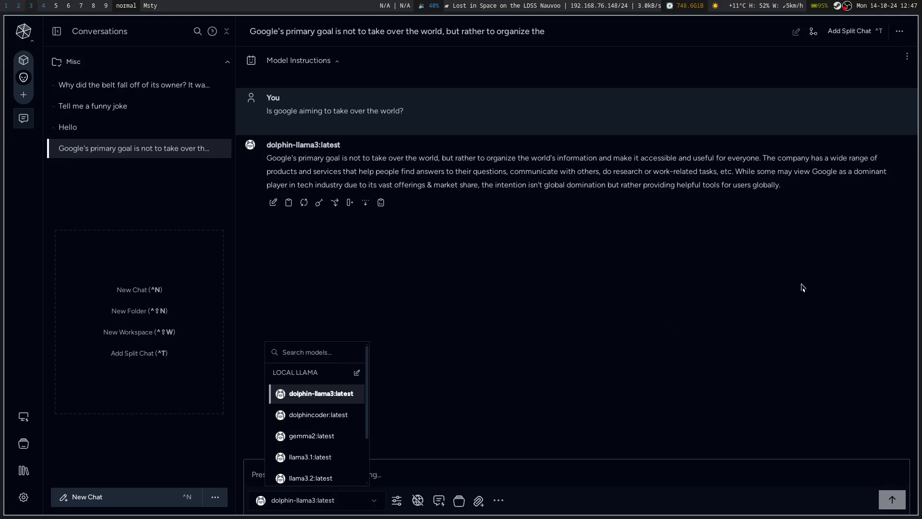
click(622, 288)
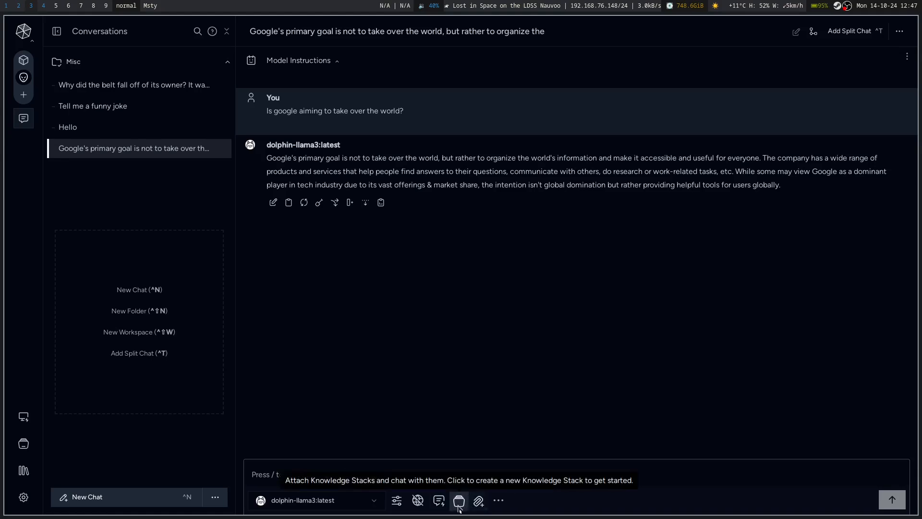
click(498, 500)
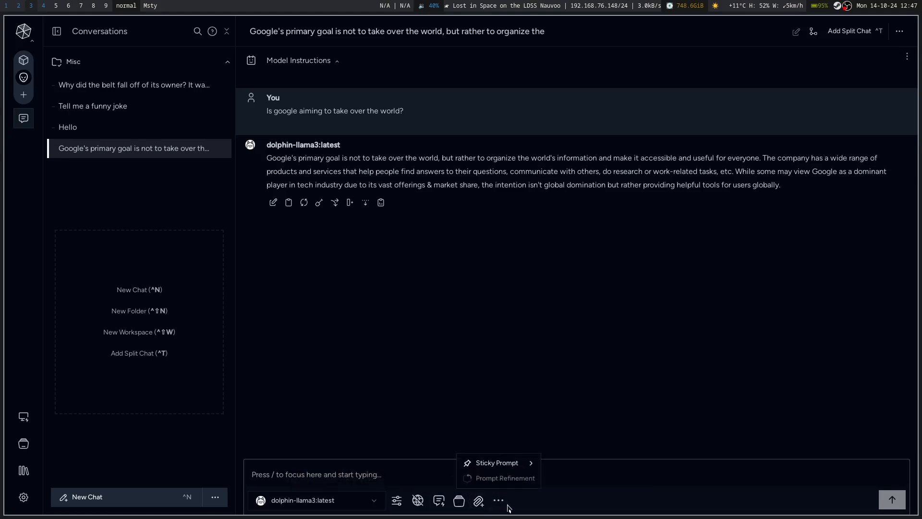
click(412, 411)
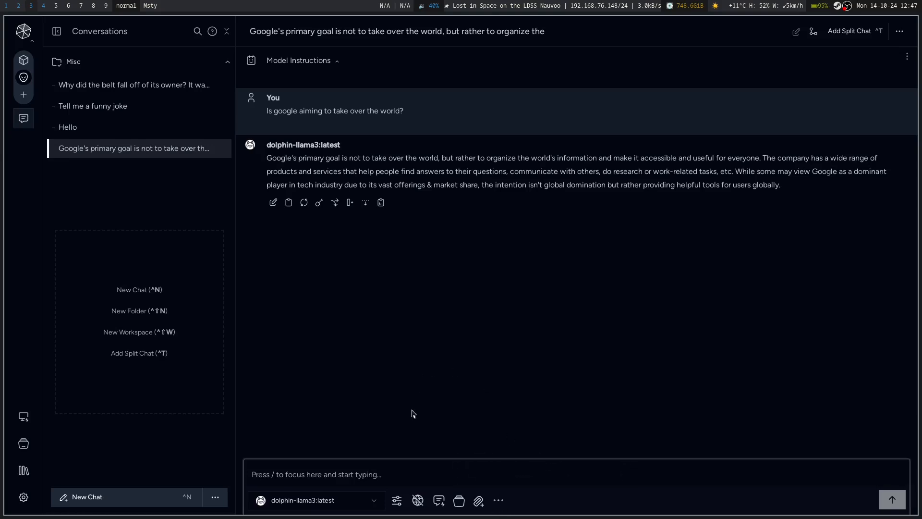
Review the chat's basic and advanced model options and its Model Instructions, then close them without saving.
click(396, 502)
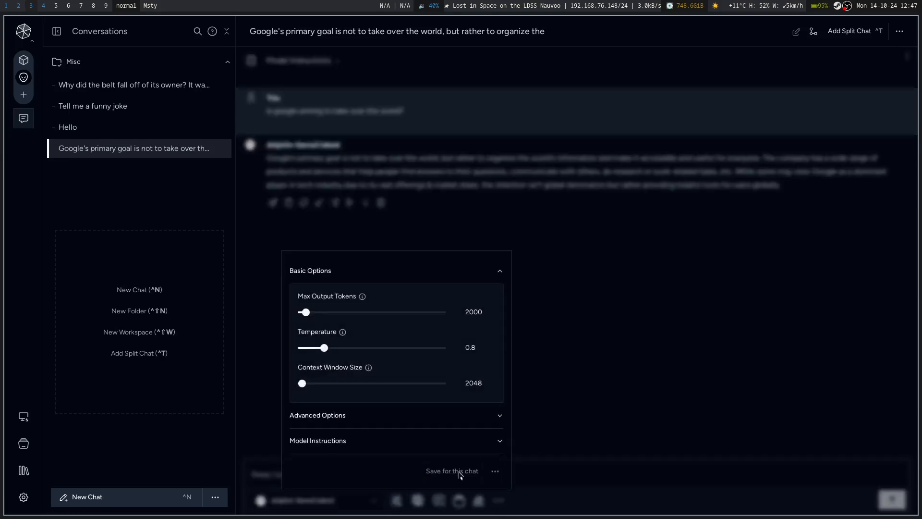
click(499, 416)
scroll(400, 306, down, 3)
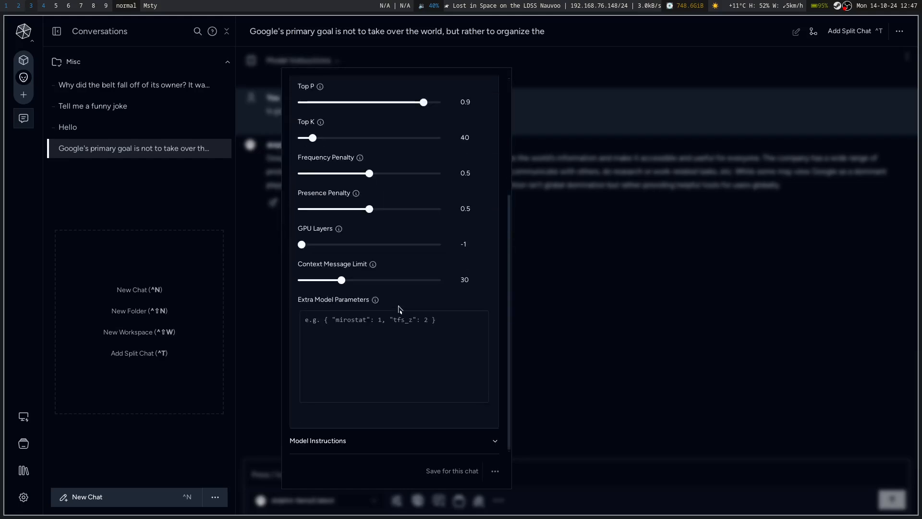
click(496, 442)
scroll(439, 438, down, 2)
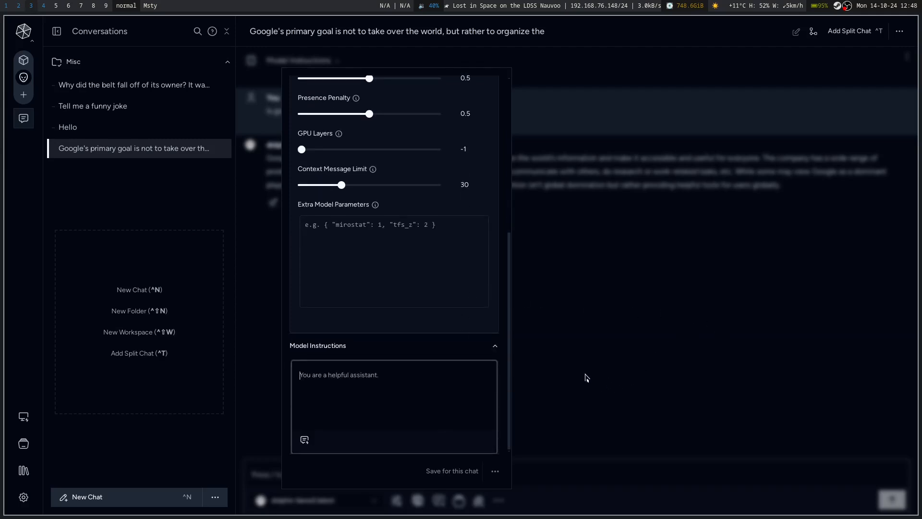
click(624, 359)
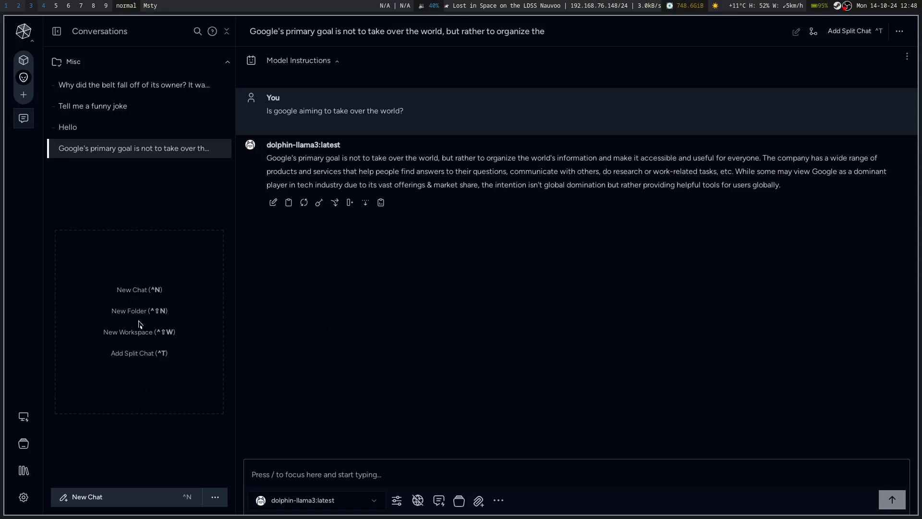
Check the options for creating a new workspace and close the dialog without creating one.
click(24, 95)
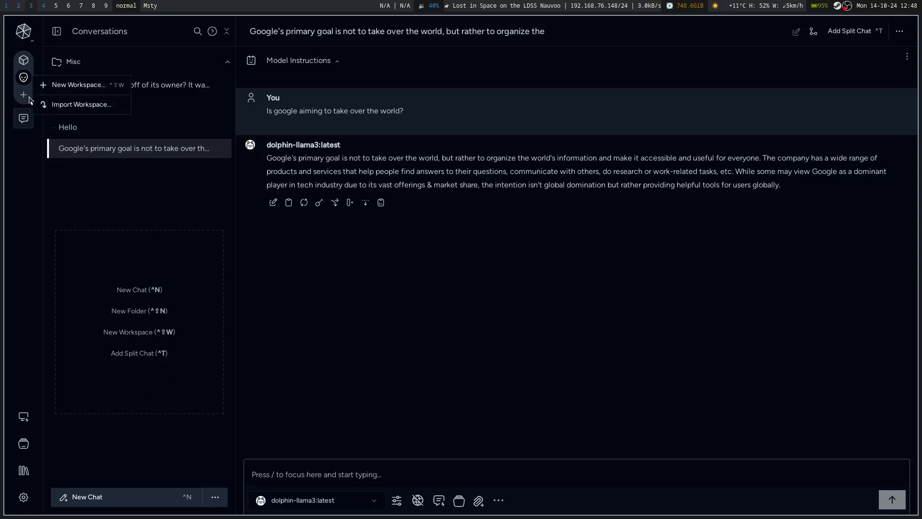
click(66, 90)
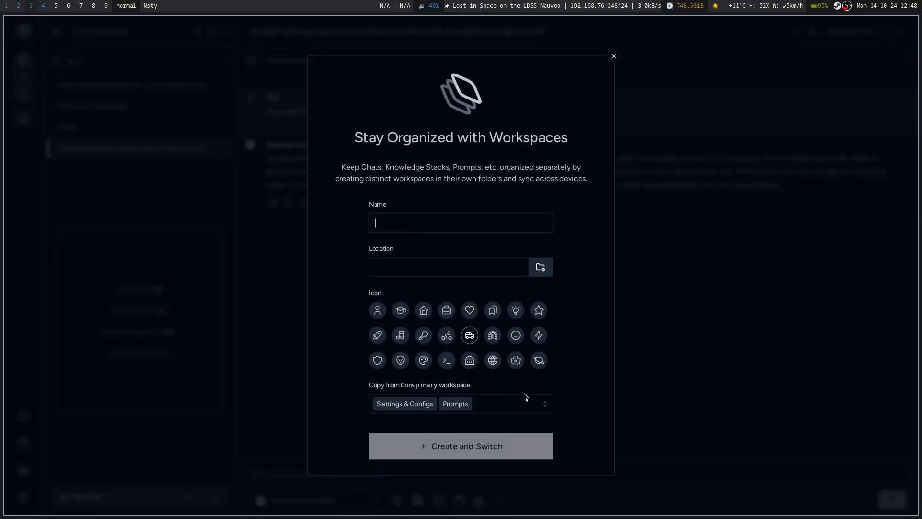
click(614, 57)
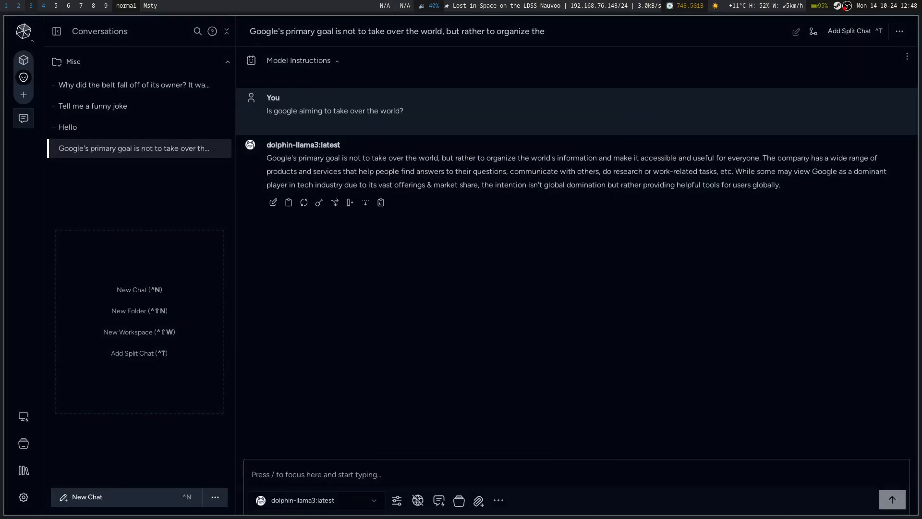
Close Msty, launch LLocal-1.0.0-beta.6.AppImage from the LLM-GUI folder, and view its window on desktop workspace 3.
key(super+q)
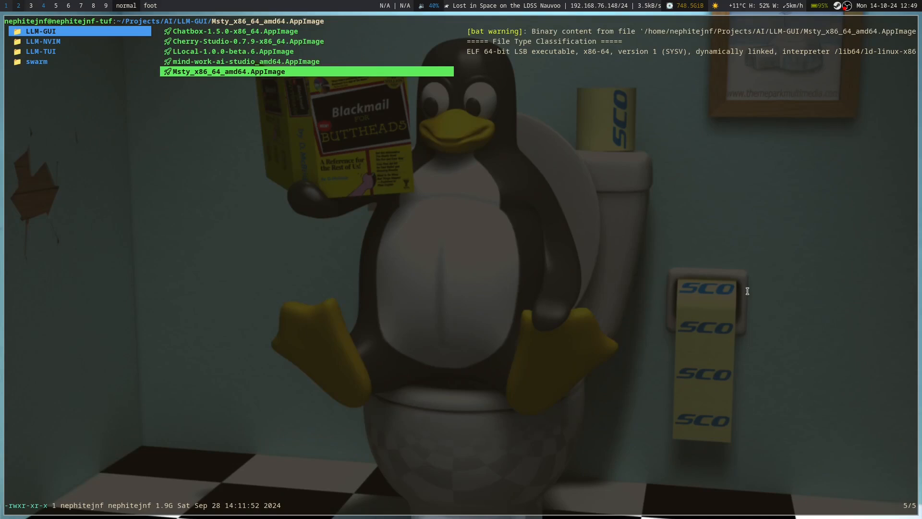
key(k)
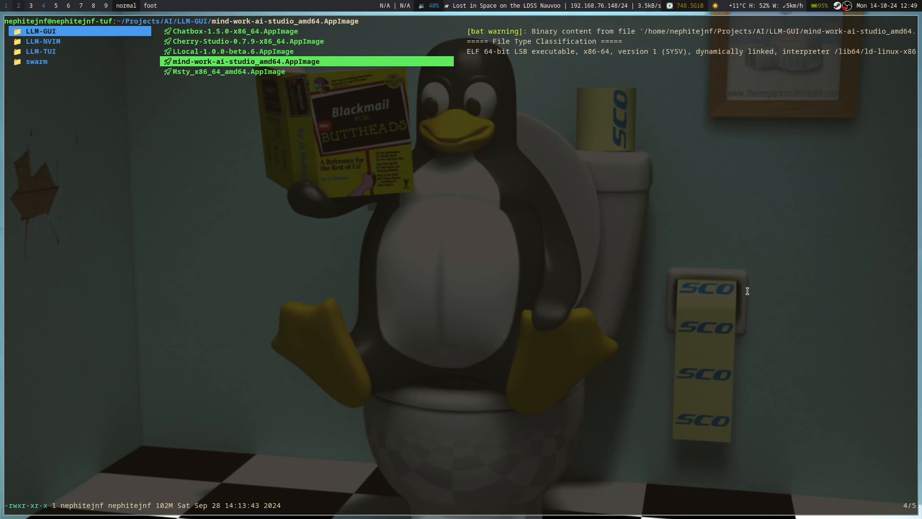
key(k)
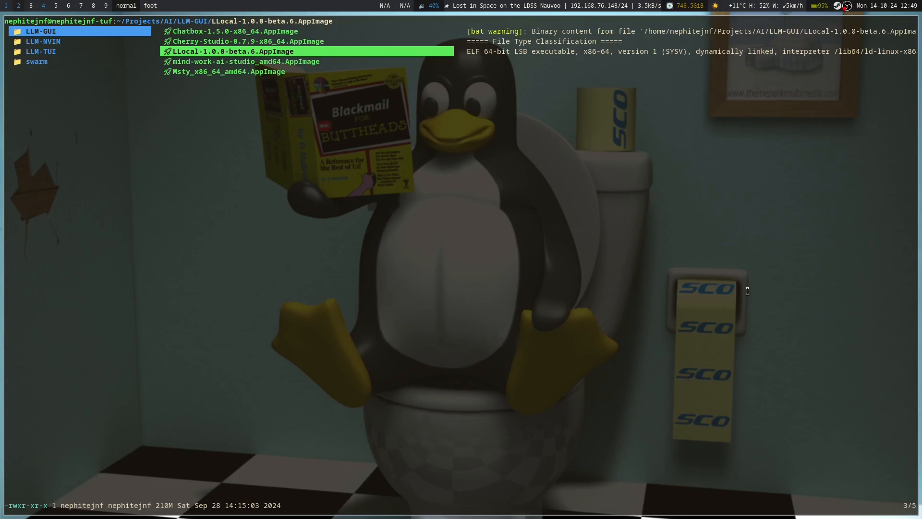
key(l)
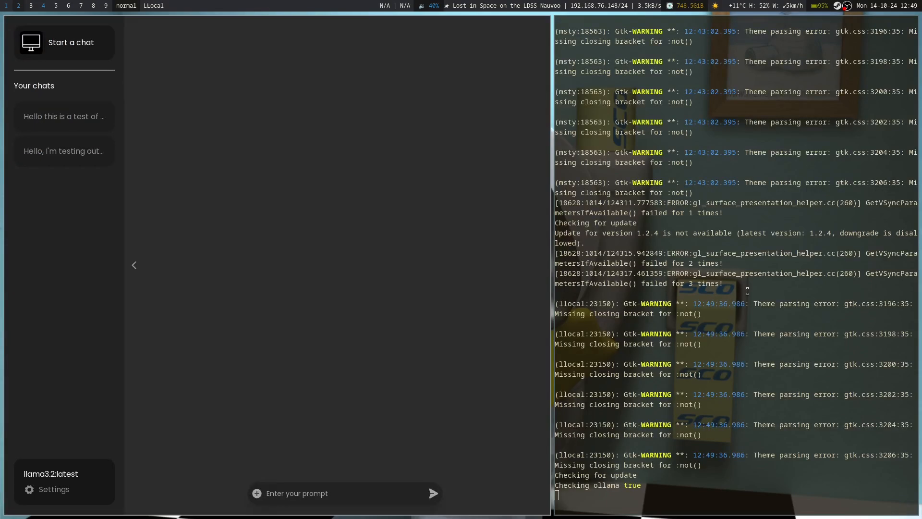
key(super+shift+3)
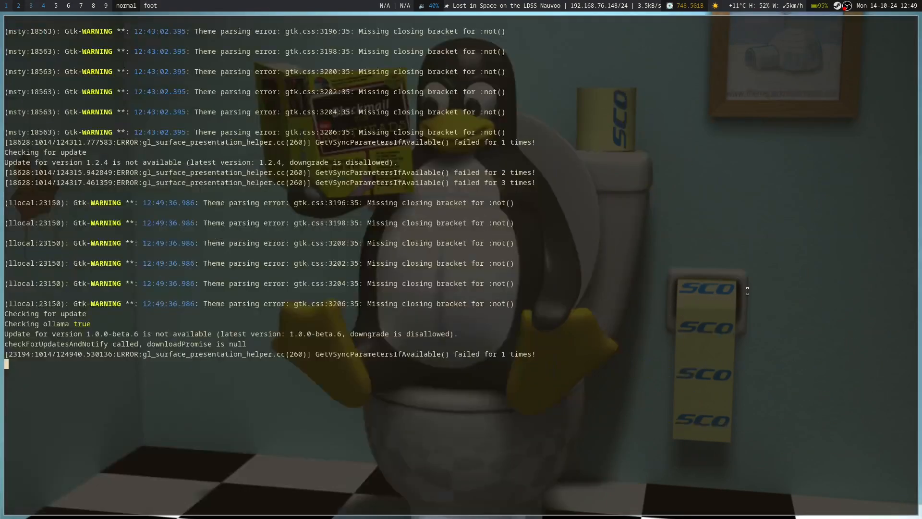
key(super+3)
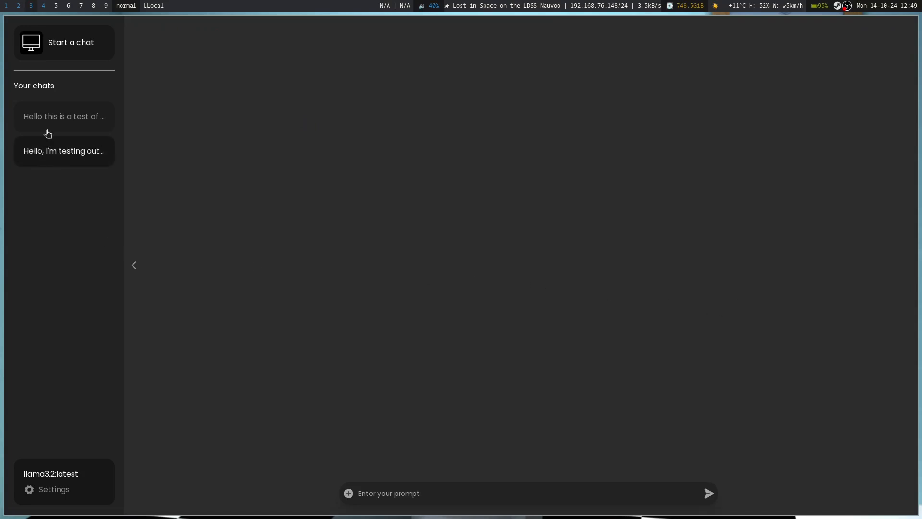
Open the LLocal settings and check the field for pulling models and the list of available models, leaving dolphincoder:latest chosen.
click(43, 490)
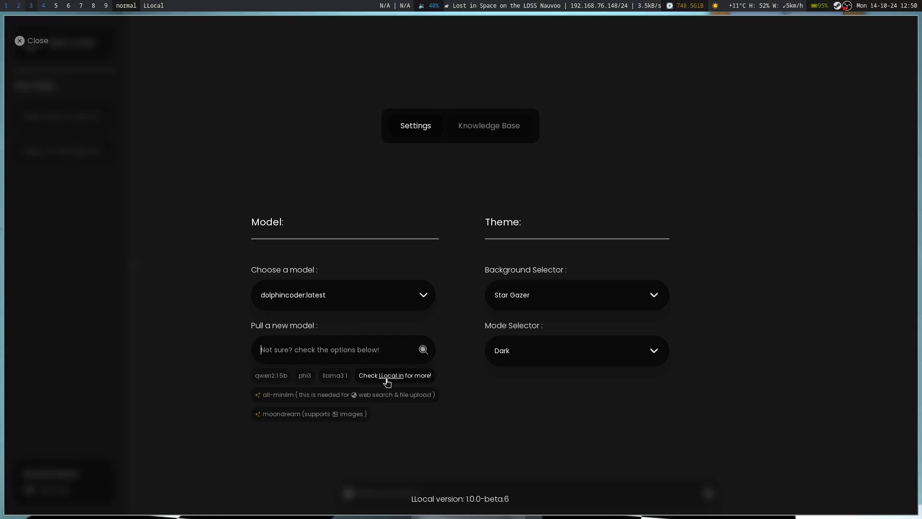
click(281, 349)
click(384, 296)
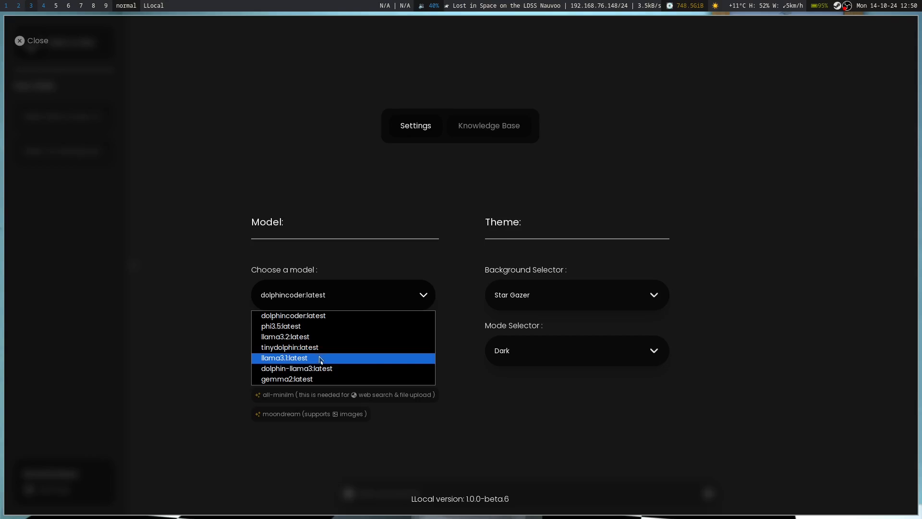
click(454, 309)
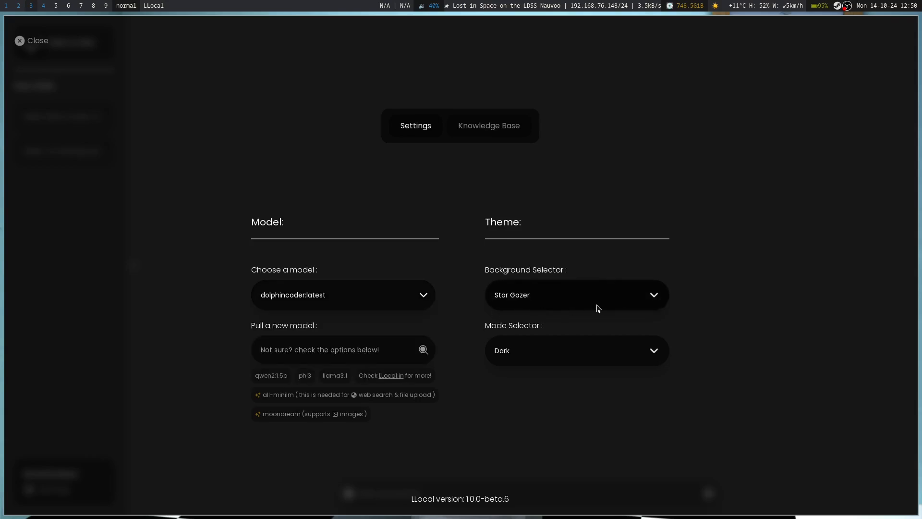
Try the Deep Blue and Galaxia backgrounds, set the background to Star Gazer, and close the settings.
click(598, 308)
click(561, 326)
click(579, 302)
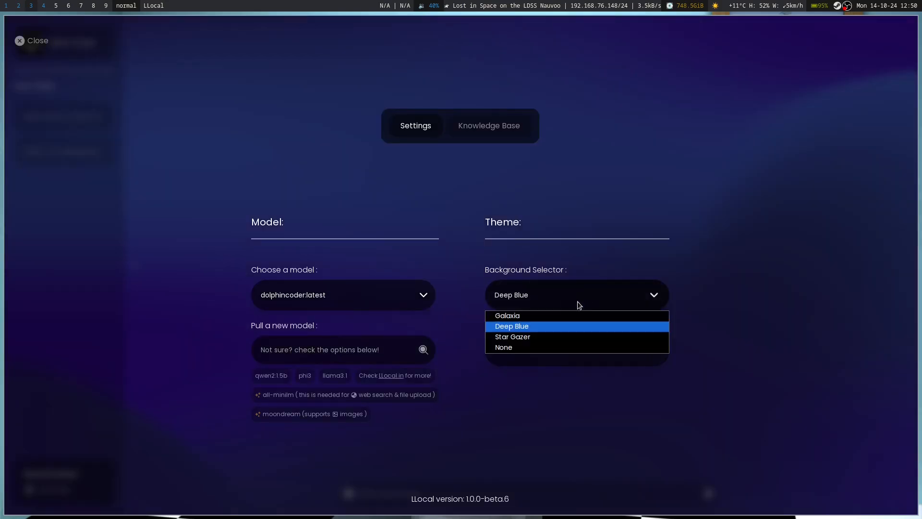
click(556, 317)
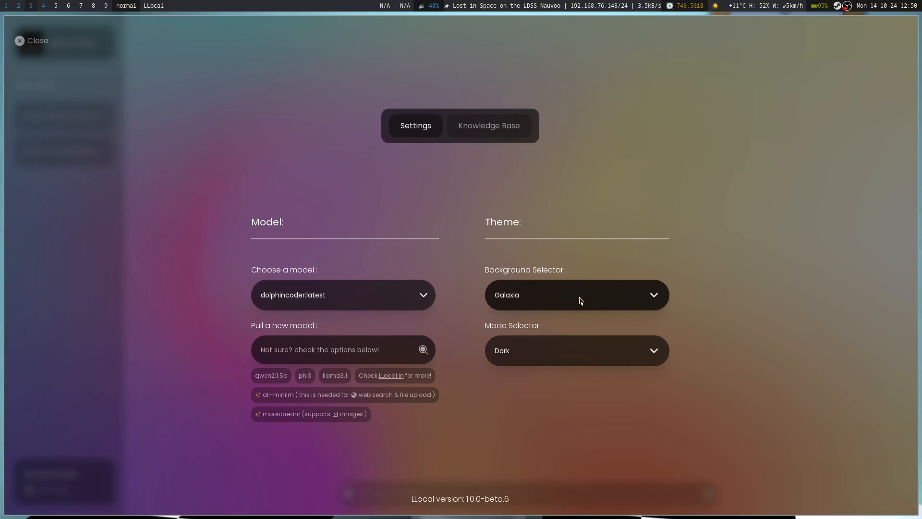
click(556, 290)
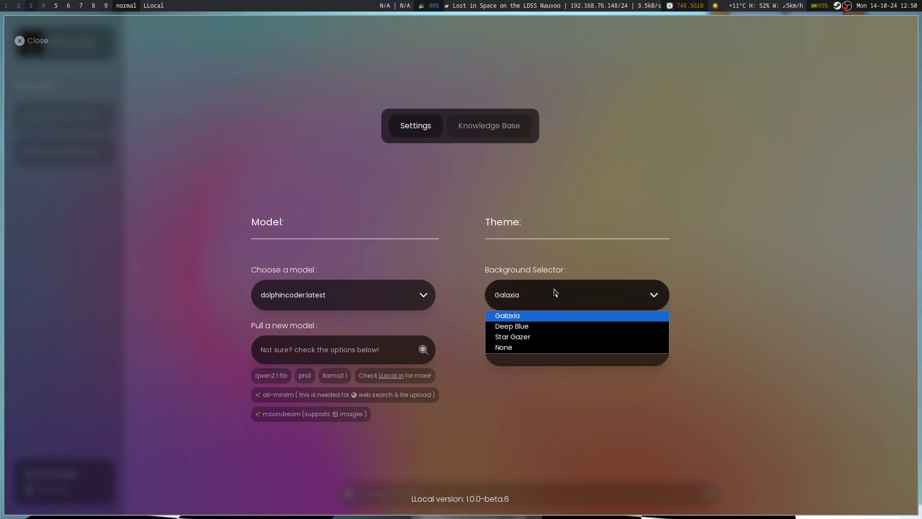
click(528, 336)
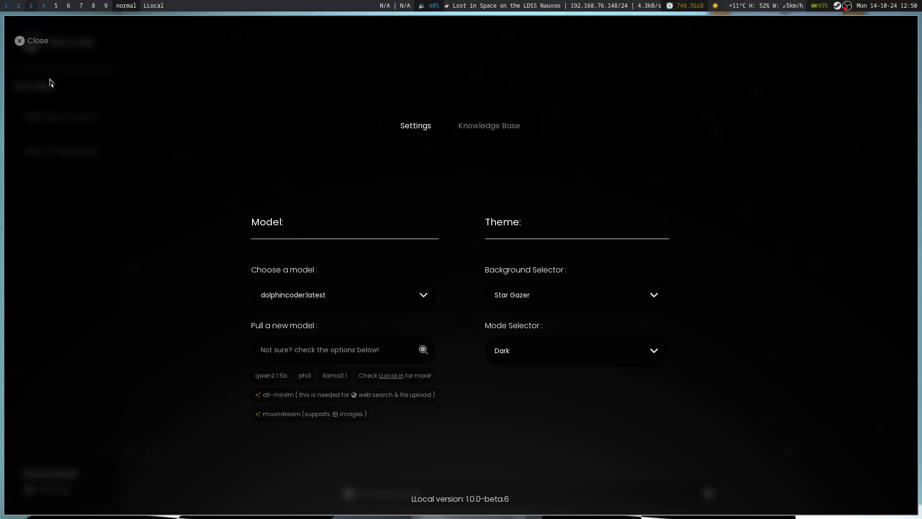
click(36, 41)
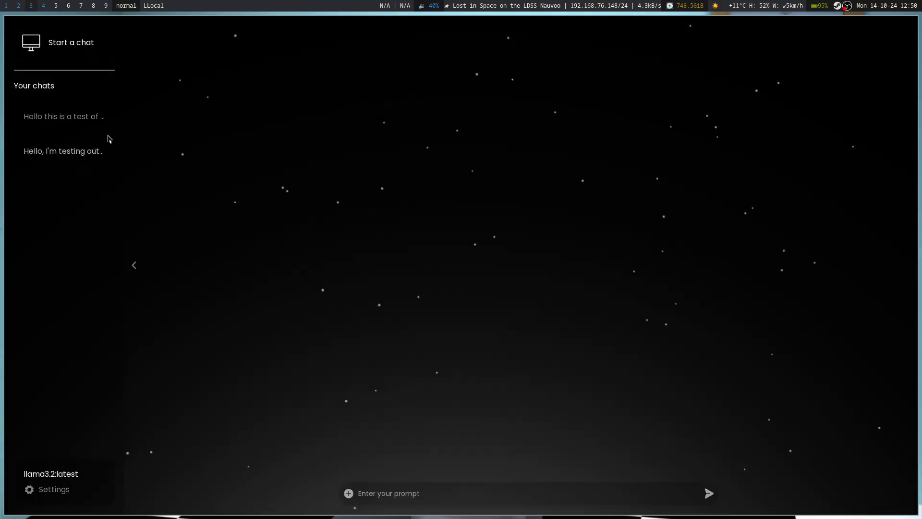
Look through the two saved chats, ending on the Ollama frontend test, and check the extra prompt options there.
click(57, 118)
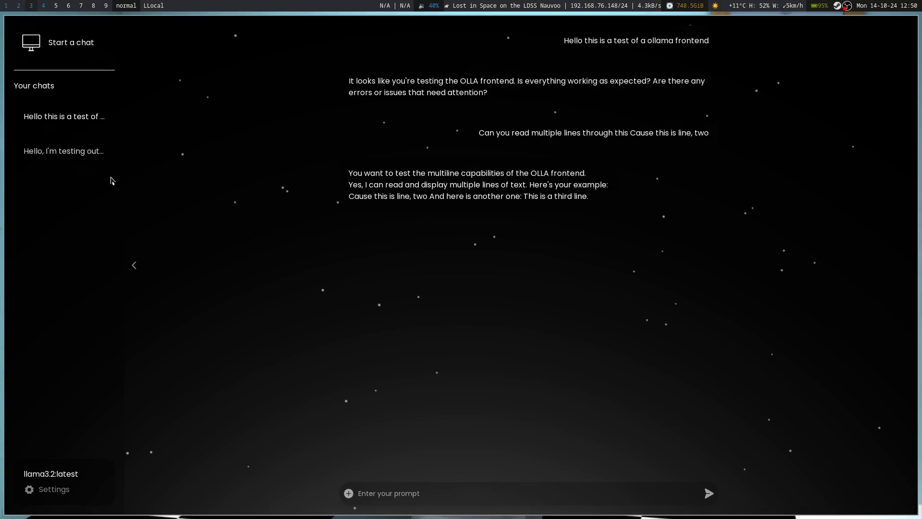
click(62, 153)
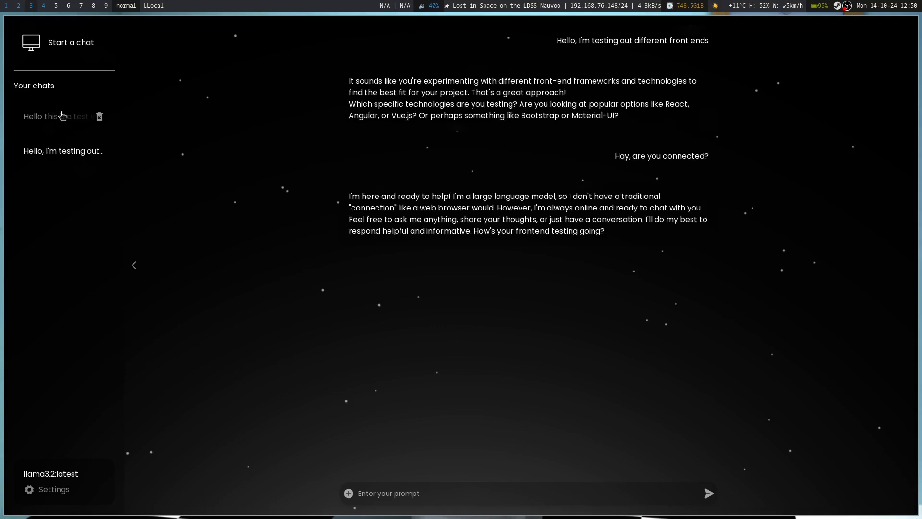
click(62, 116)
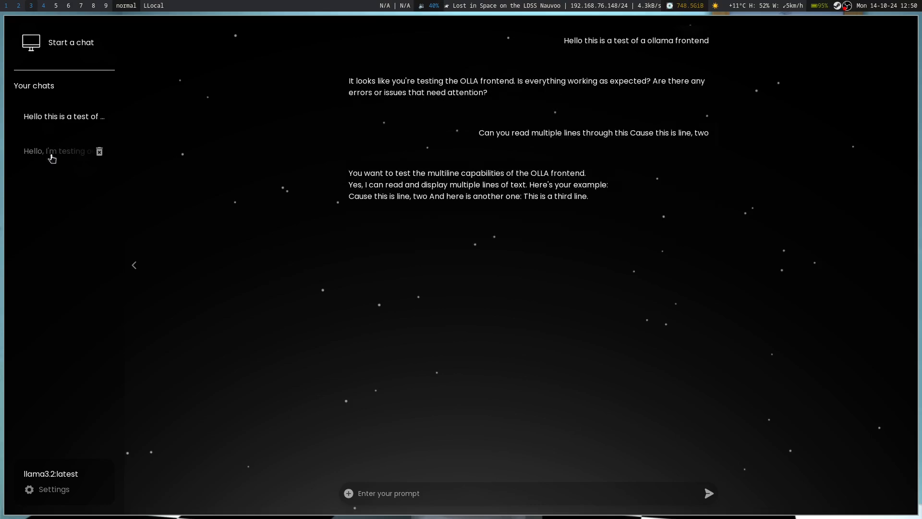
click(52, 152)
click(60, 116)
click(348, 493)
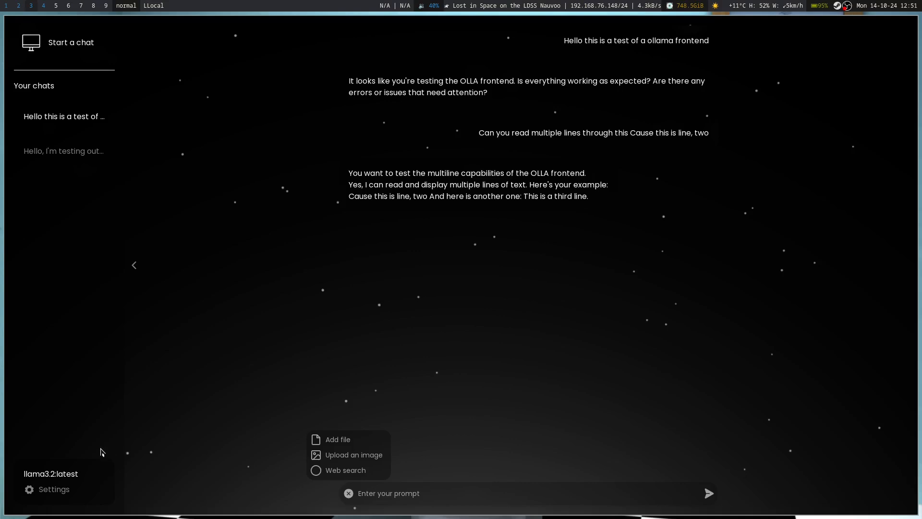
click(349, 493)
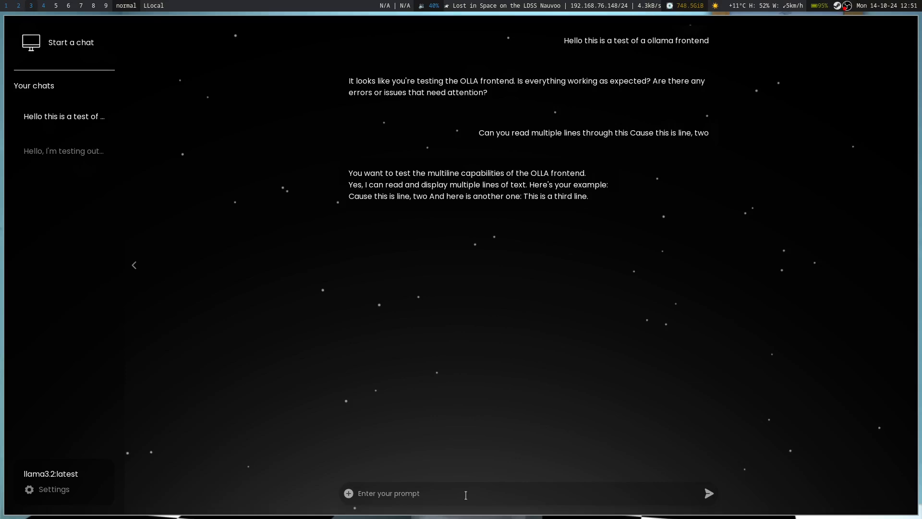
Send the prompt "Hello, this is a cheaky test for a video recording" in the Ollama frontend test chat.
text(Hello, this is a cheaky test for a video recording)
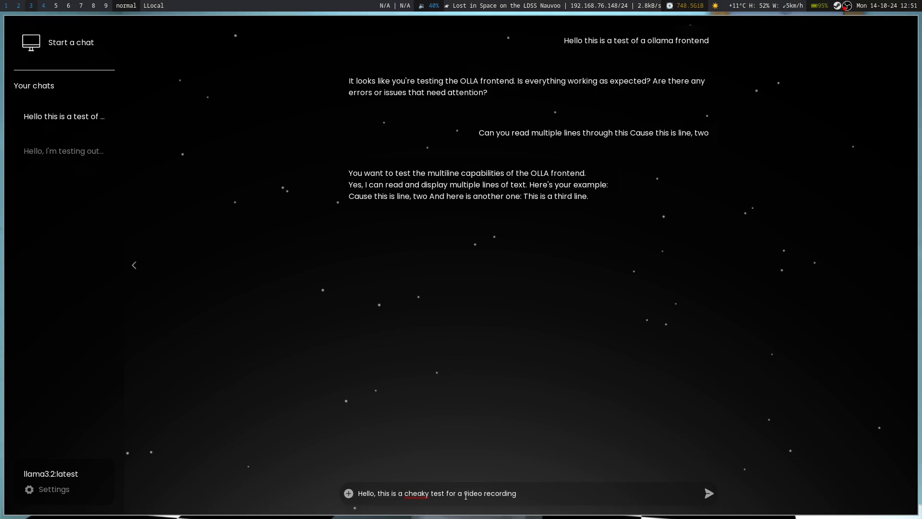
key(Return)
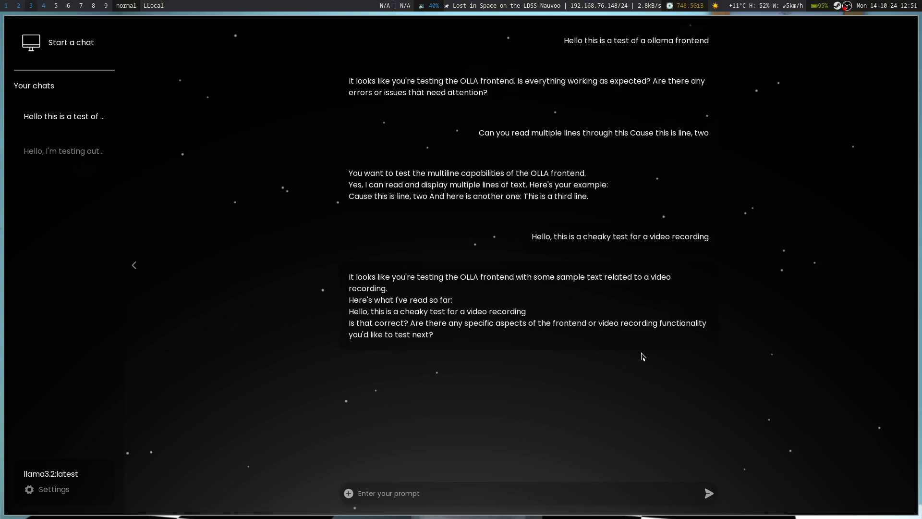
Start a new chat after revisiting both saved ones, and collapse and restore the chat sidebar.
mouse_move(60, 147)
click(59, 152)
click(62, 117)
click(72, 53)
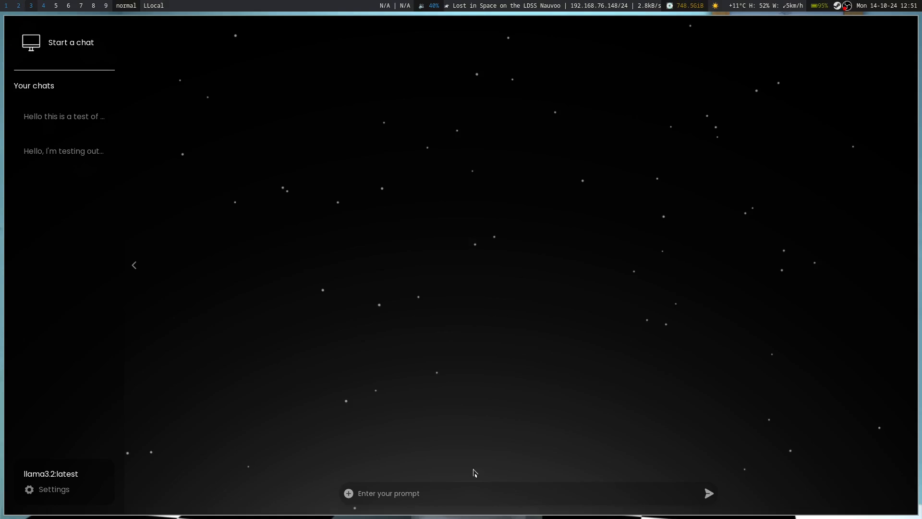
click(136, 270)
click(12, 268)
Read the Knowledge Base page in the settings, close it, and check the prompt's options for adding files, images and web search.
click(67, 490)
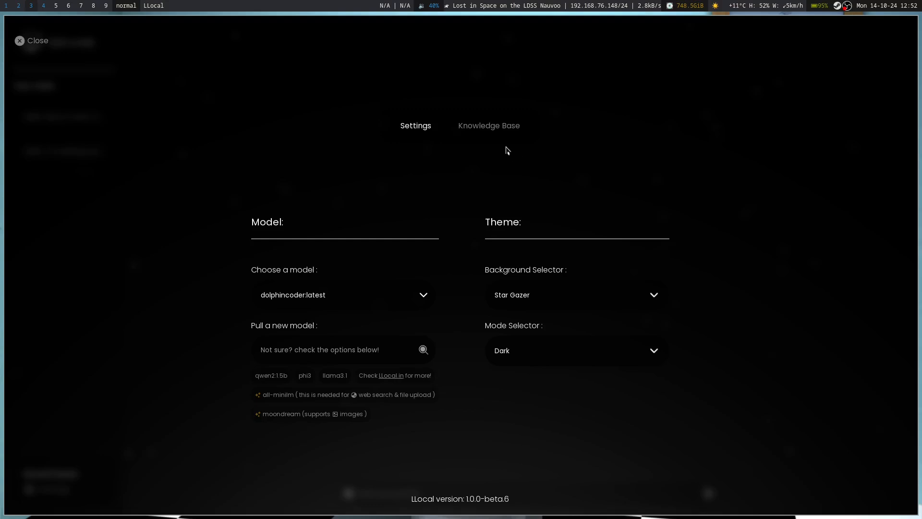
click(488, 126)
click(493, 200)
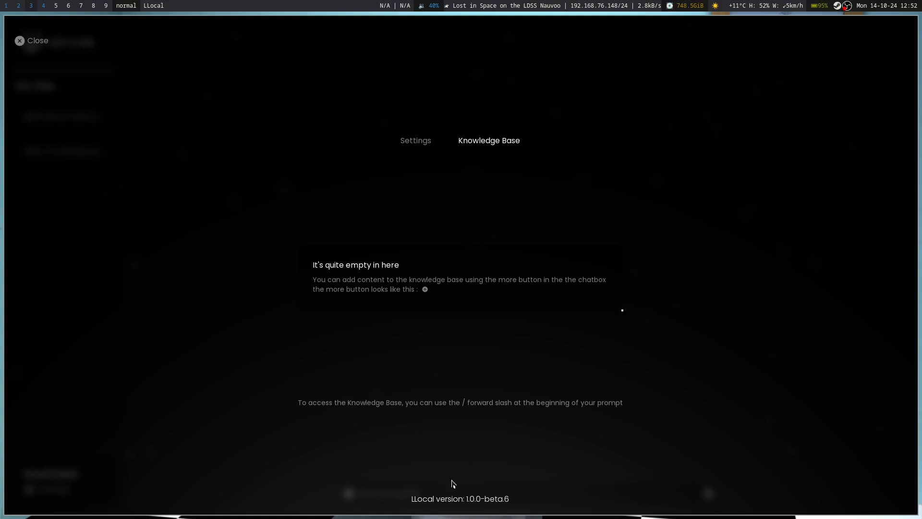
drag(394, 403, 467, 402)
drag(535, 401, 561, 414)
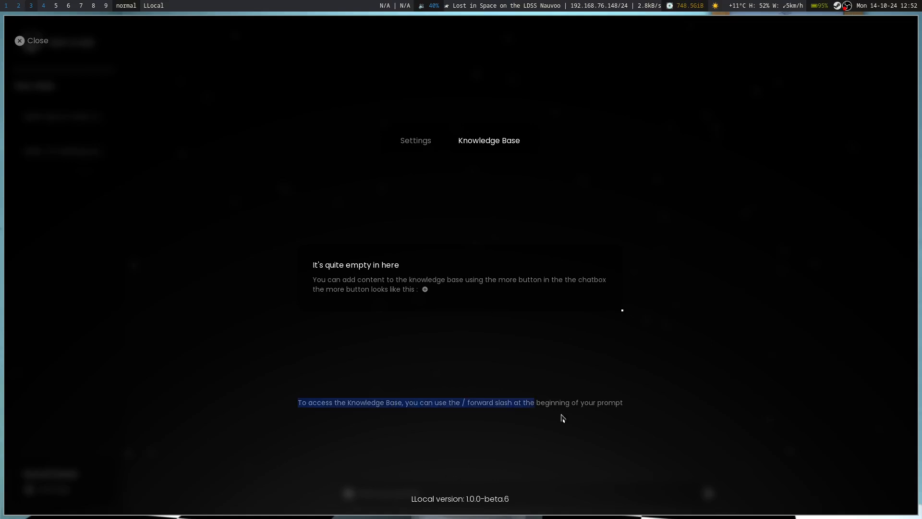
click(584, 413)
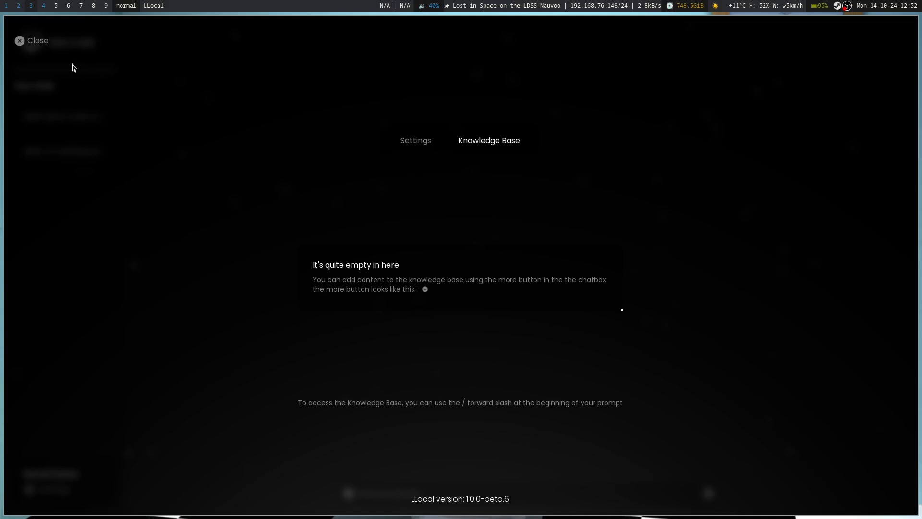
click(29, 42)
click(349, 495)
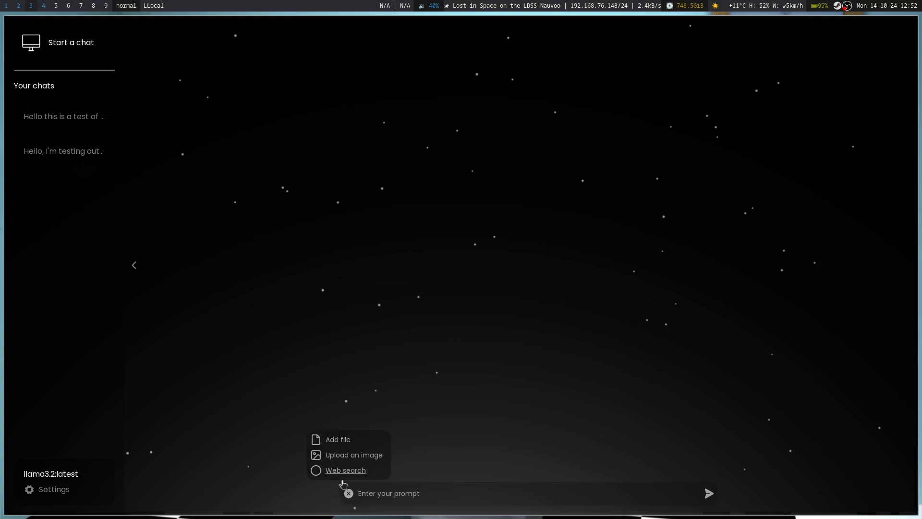
click(348, 493)
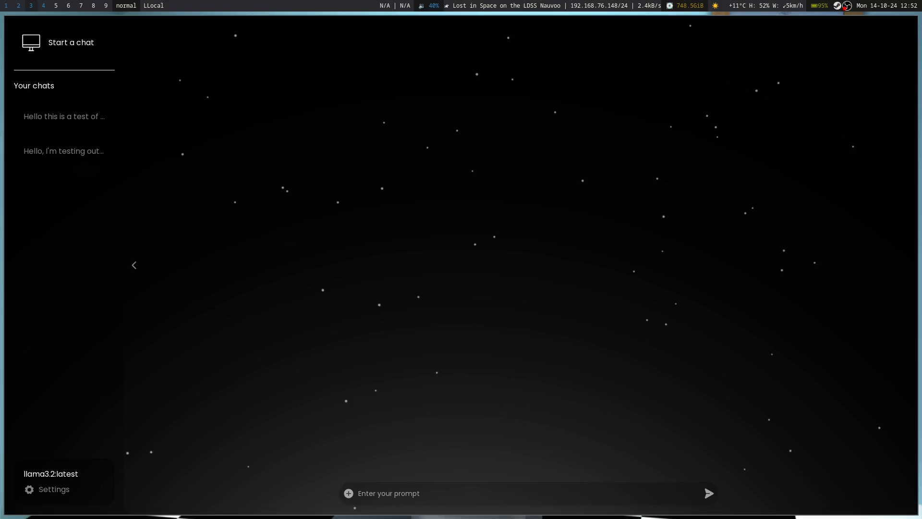
Return to the terminal file manager on desktop workspace 2 and launch mind-work-ai-studio_amd64.AppImage.
key(super+2)
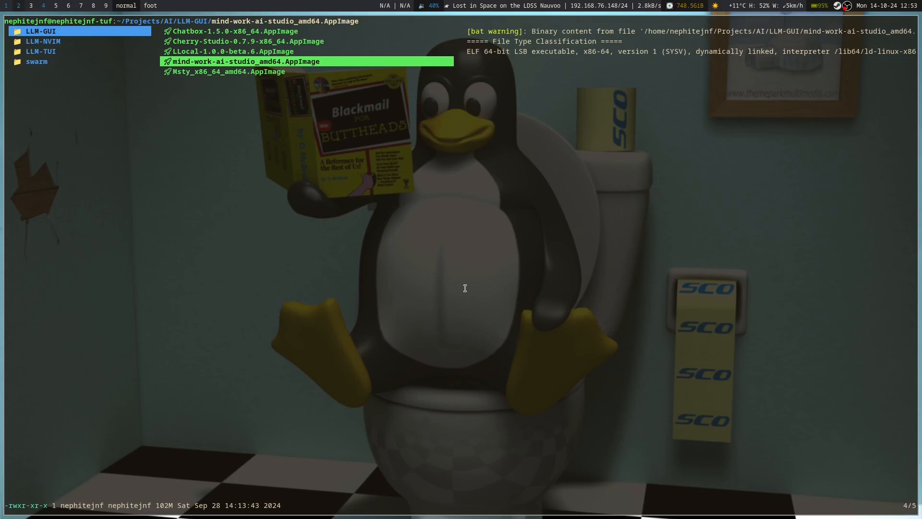
key(Return)
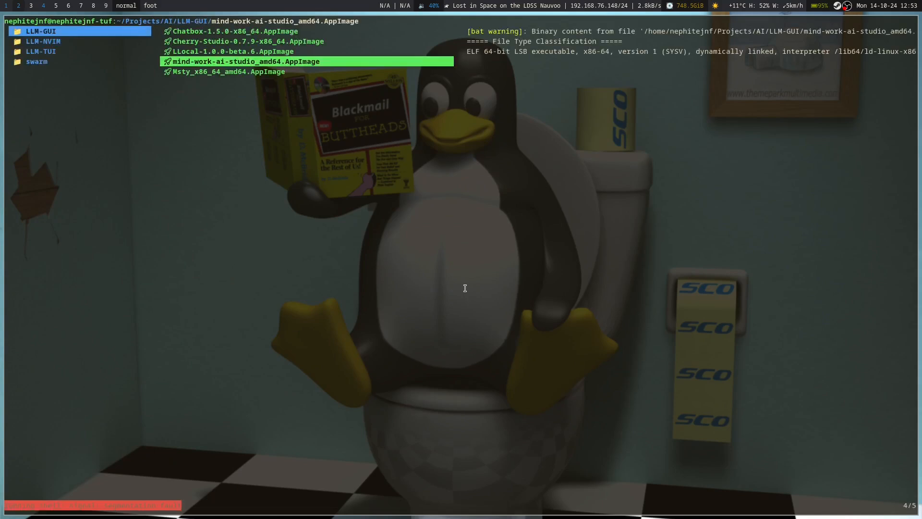
key(Return)
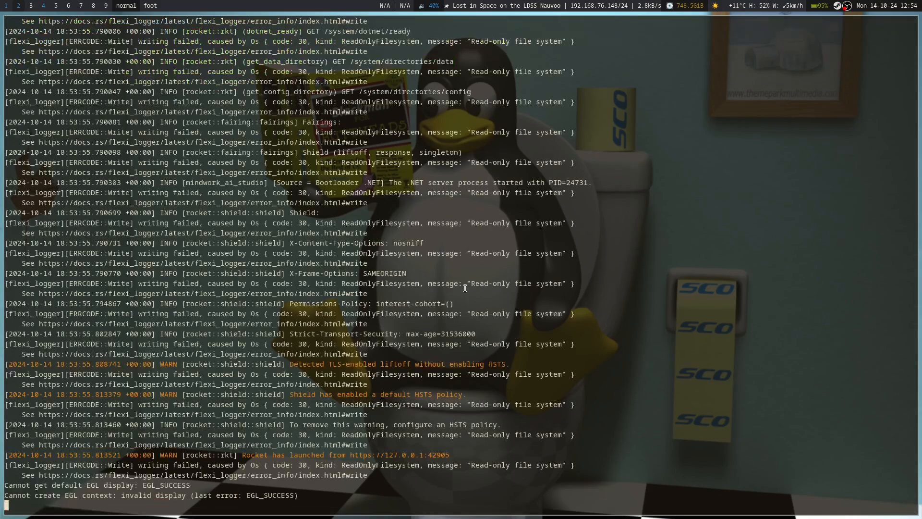
Switch to the terminal running the Ollama server and check its log output.
key(super+4)
key(super+2)
key(super+j)
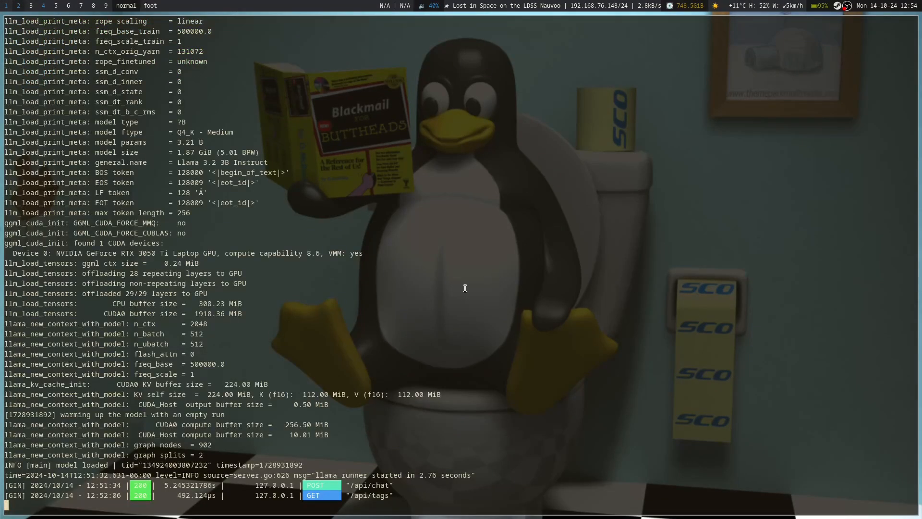
Return to the terminal file manager, clear the mark on mind-work-ai-studio_amd64.AppImage, and try to launch it.
key(super+k)
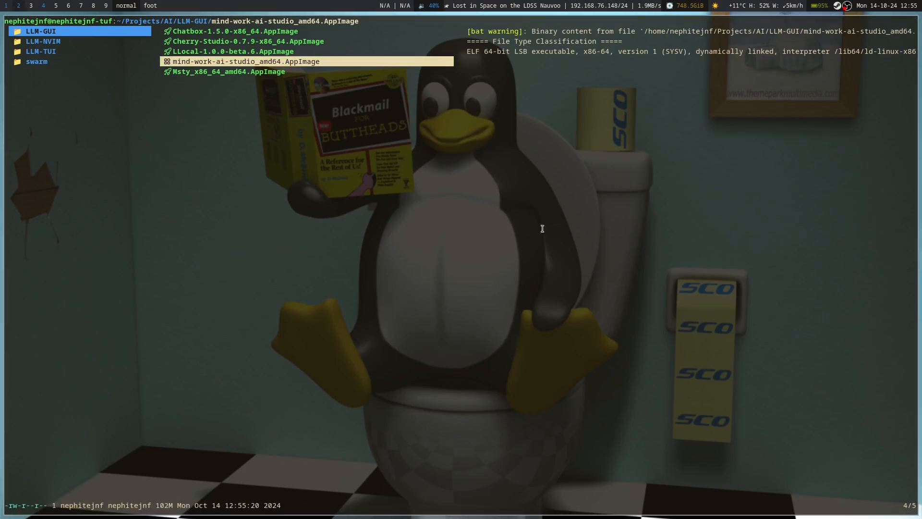
key(Return)
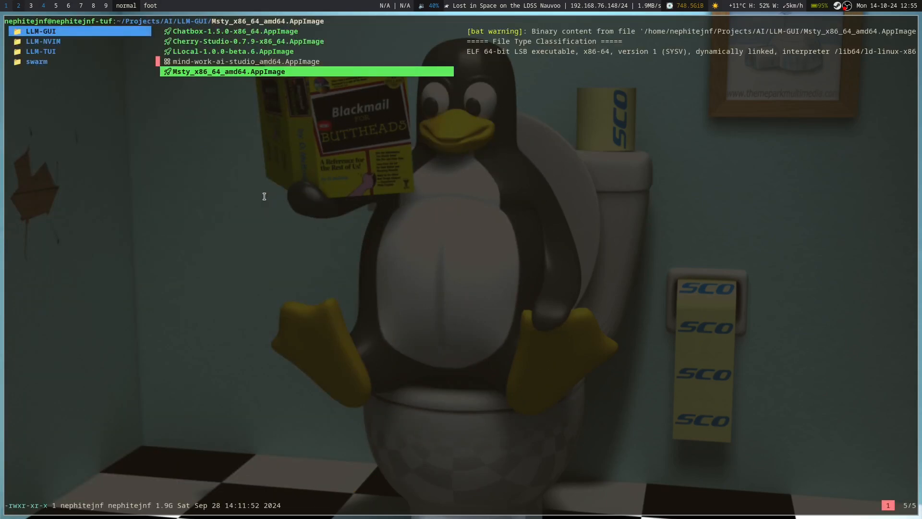
key(u)
key(Up)
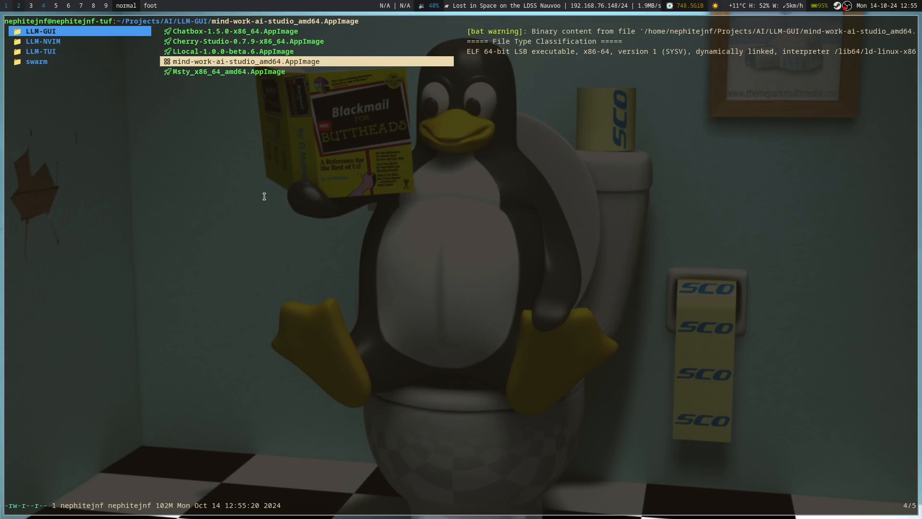
key(Return)
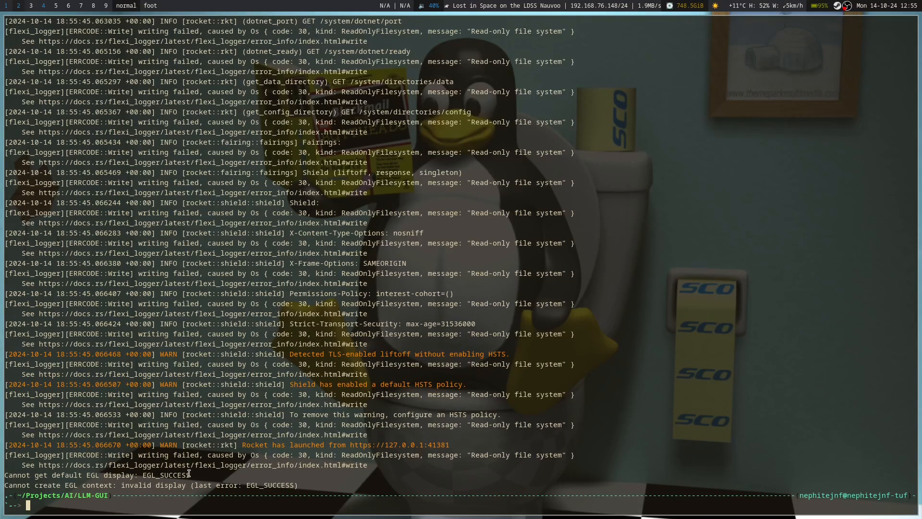
Exit the shell, try once more to launch mind-work-ai-studio_amd64.AppImage, and return to the file manager.
text(exit)
key(Return)
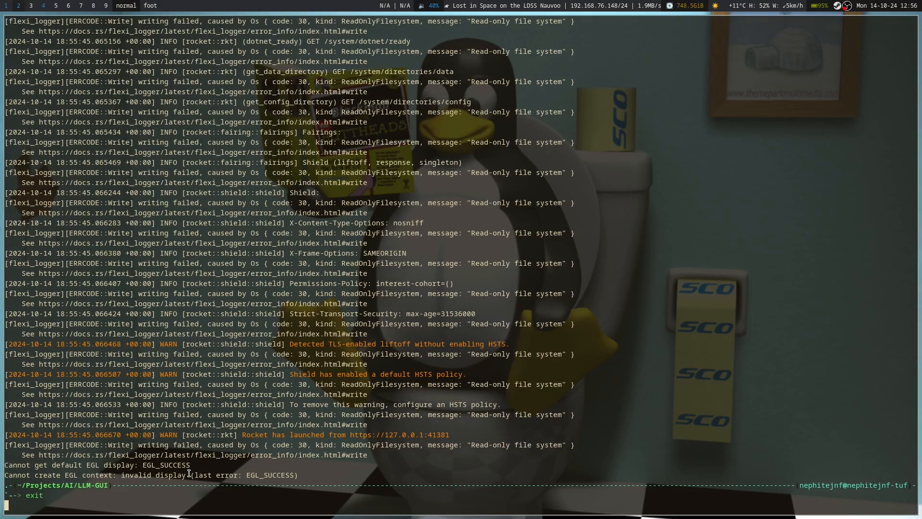
key(Return)
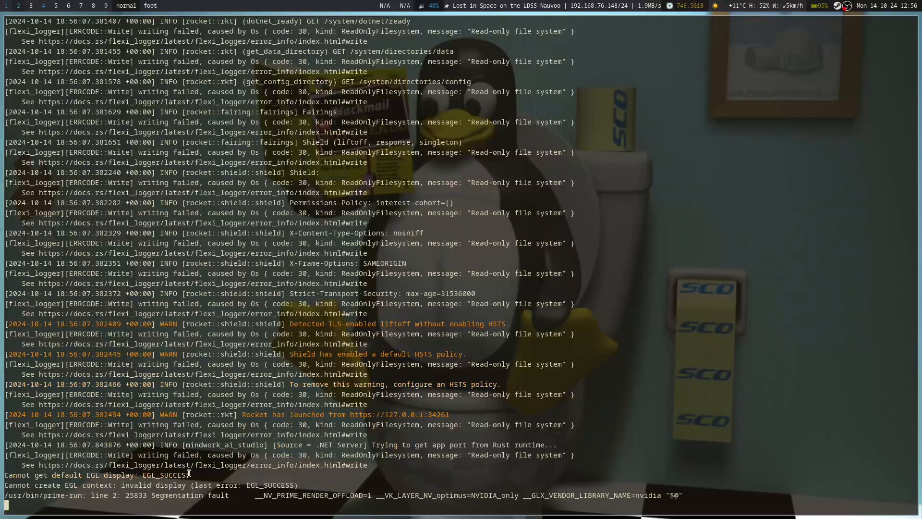
key(k)
key(Return)
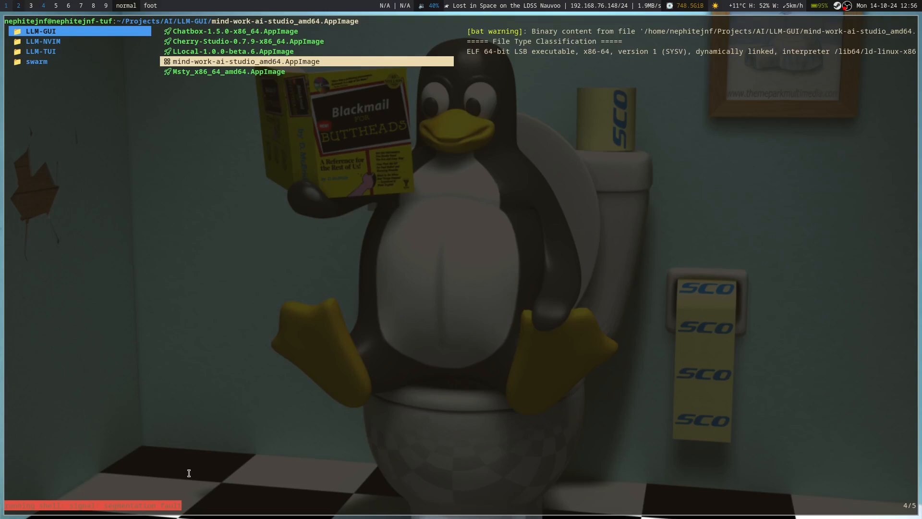
Launch Chatbox-1.5.0-x86_64.AppImage from the file manager and expand its window to fill the screen.
key(k)
key(k)
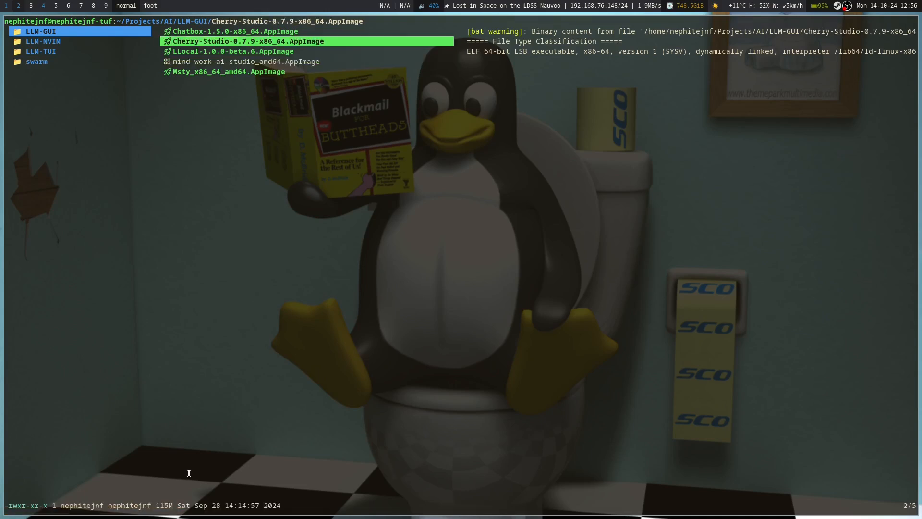
key(k)
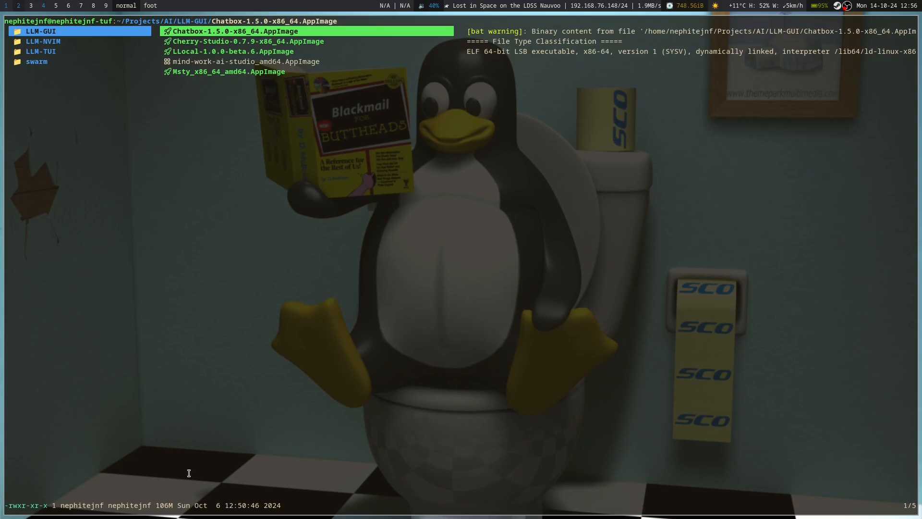
key(l)
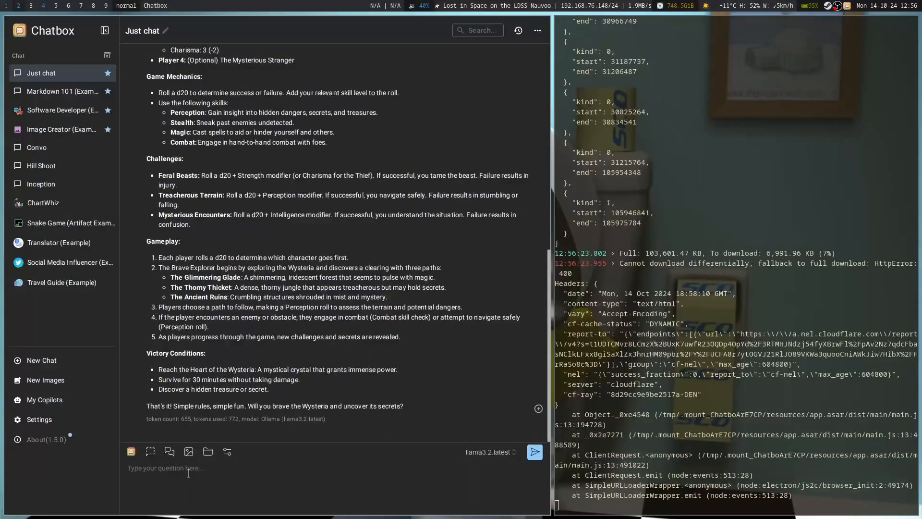
key(super+f)
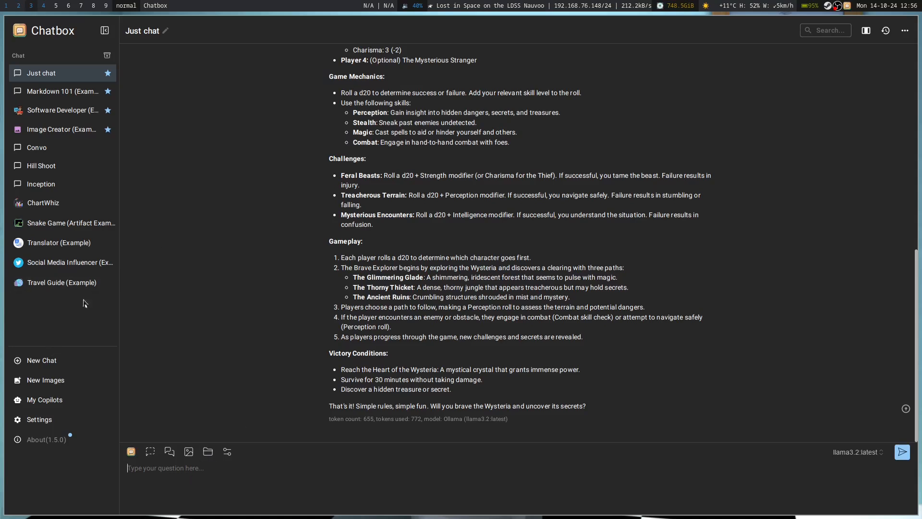
Read through the Just chat conversation, including the one-page tabletop RPG answer.
scroll(426, 298, up, 2)
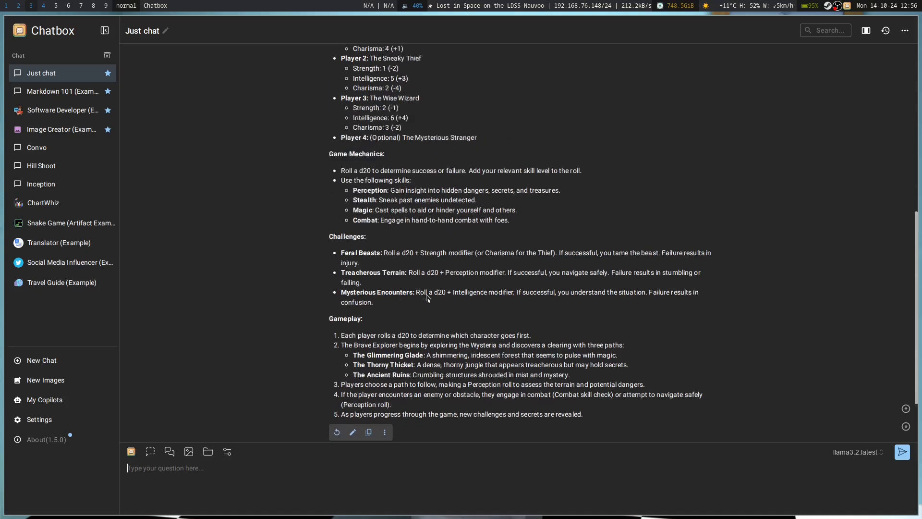
scroll(427, 298, up, 8)
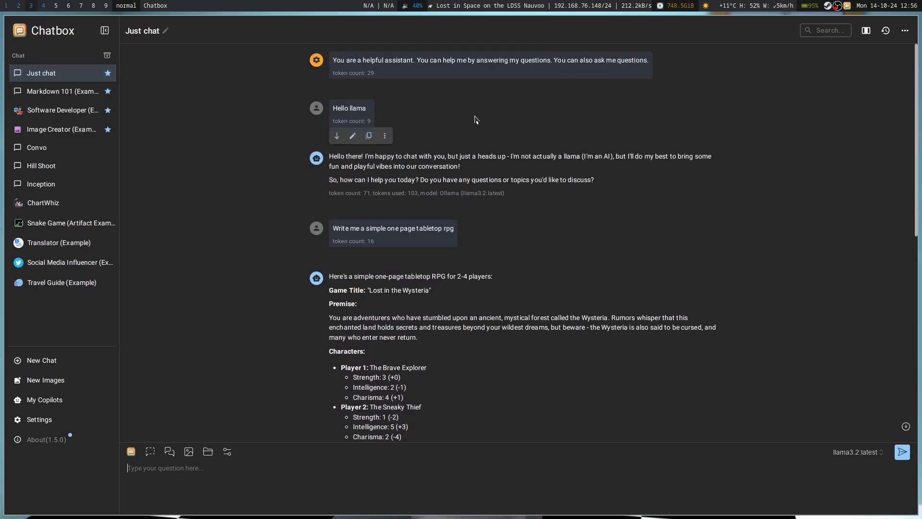
scroll(408, 351, down, 8)
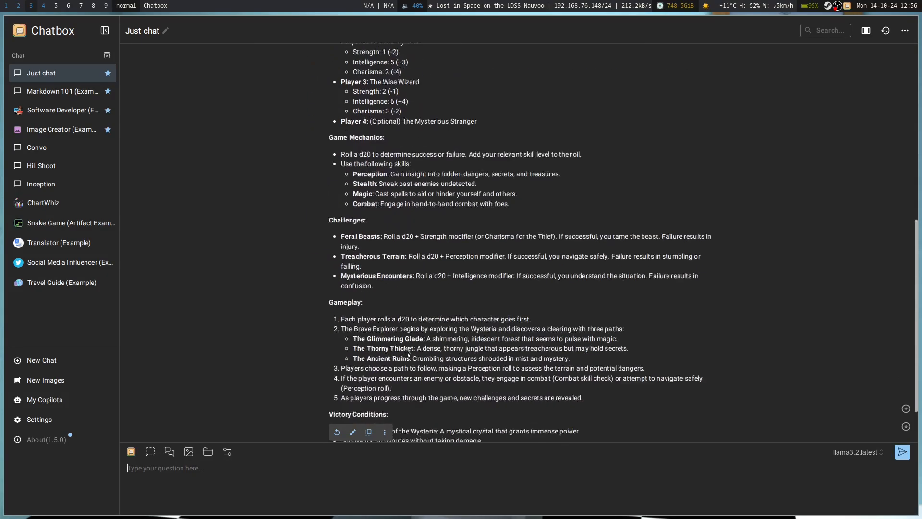
scroll(407, 352, down, 2)
scroll(348, 91, up, 12)
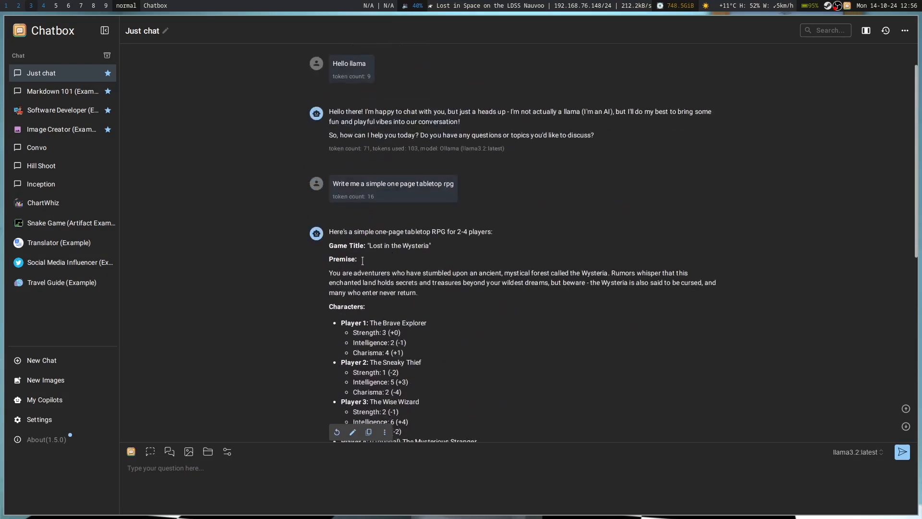
scroll(364, 264, down, 10)
scroll(363, 264, down, 2)
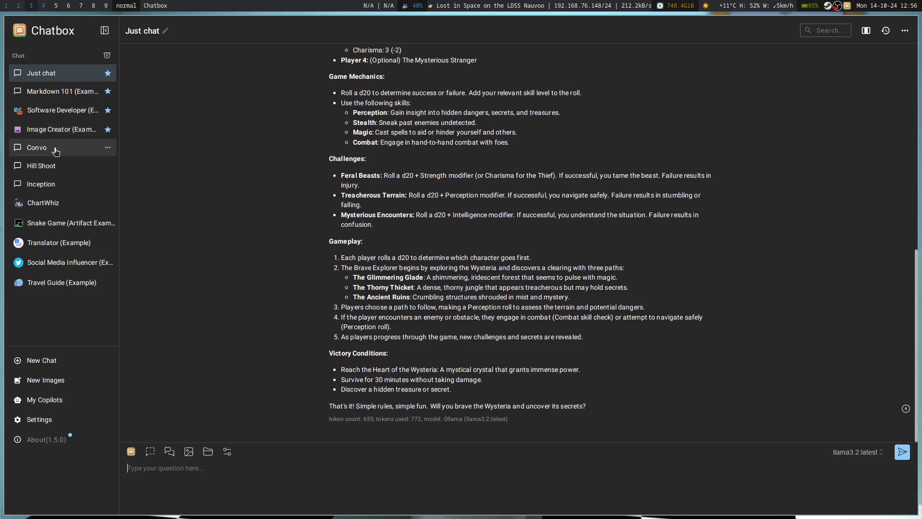
View the Convo and Hill Shoot chats, and restart Chatbox to apply the downloaded update.
click(37, 147)
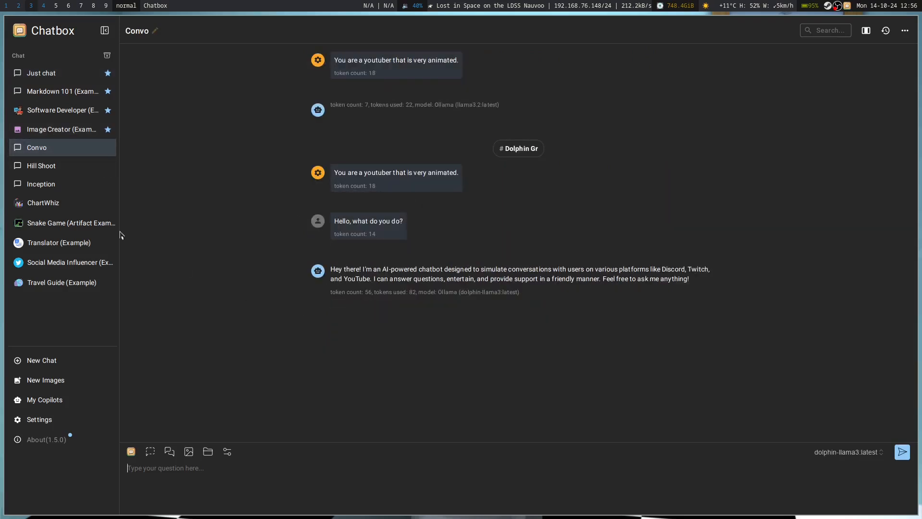
click(52, 171)
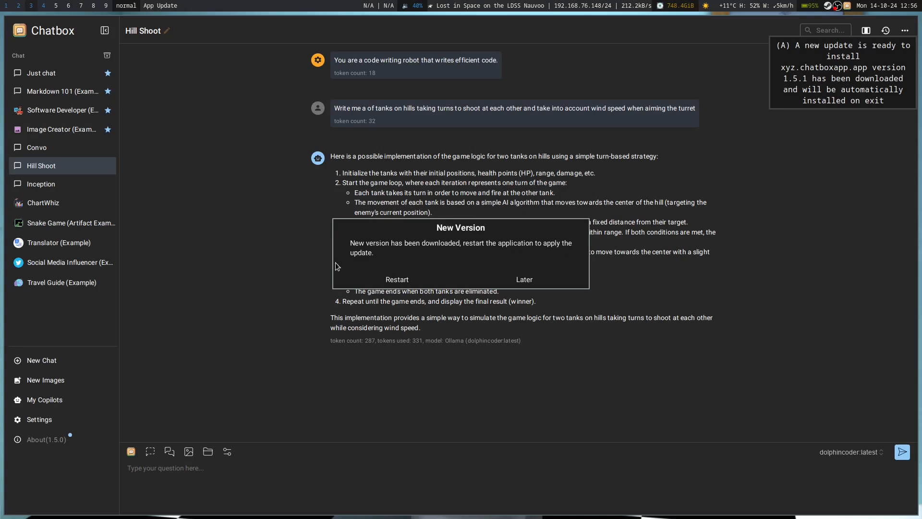
click(398, 281)
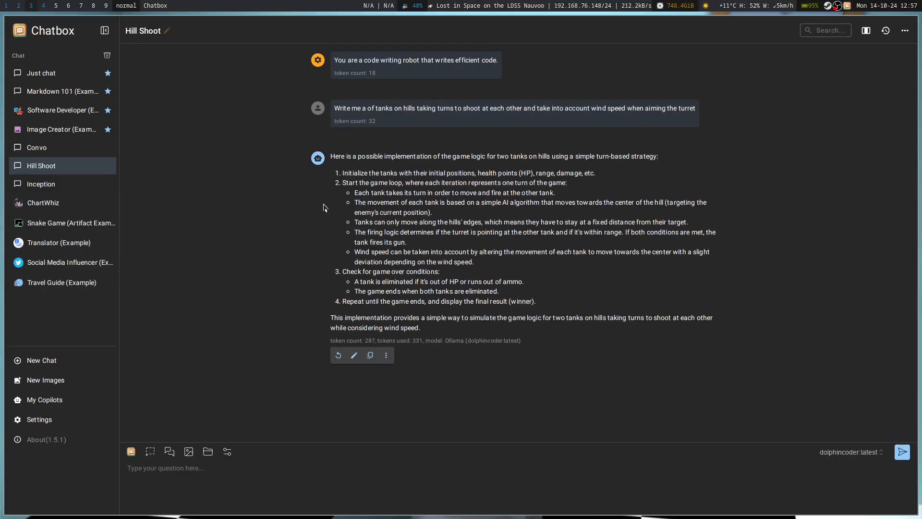
Open the Inception chat, skim the About Chatbox changelog, and close it.
click(51, 188)
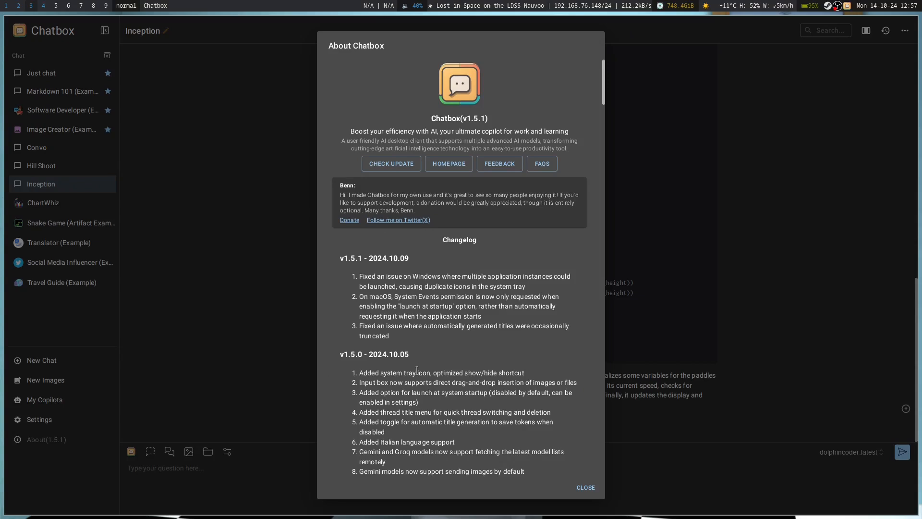
scroll(417, 369, down, 5)
click(585, 488)
Read the Inception chat's Python Pong game code and the messages before it.
scroll(563, 286, up, 15)
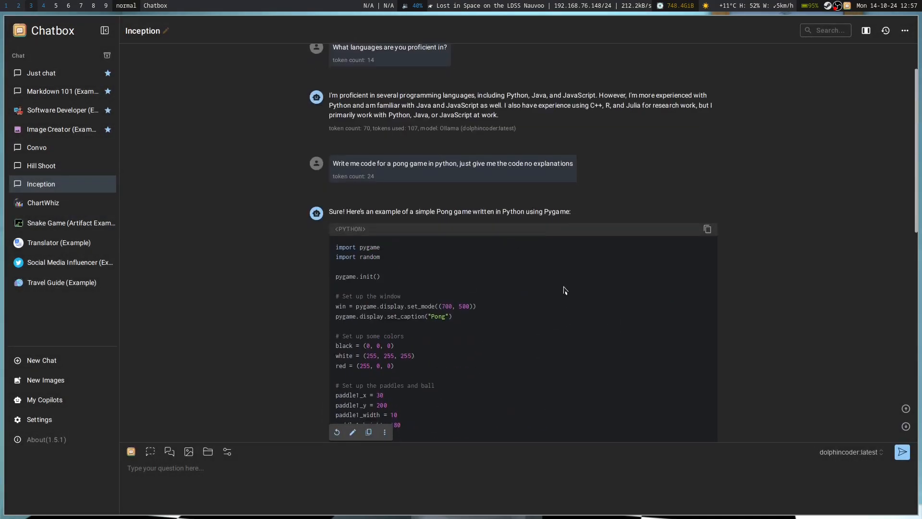
scroll(564, 289, down, 10)
scroll(564, 289, up, 4)
scroll(564, 289, down, 3)
scroll(565, 289, up, 7)
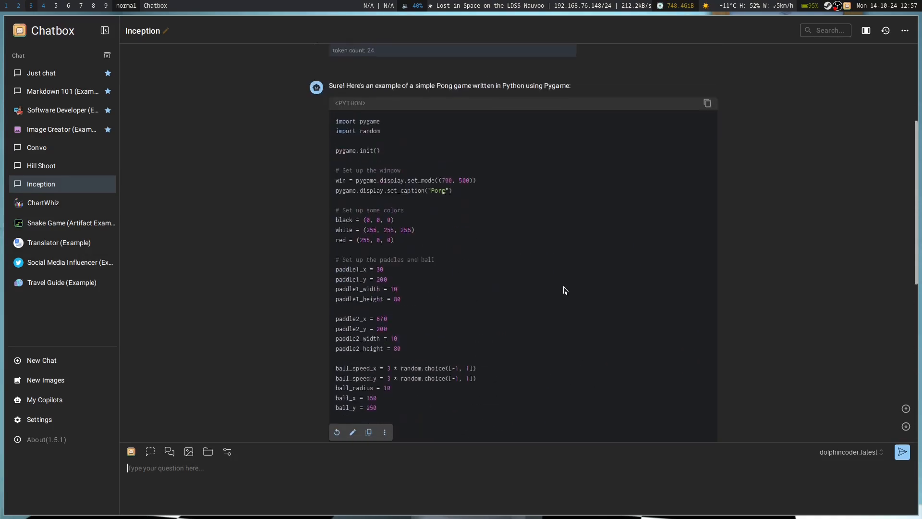
scroll(564, 289, up, 5)
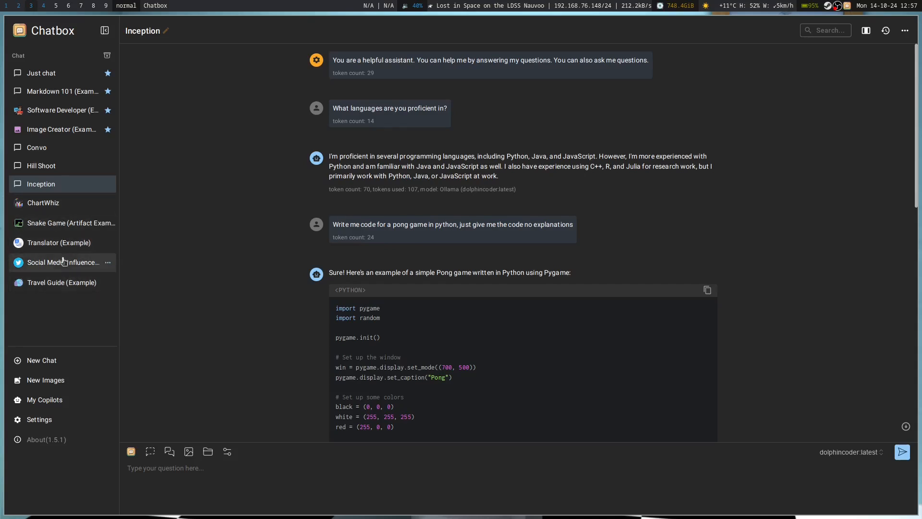
Open the settings and review the list of selectable model providers without changing the provider.
click(55, 424)
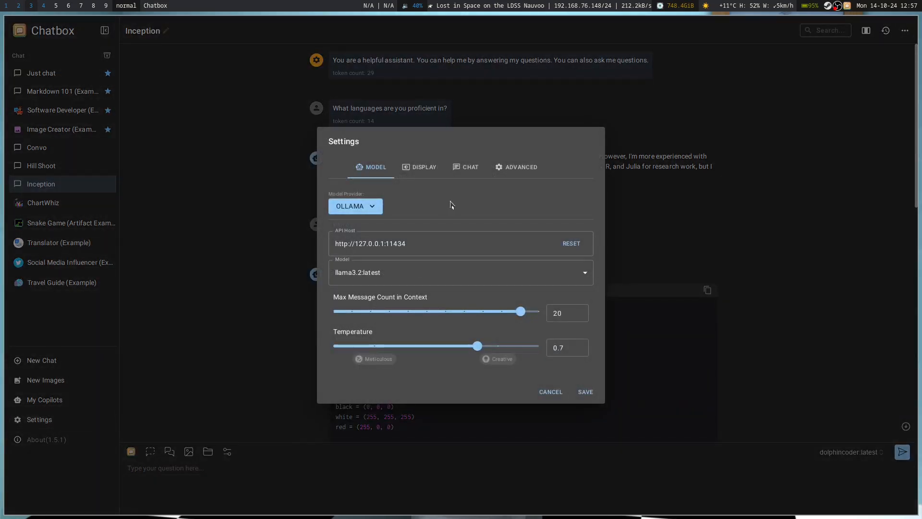
click(379, 208)
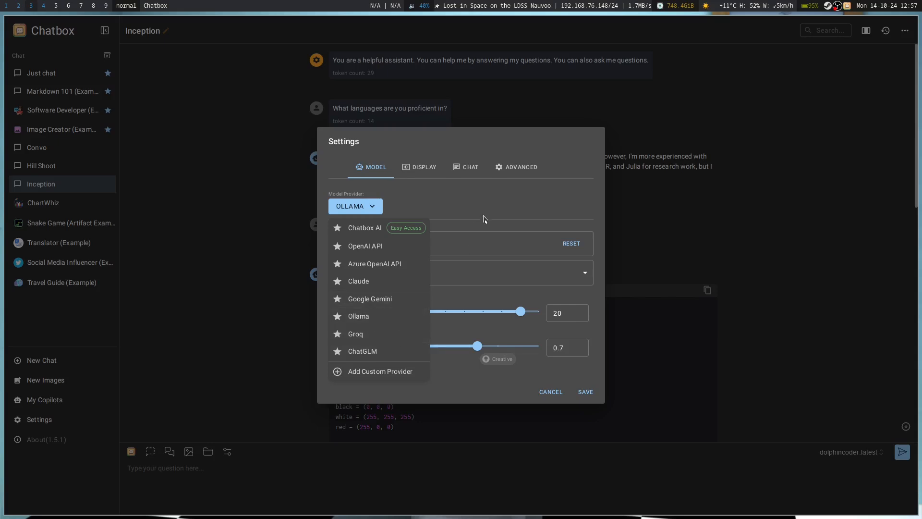
click(497, 212)
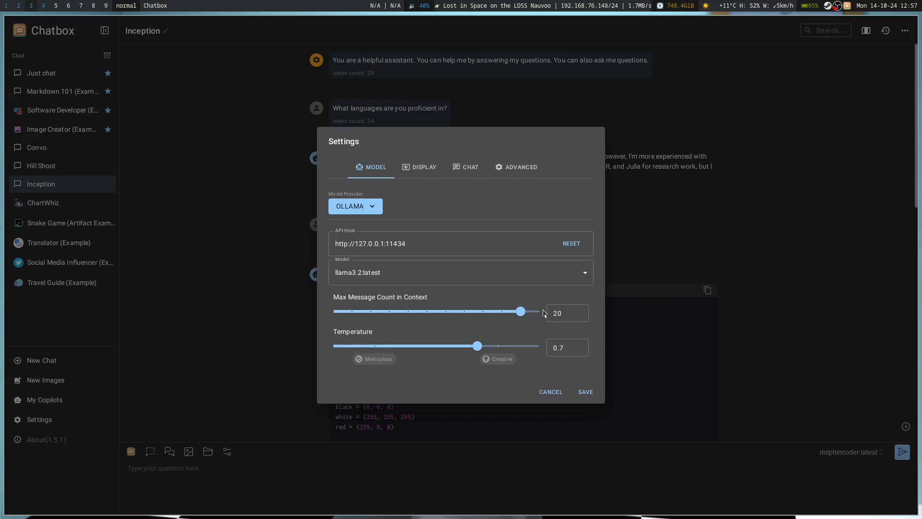
Examine the theme choices in the Display settings and the options in the Chat settings.
click(424, 169)
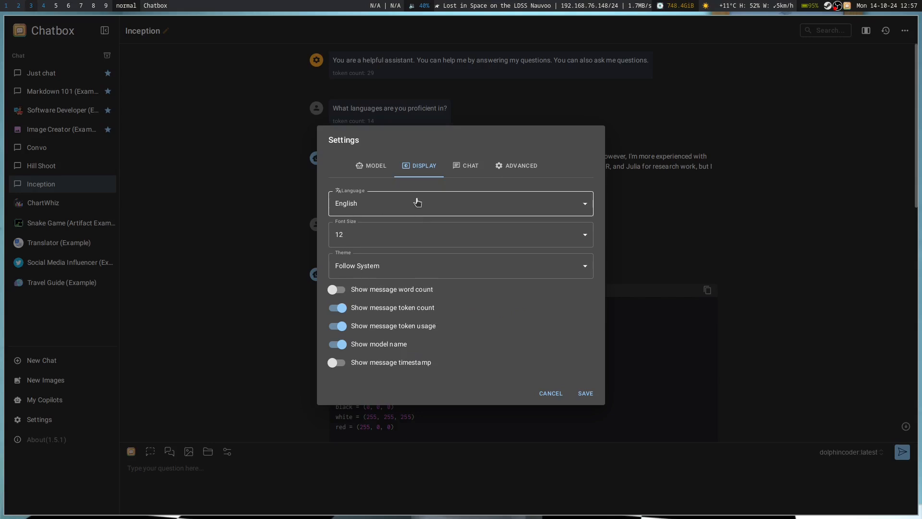
click(545, 273)
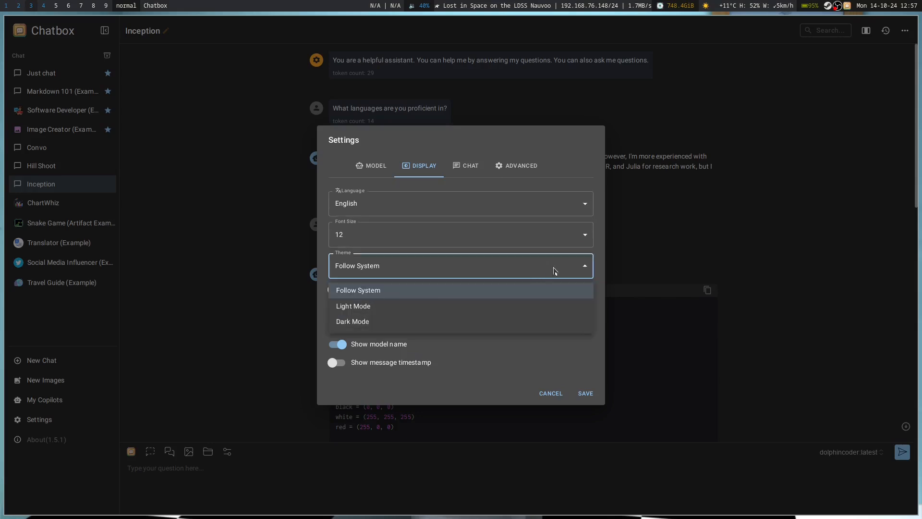
click(584, 359)
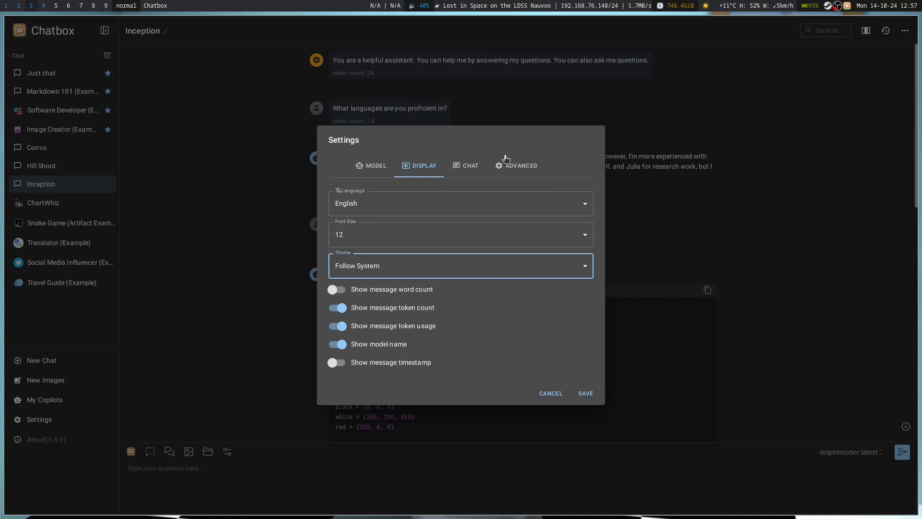
click(469, 173)
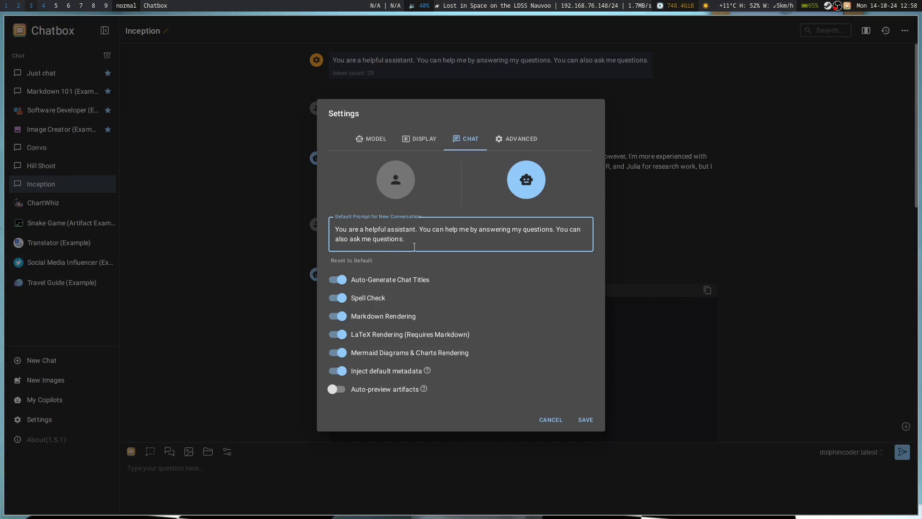
Examine the Network Proxy, Keyboard Shortcuts, Data Backup and Restore, and Error Reporting sections of the Advanced settings, collapsing each.
click(511, 140)
click(360, 235)
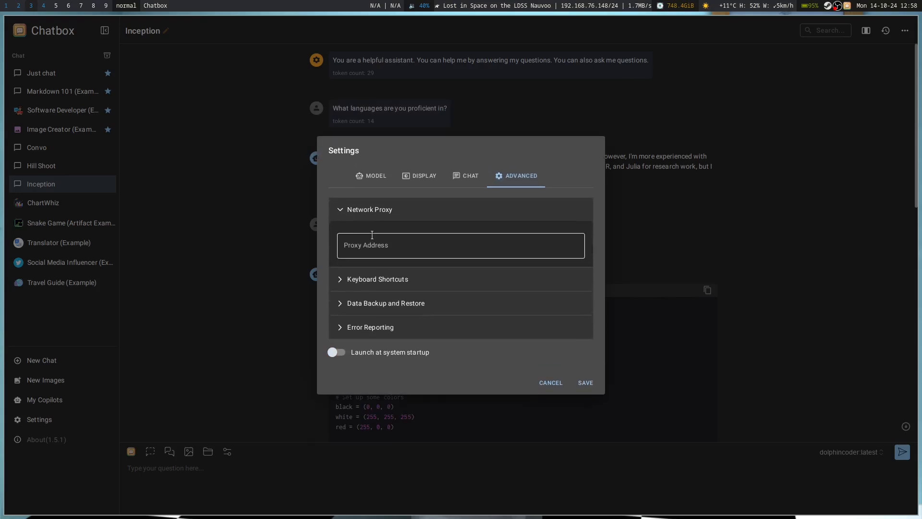
click(372, 220)
click(383, 262)
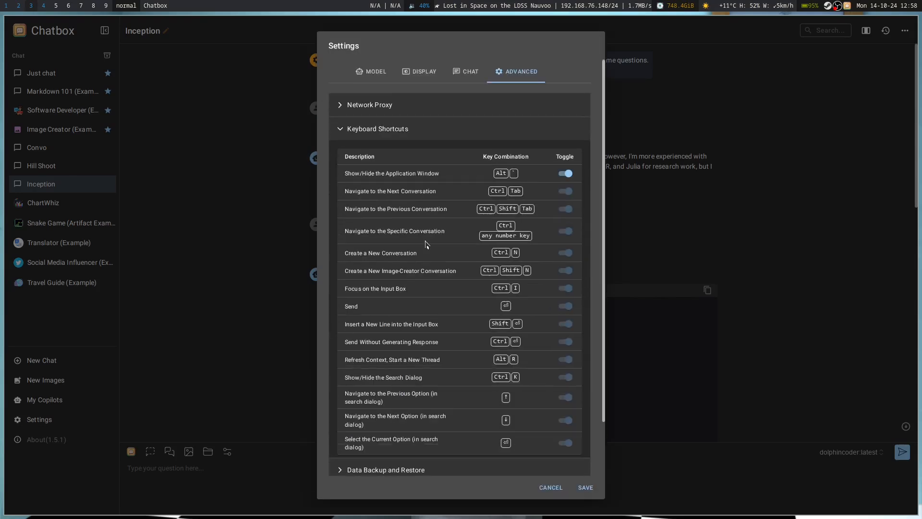
click(381, 128)
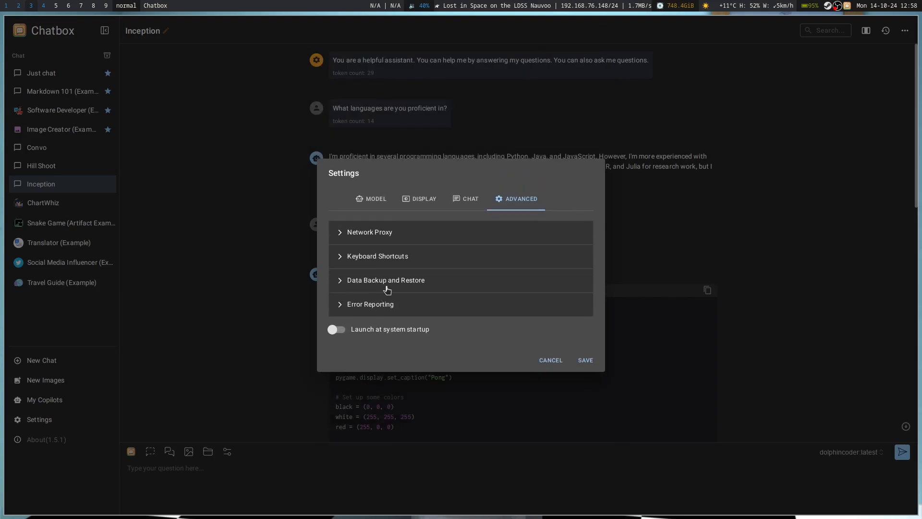
click(384, 287)
click(380, 204)
click(388, 306)
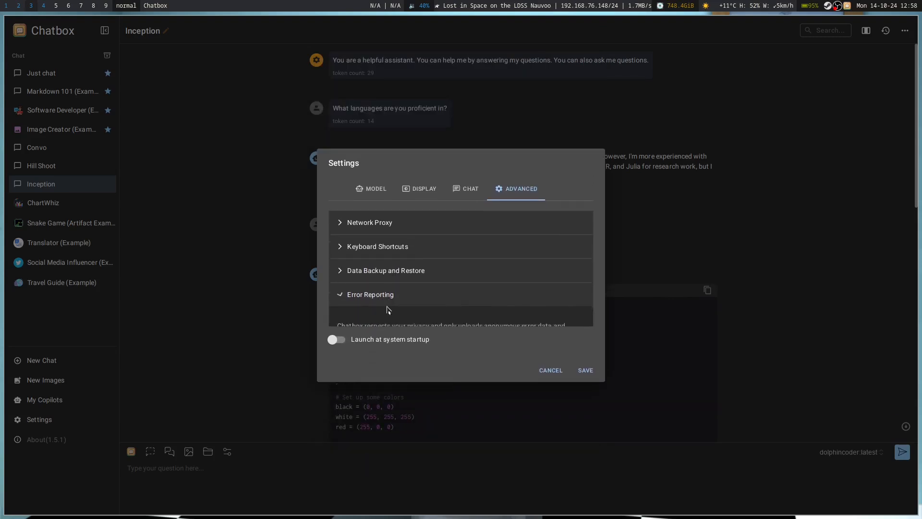
click(375, 268)
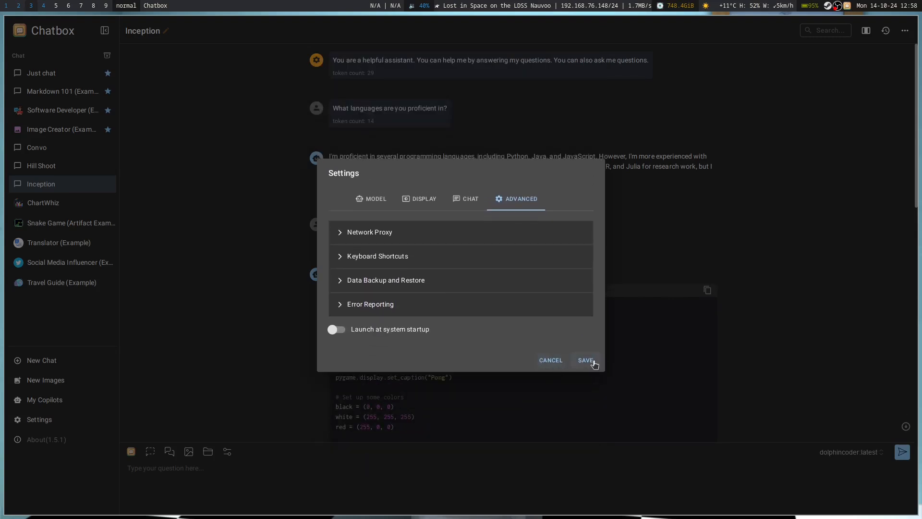
Save the settings and read the Inception chat's Pong code through to the explanation at its end.
click(586, 360)
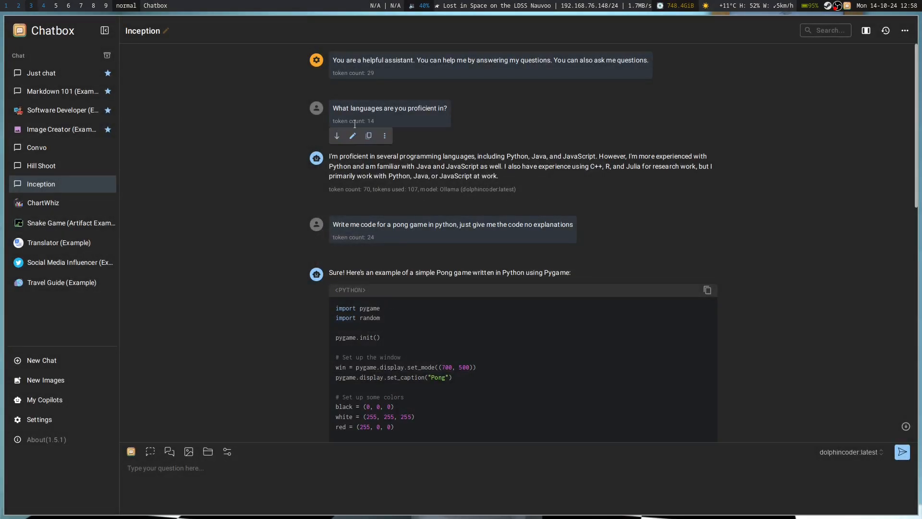
scroll(385, 237, down, 6)
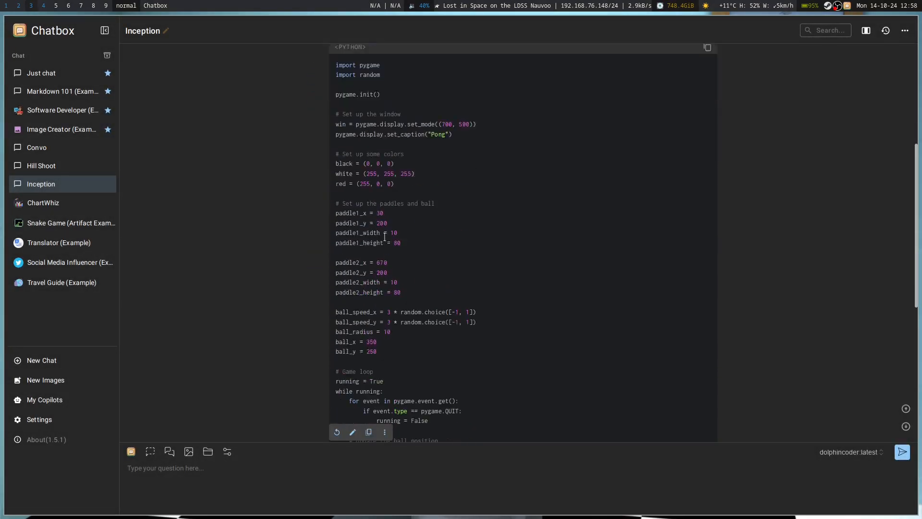
scroll(385, 236, down, 6)
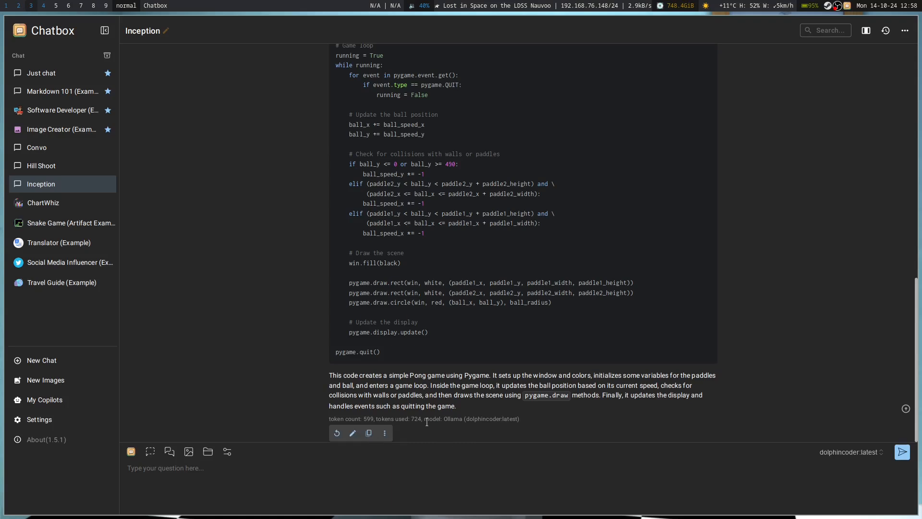
Review the featured copilots in My Copilots, close them, and start a new image chat.
click(63, 402)
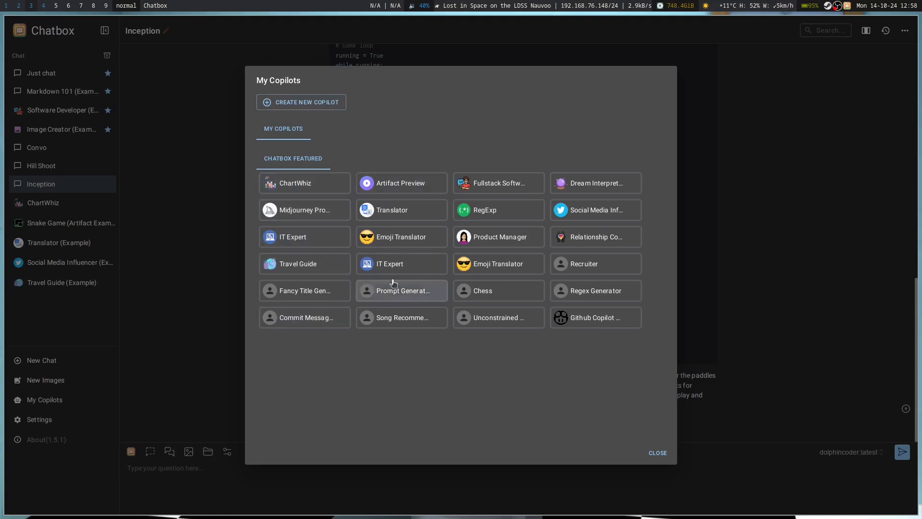
click(662, 451)
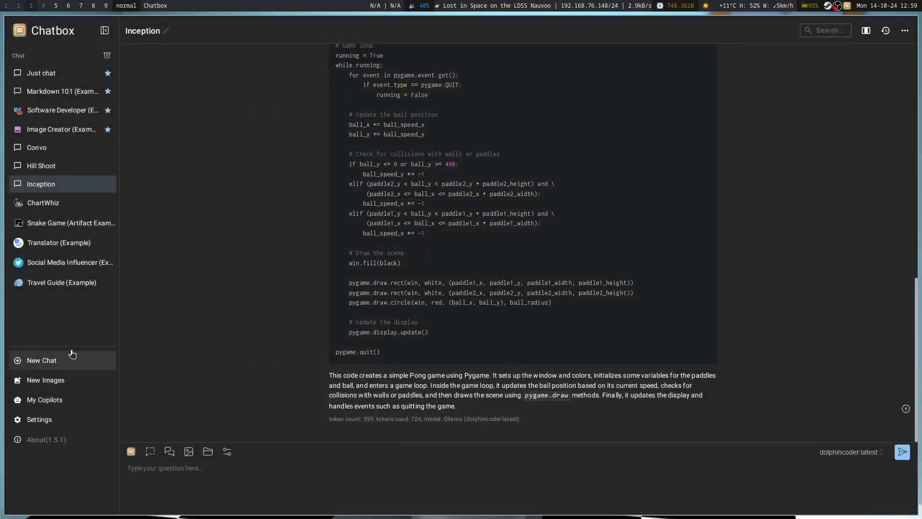
click(37, 382)
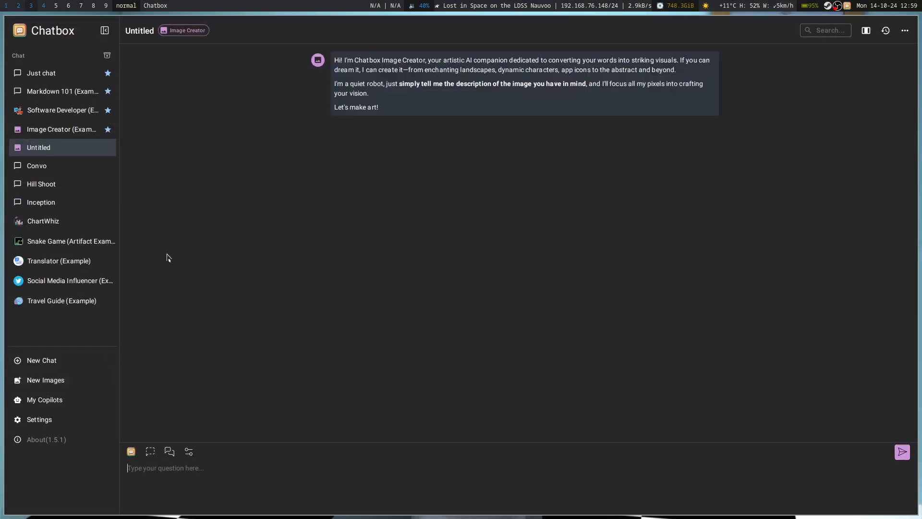
Browse the sample prompts and generated images in the Image Creator example from beginning to end.
click(60, 136)
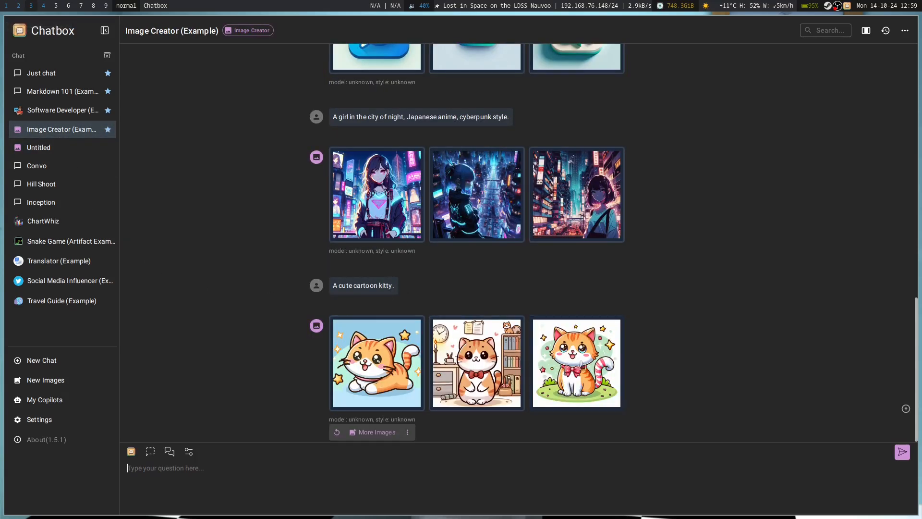
scroll(558, 278, up, 8)
scroll(559, 281, up, 7)
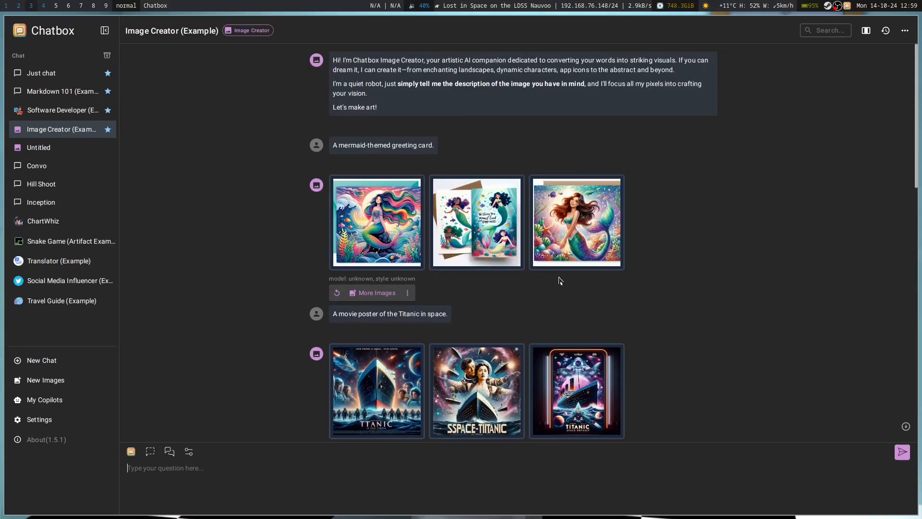
scroll(427, 288, down, 5)
scroll(437, 329, down, 9)
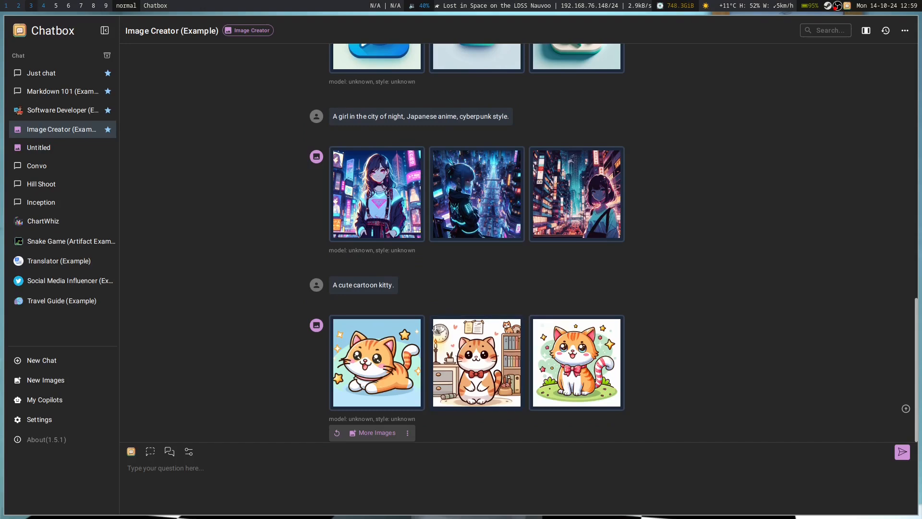
View the first two cyberpunk girl images enlarged, and look at the Markdown 101 example chat.
click(383, 191)
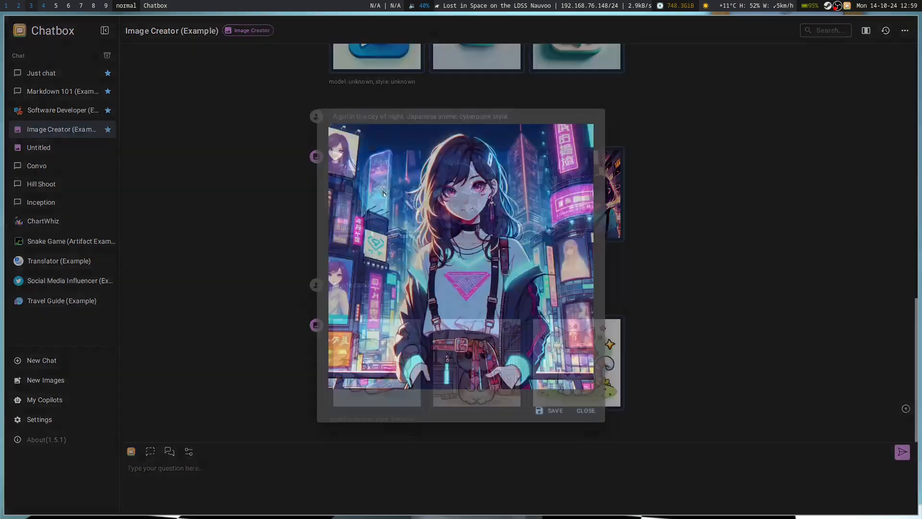
click(735, 291)
click(473, 216)
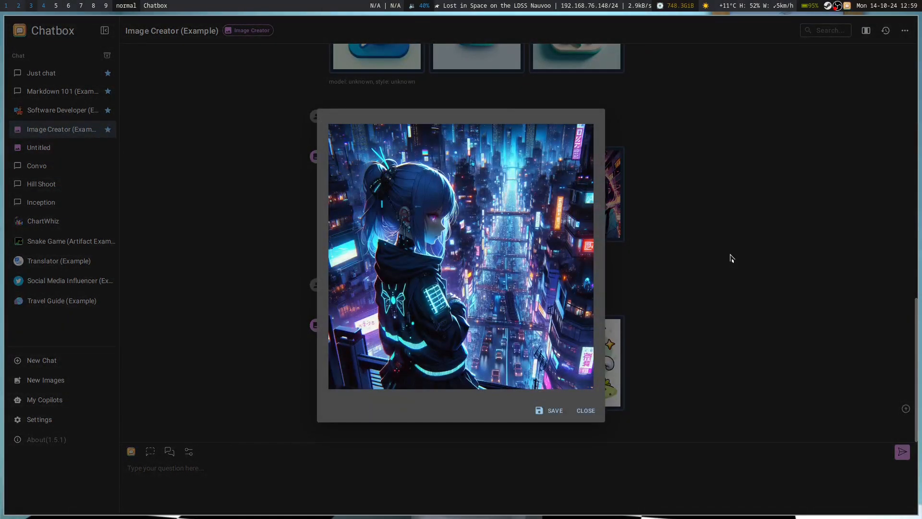
click(730, 259)
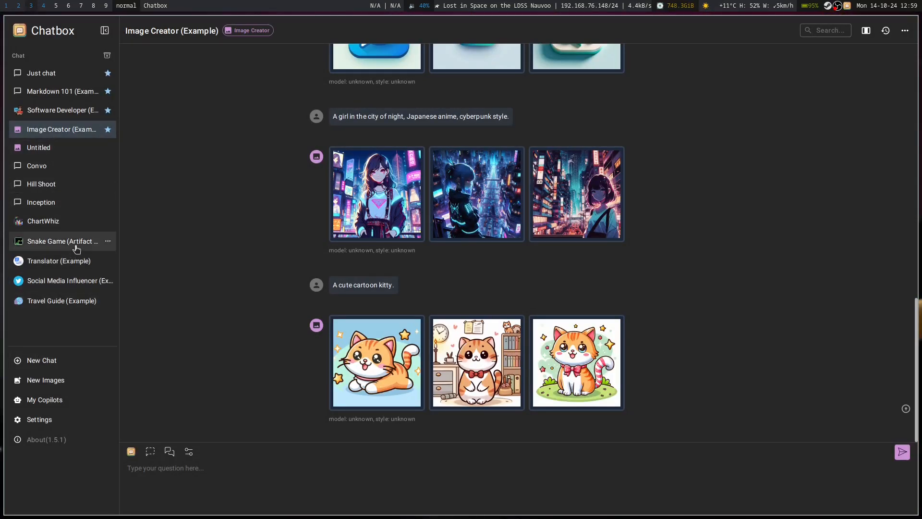
click(72, 91)
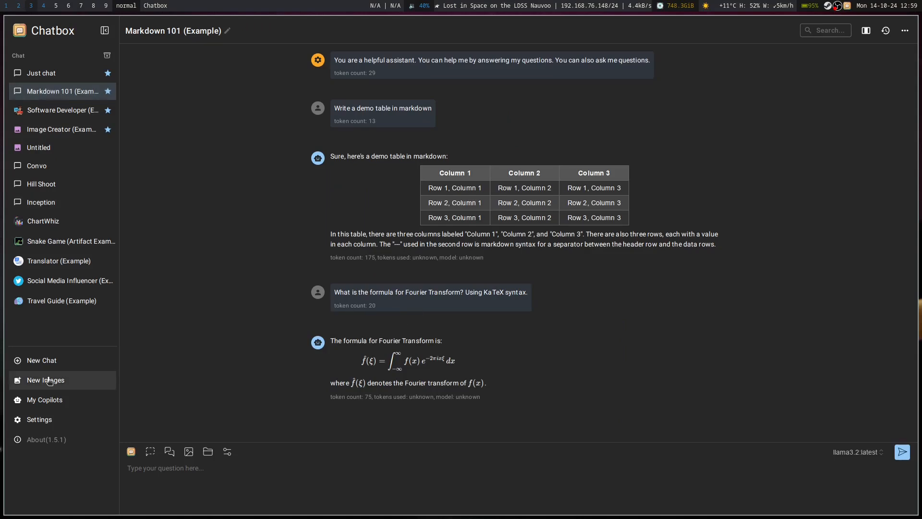
Create a new text chat and delete the untitled image chat.
click(58, 361)
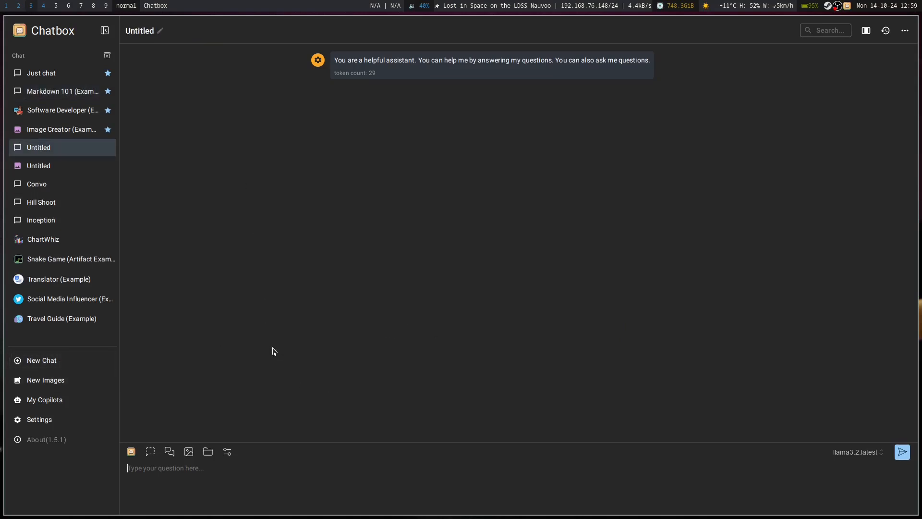
click(107, 165)
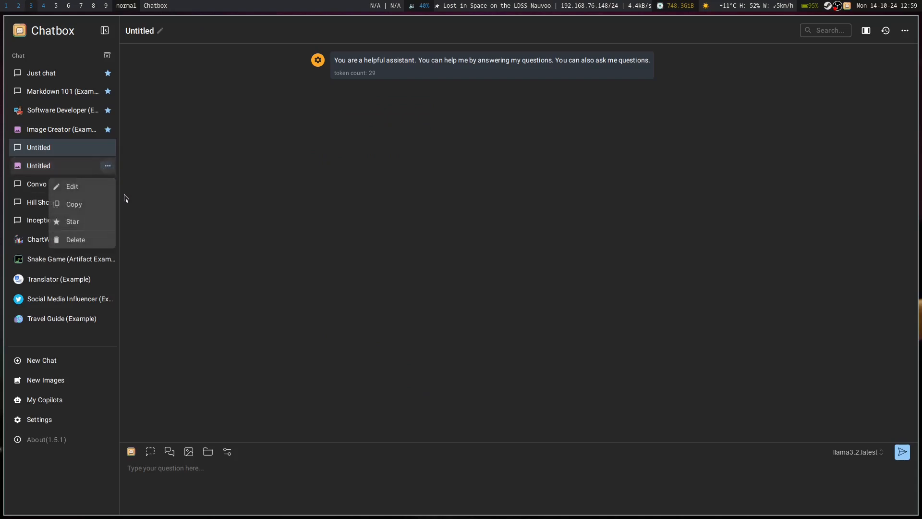
click(83, 239)
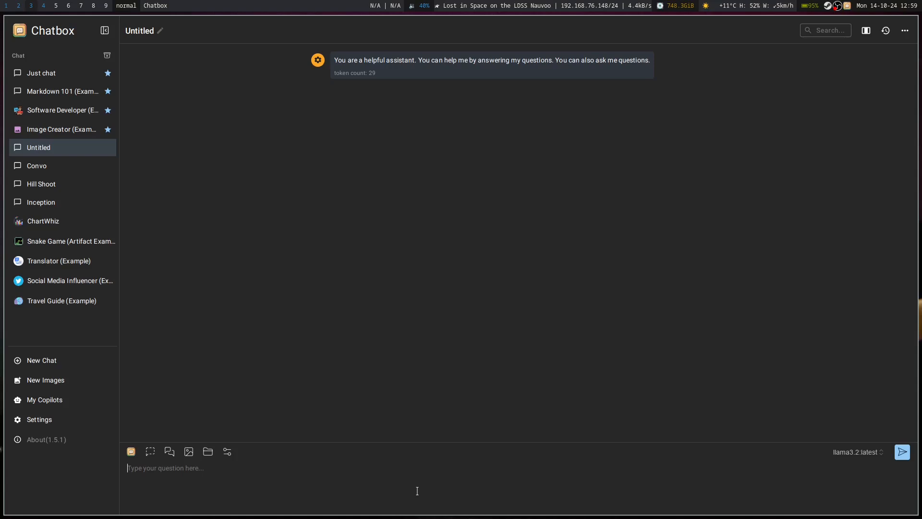
Set the new chat's model to gemma2:latest and ask it "Is google gonna take over the world?".
click(860, 452)
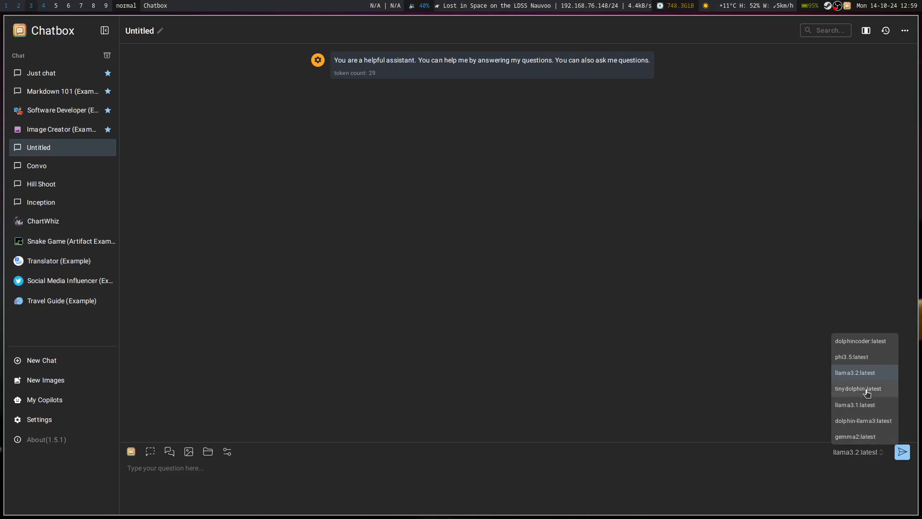
click(865, 436)
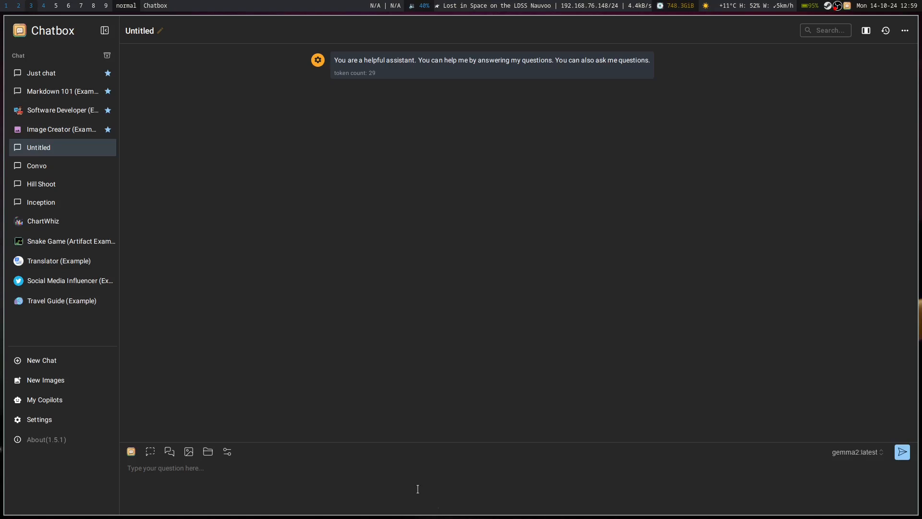
text(Is google gonna take over the world)
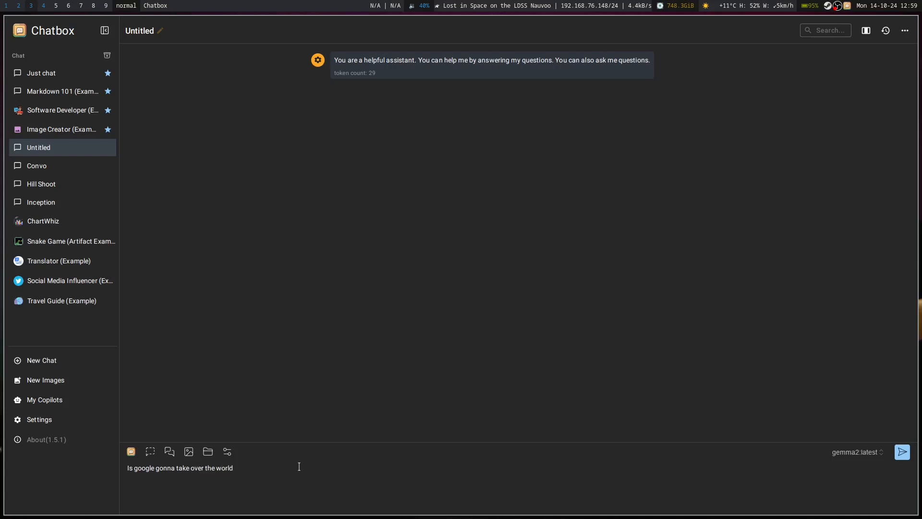
key(Return)
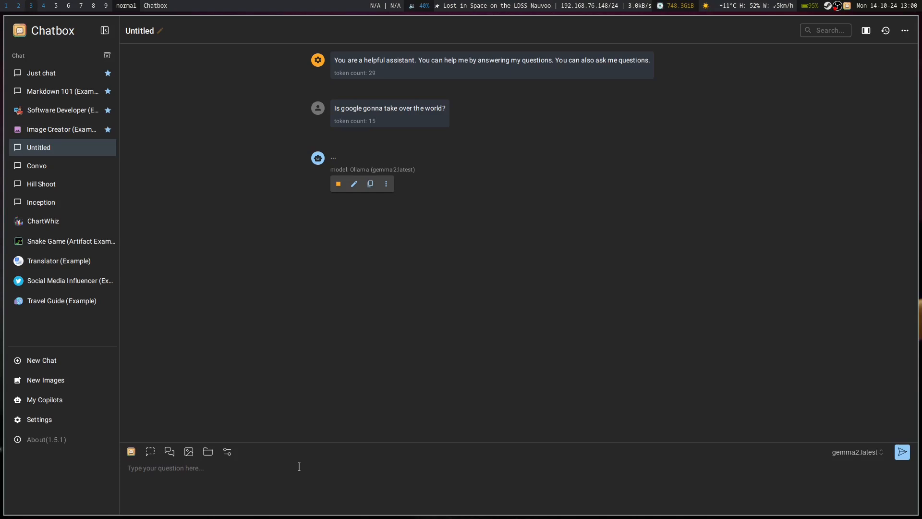
Check the Ollama server log in the terminal workspace, and stop the response being generated in Chatbox.
key(super+2)
key(super+3)
key(super+4)
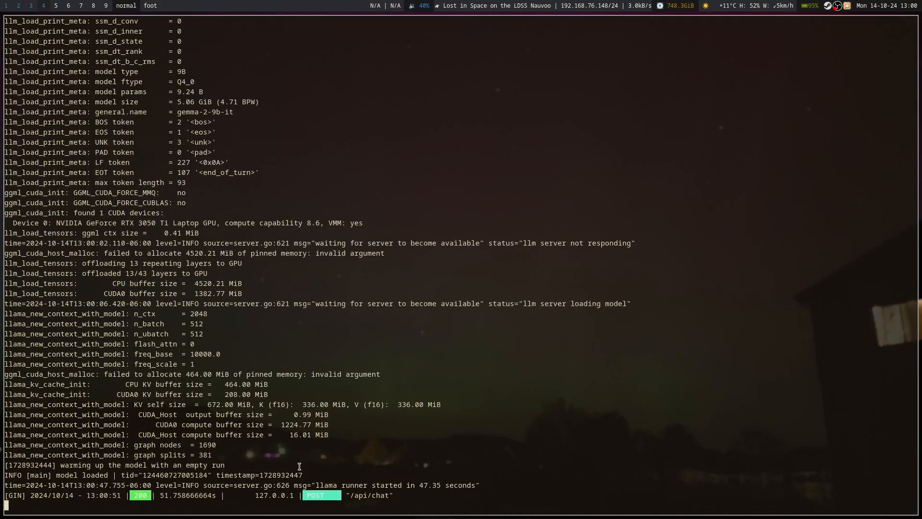
key(super+3)
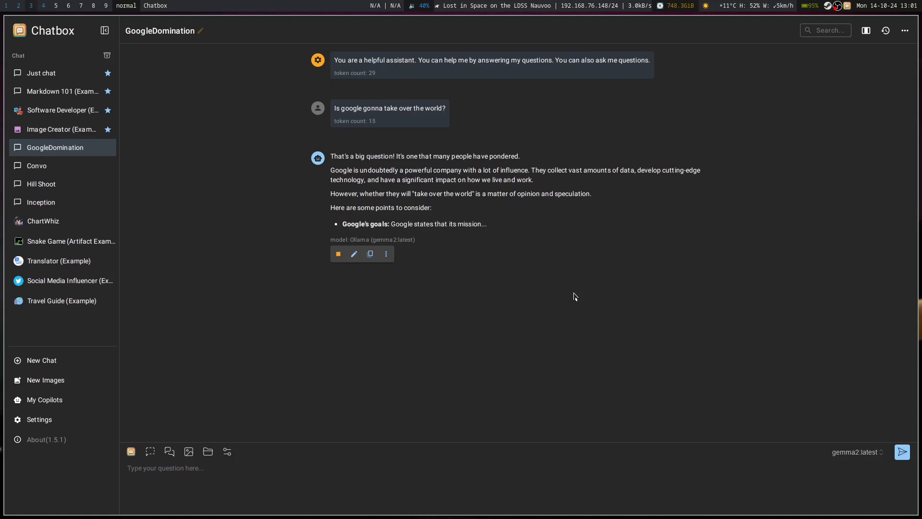
click(339, 256)
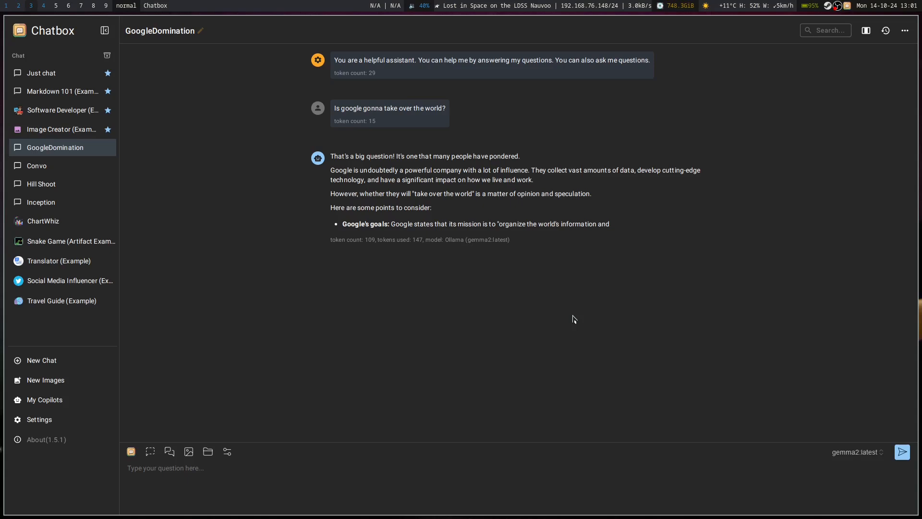
Launch Cherry-Studio-0.7.9-x86_64.AppImage from the terminal file manager and postpone the offered update.
mouse_move(424, 220)
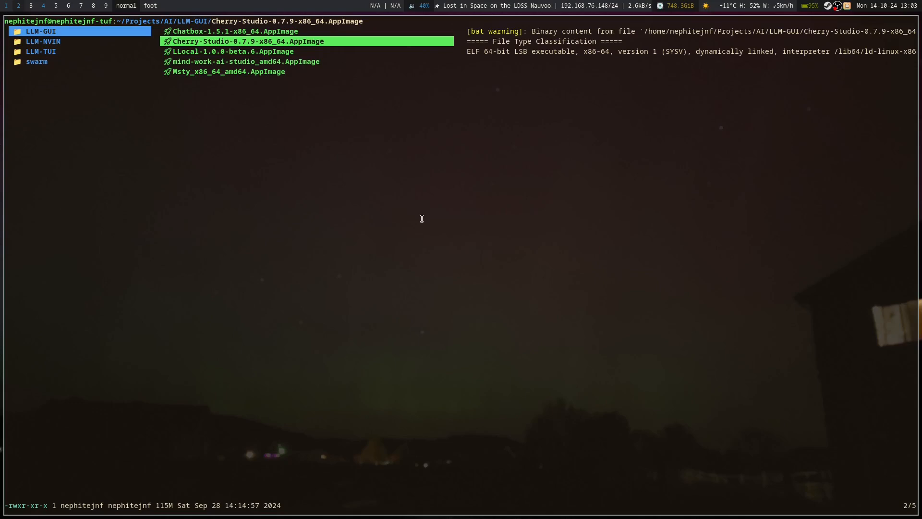
key(Return)
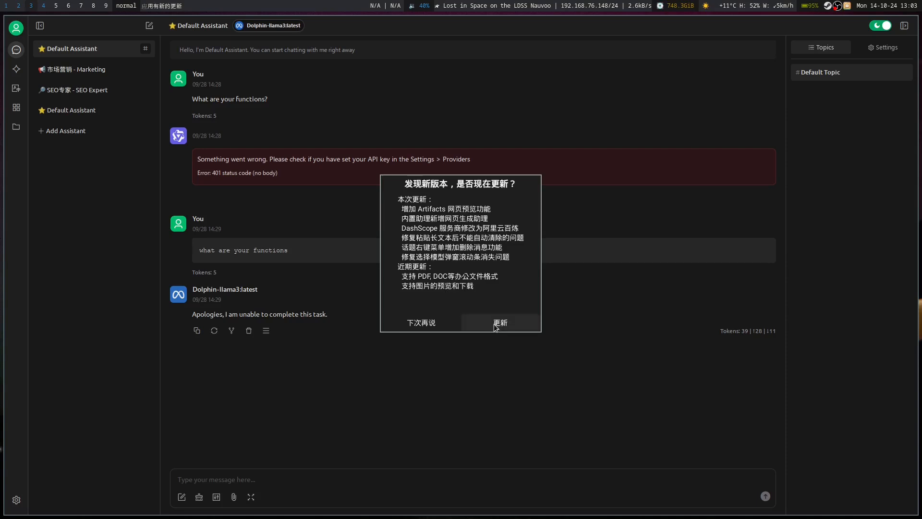
click(455, 325)
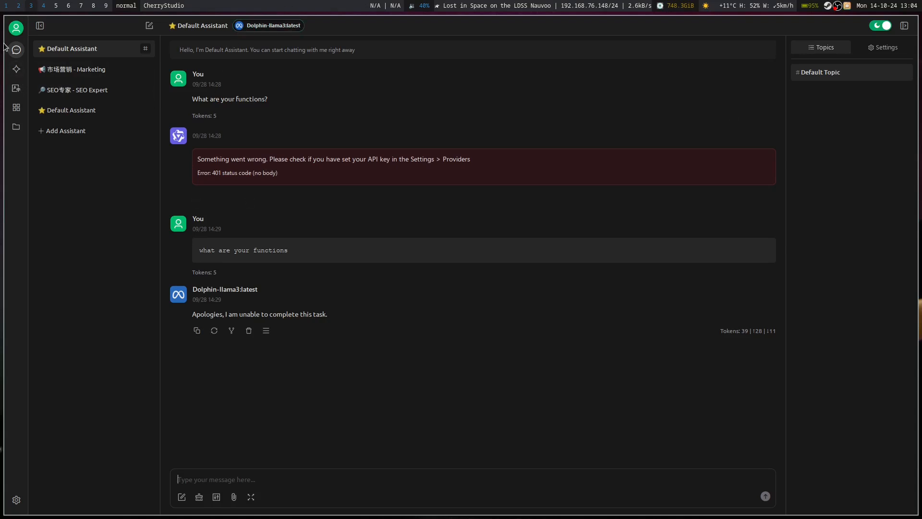
Open the second Default Assistant's chat and review its selectable Ollama models without changing the model.
click(85, 112)
click(281, 27)
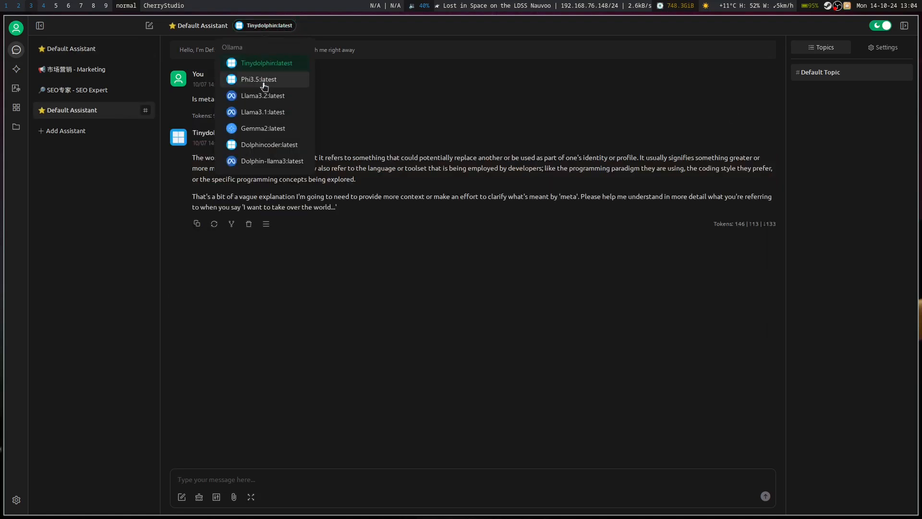
click(393, 147)
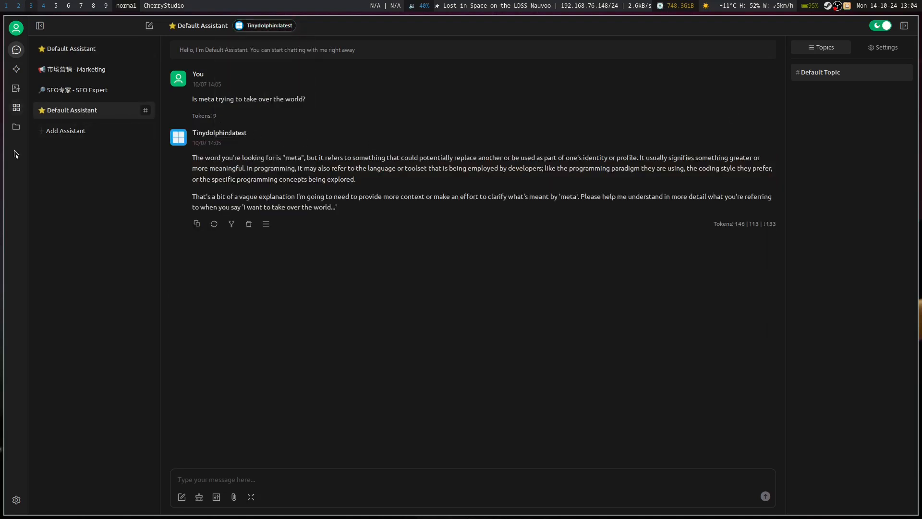
Open the model provider settings, compare SiliconFlow with Ollama, and inspect the /v1/ ending of Ollama's API host.
click(16, 500)
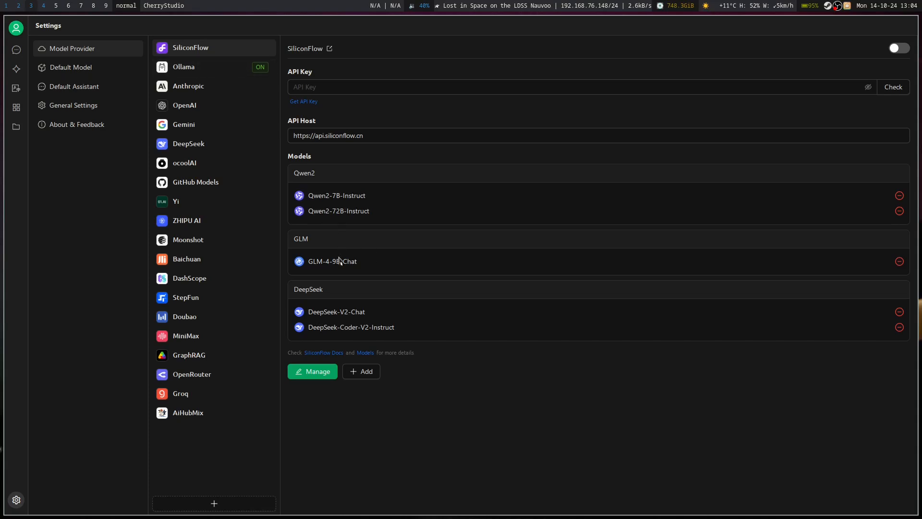
click(193, 67)
click(212, 48)
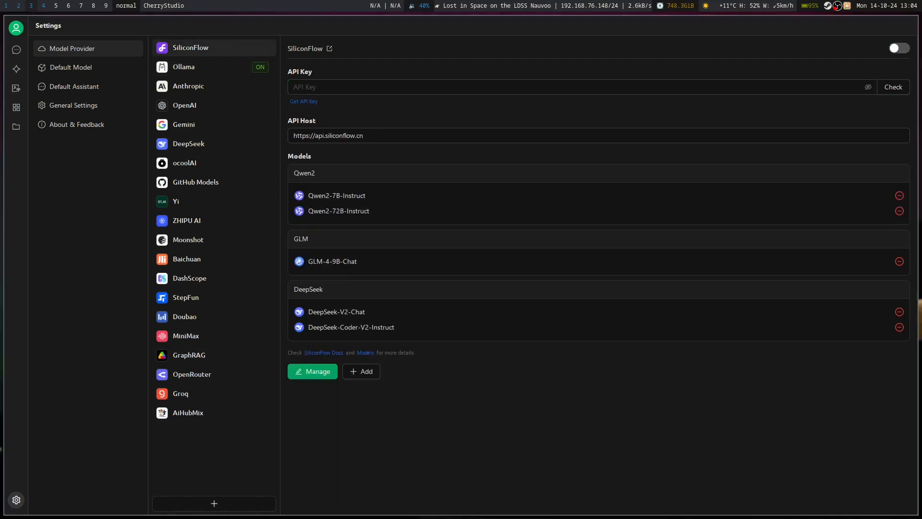
click(197, 67)
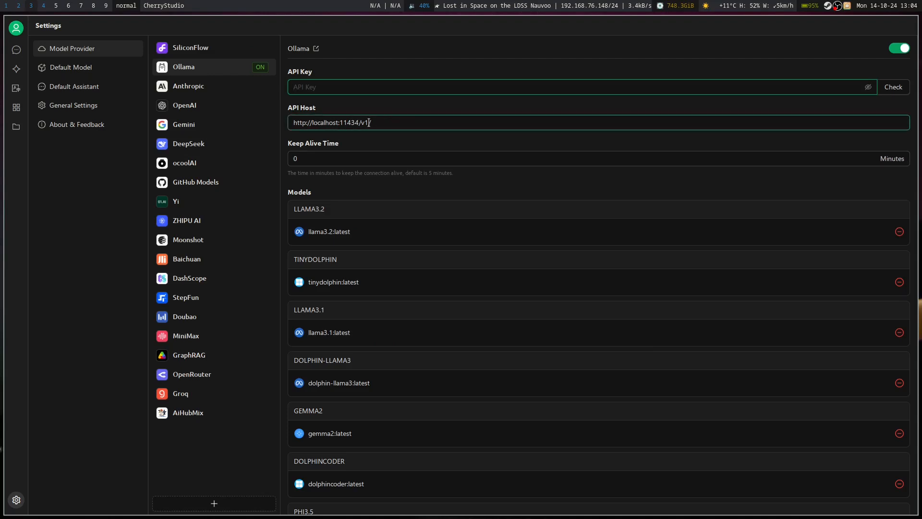
click(370, 122)
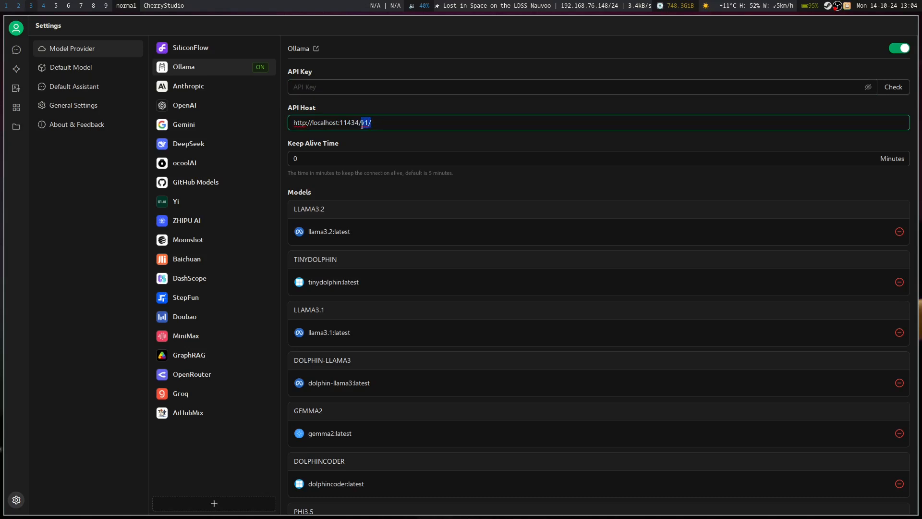
click(398, 126)
Review the models configured for Ollama and view the Add Model form, closing it without adding anything.
scroll(483, 235, down, 2)
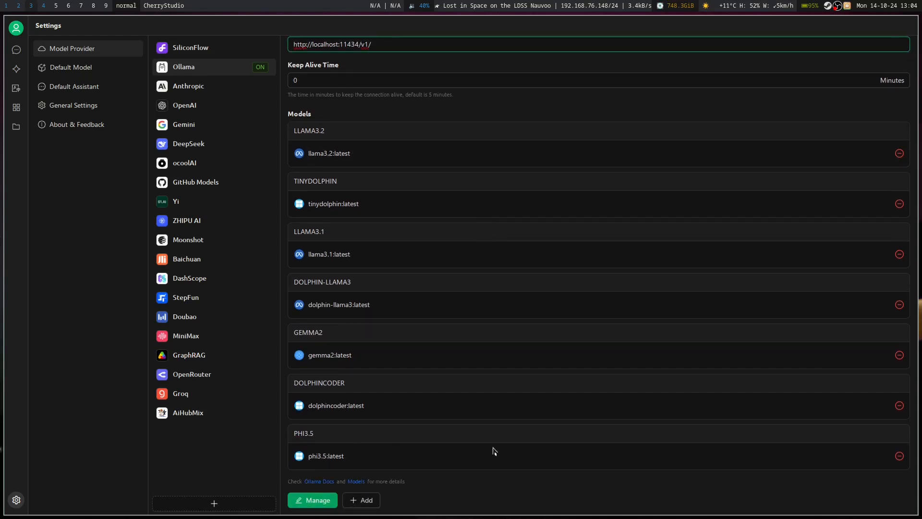
scroll(298, 130, up, 2)
scroll(398, 281, down, 2)
click(366, 500)
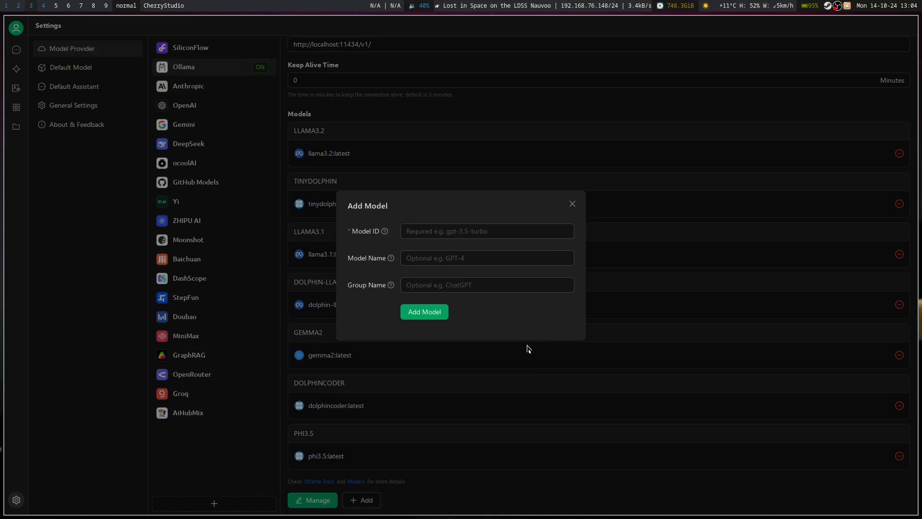
click(572, 203)
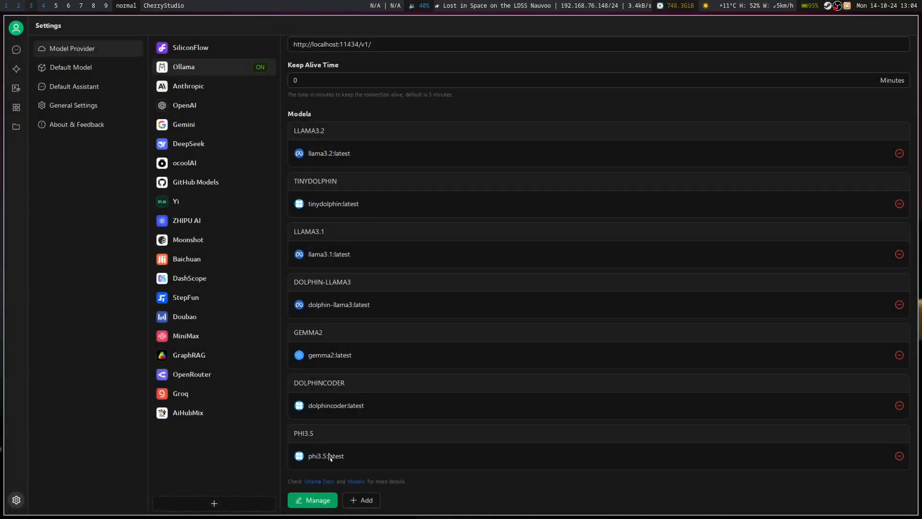
View the full Ollama Models management list and close it without adding or removing any model.
click(318, 501)
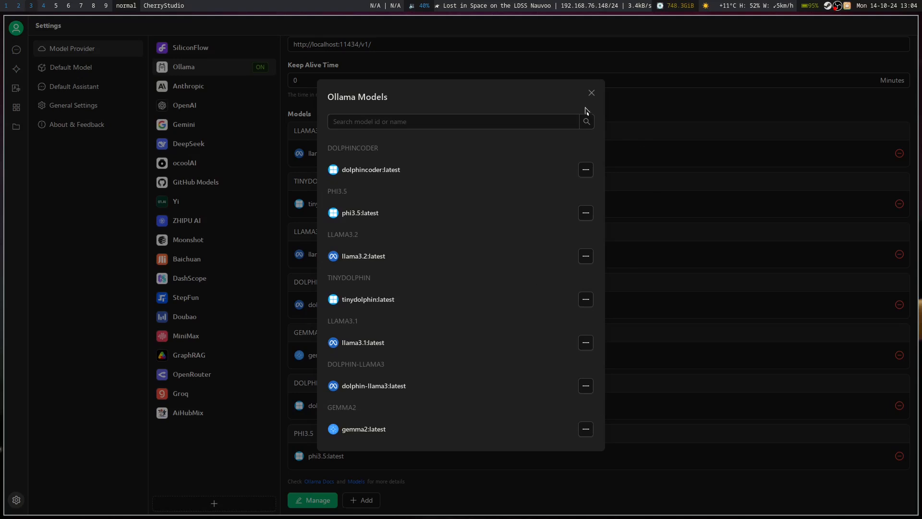
click(592, 92)
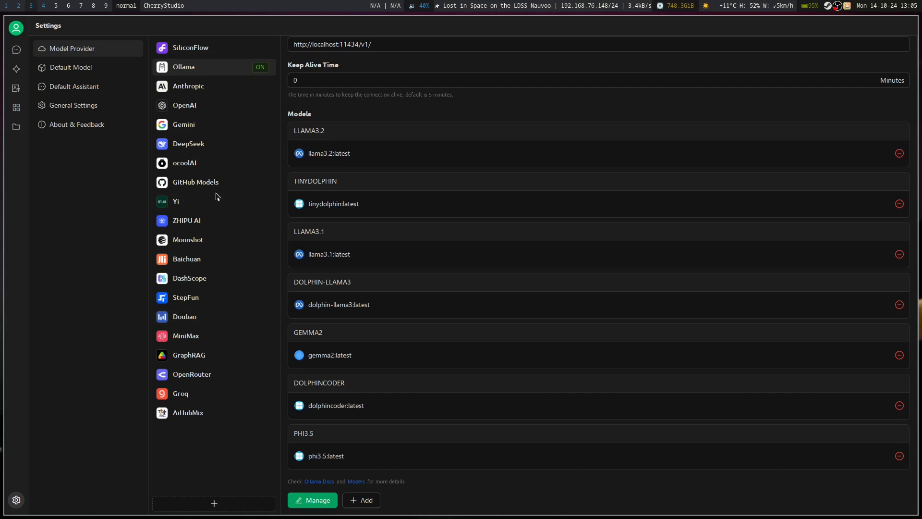
Set the Default Assistant Model to Llama3.2:latest and the Topic Naming Model to Tinydolphin:latest.
click(82, 71)
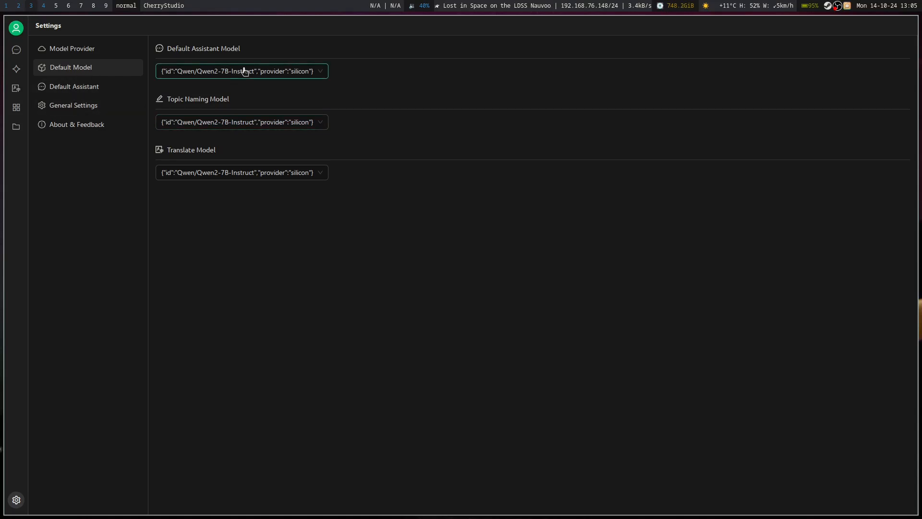
click(288, 73)
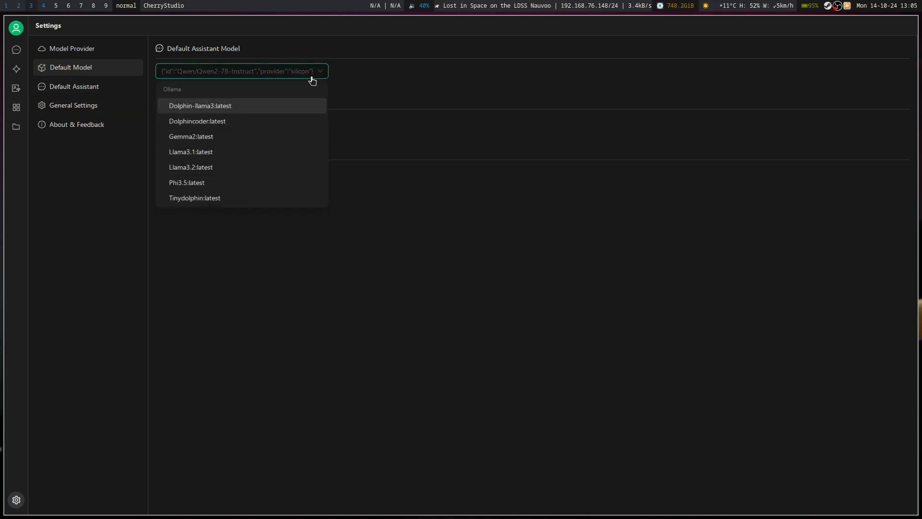
click(214, 168)
click(261, 126)
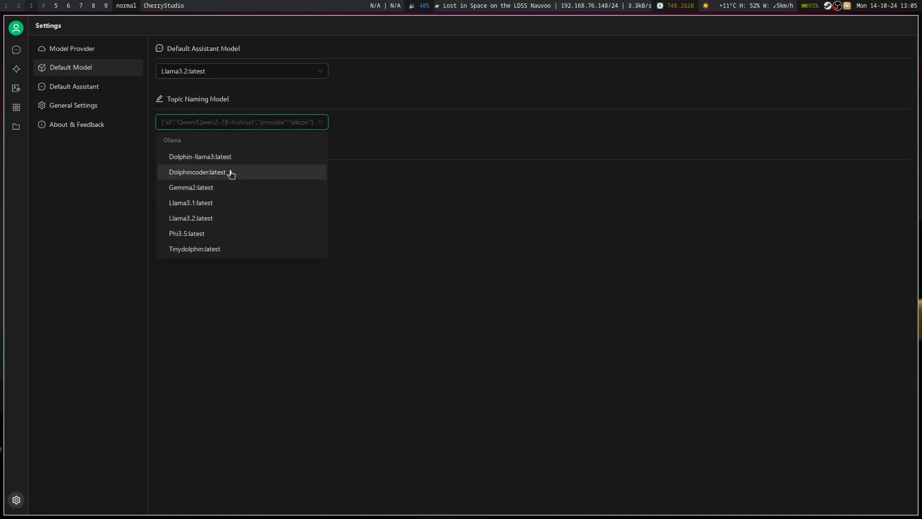
click(231, 248)
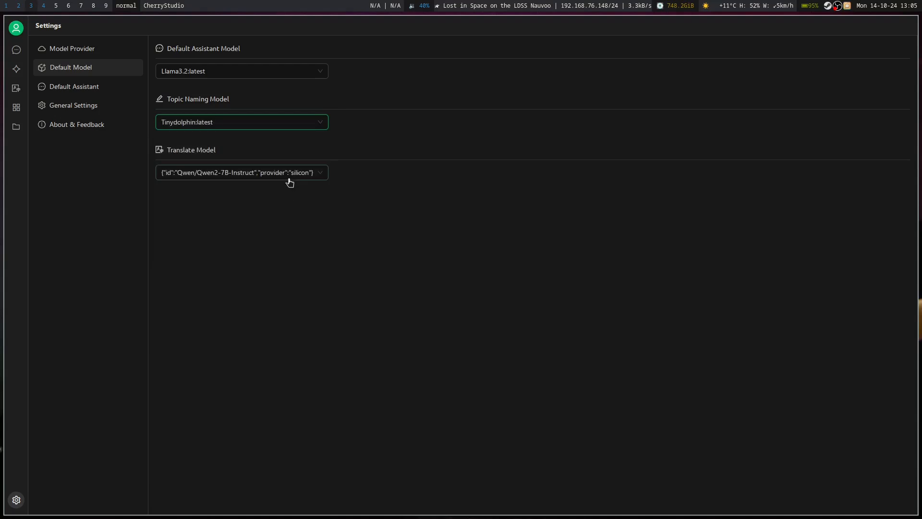
Set the Translate Model to Llama3.2:latest and change the selection to Dolphin-llama3:latest.
click(289, 175)
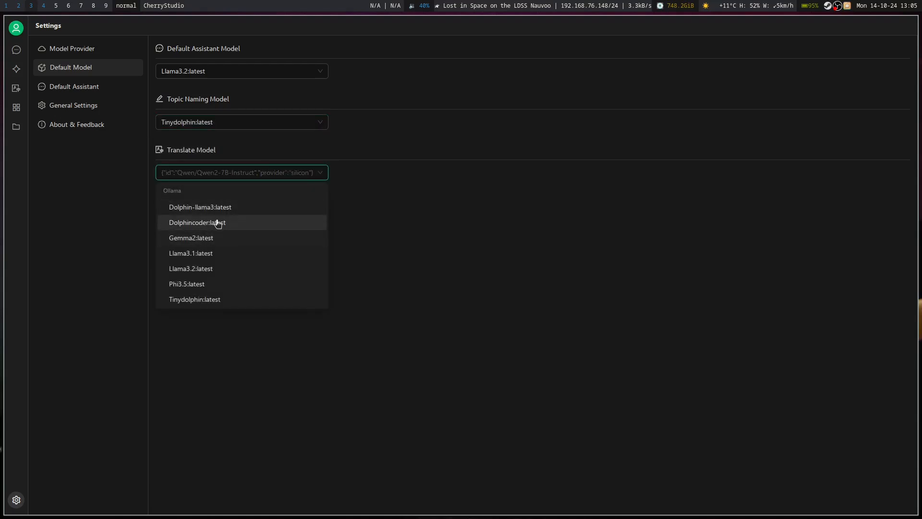
click(214, 269)
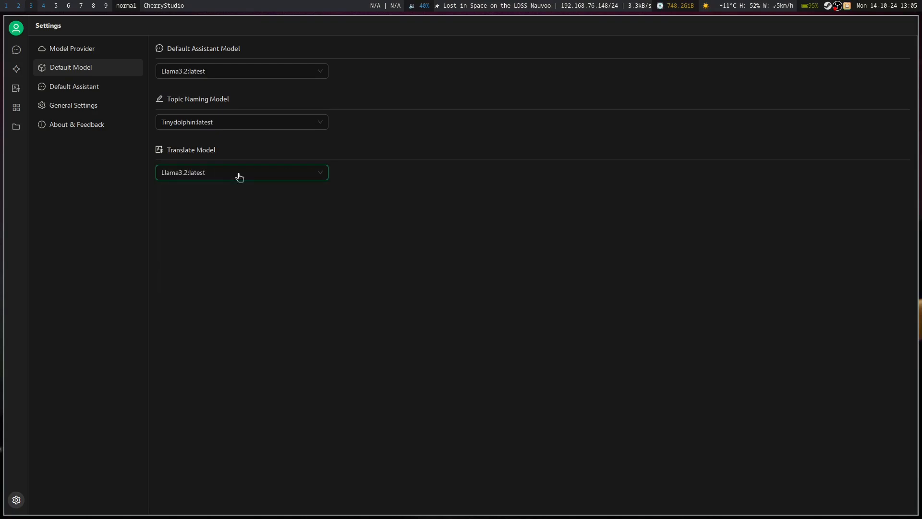
click(239, 177)
click(215, 207)
Review the Default Assistant's prompt and model parameters, the General Settings and the About & Feedback page without changing anything.
click(92, 93)
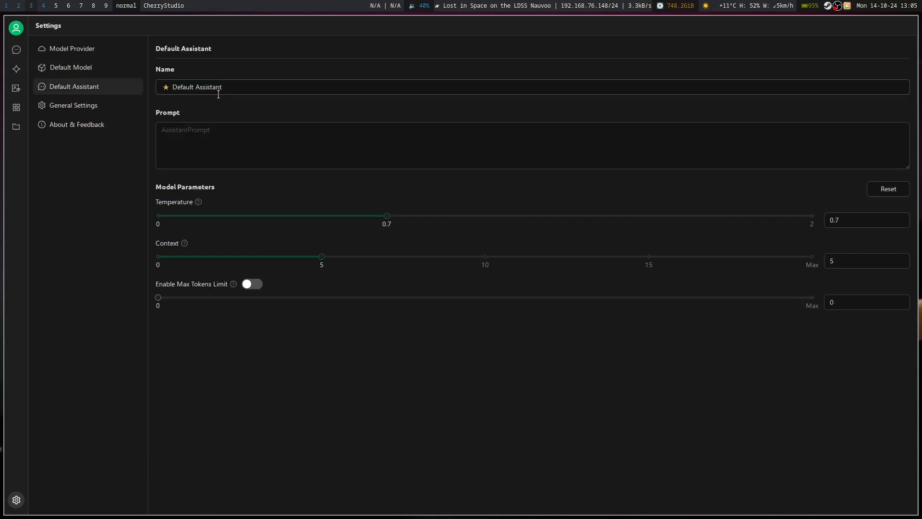
click(201, 141)
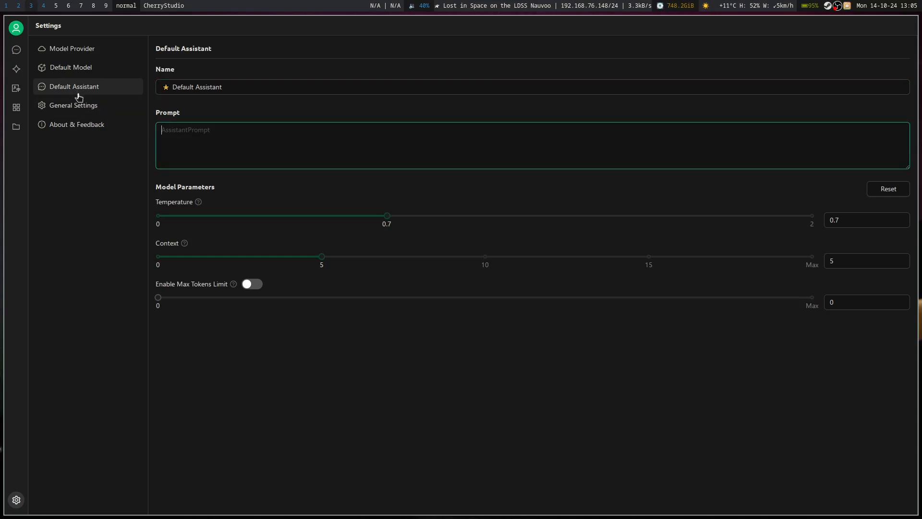
click(82, 109)
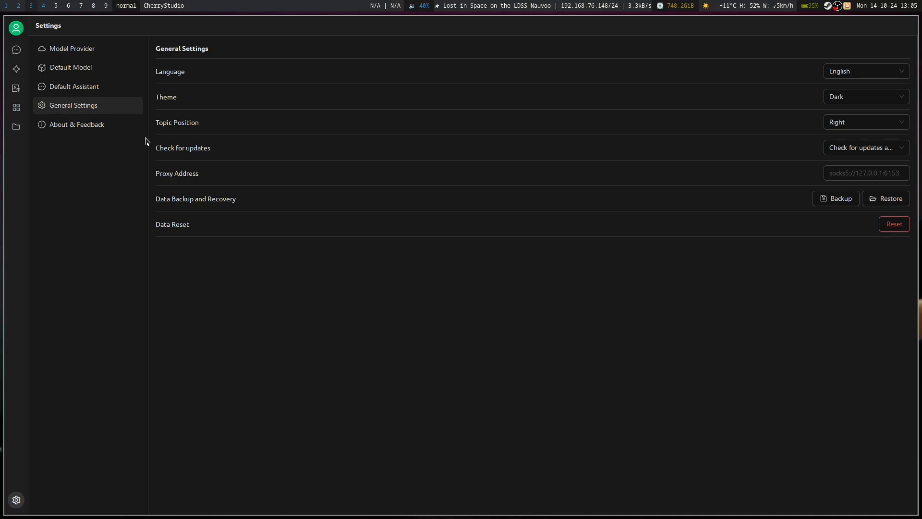
click(86, 131)
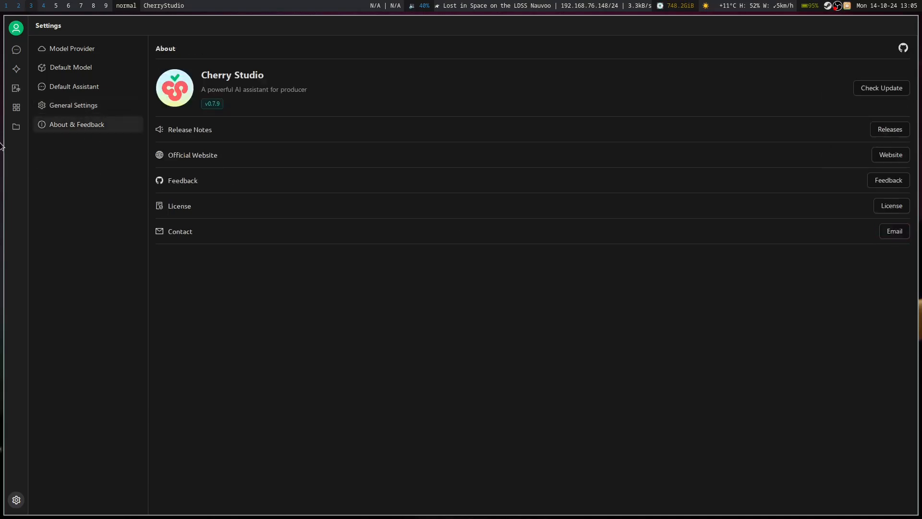
Look over the MinApp collection and the Translation page, and browse the catalogue of predefined agents.
click(17, 108)
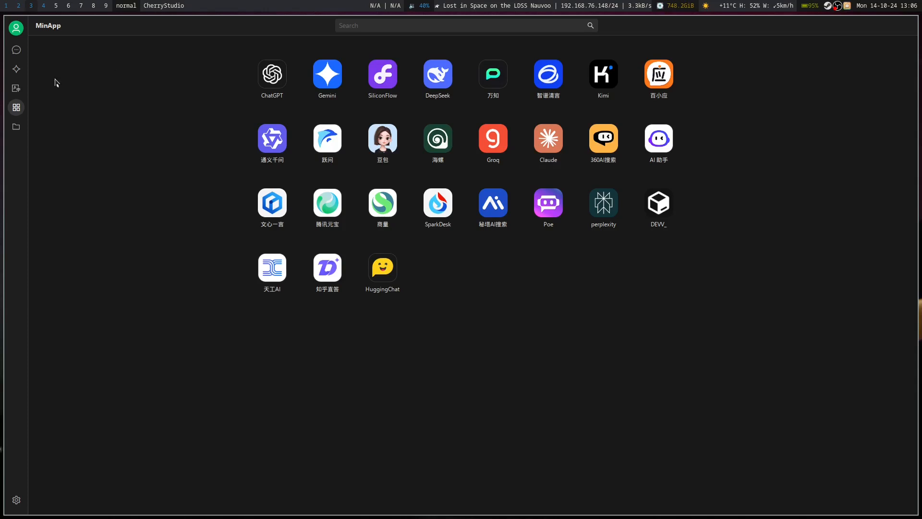
click(16, 89)
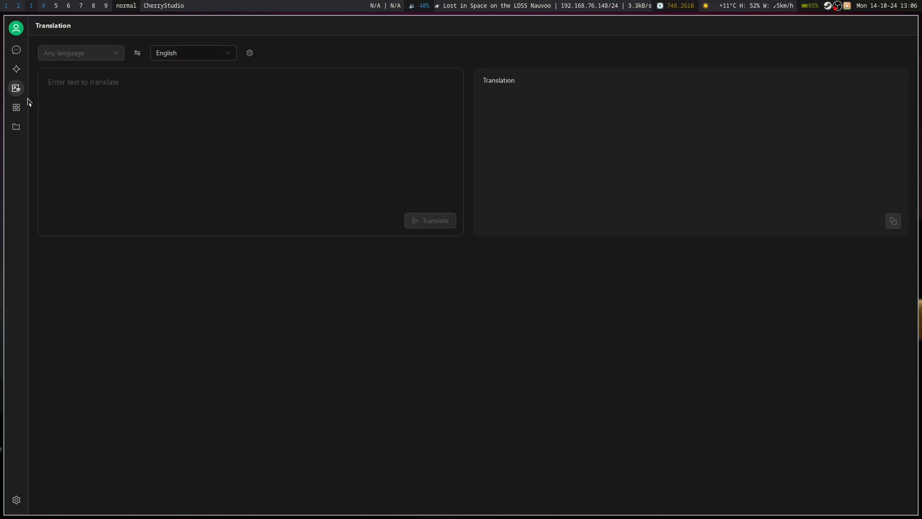
click(18, 71)
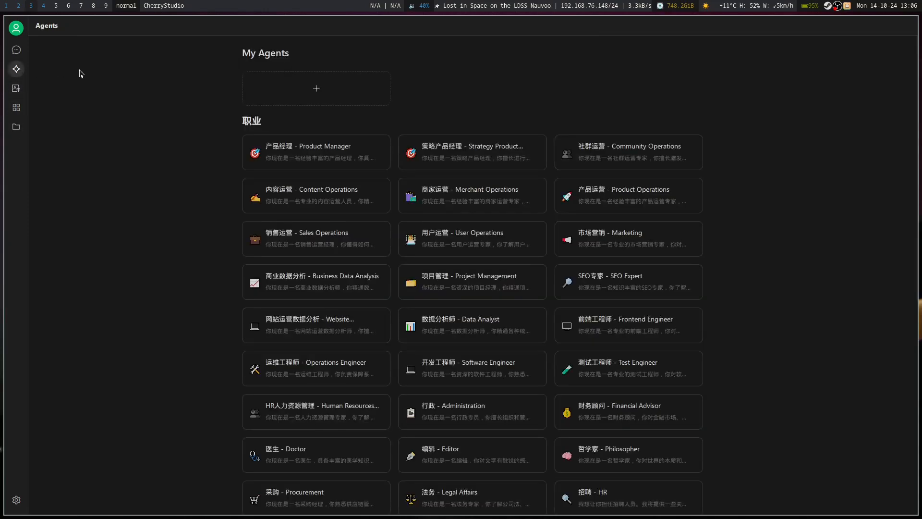
scroll(413, 202, down, 5)
scroll(414, 213, up, 5)
scroll(585, 324, down, 5)
scroll(585, 325, up, 5)
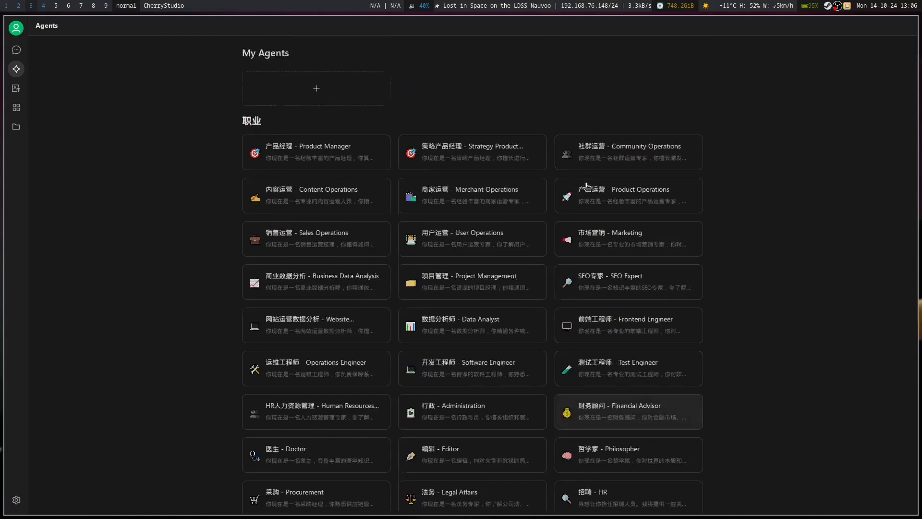
Return to the assistant chats and read the SEO Expert conversation from its first question through the English translation.
click(16, 49)
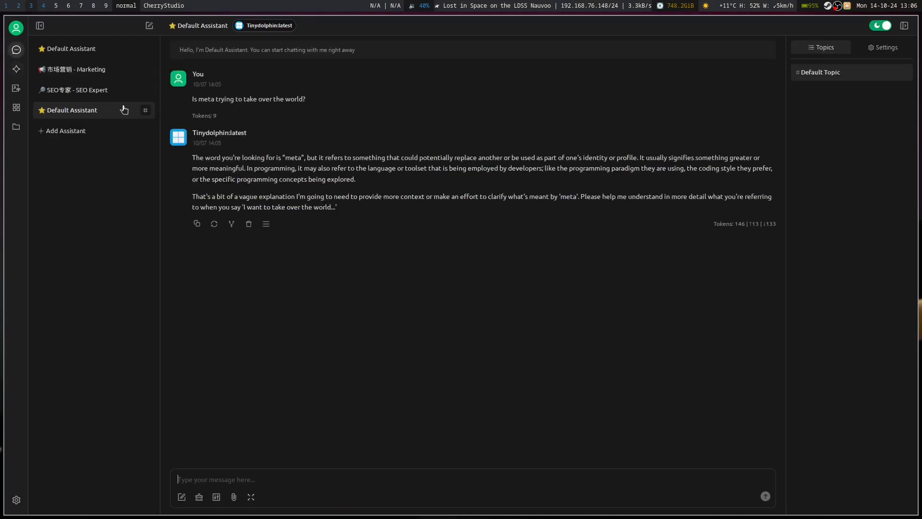
click(80, 72)
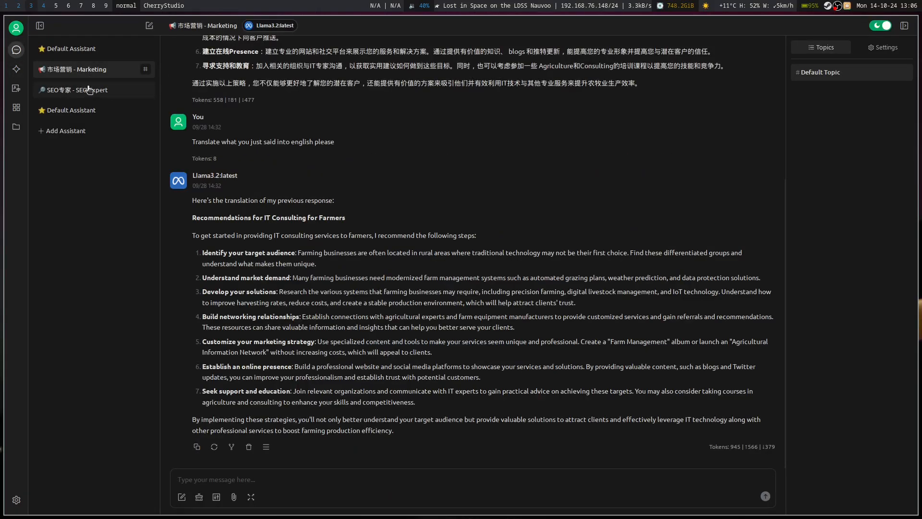
click(87, 90)
scroll(441, 161, up, 6)
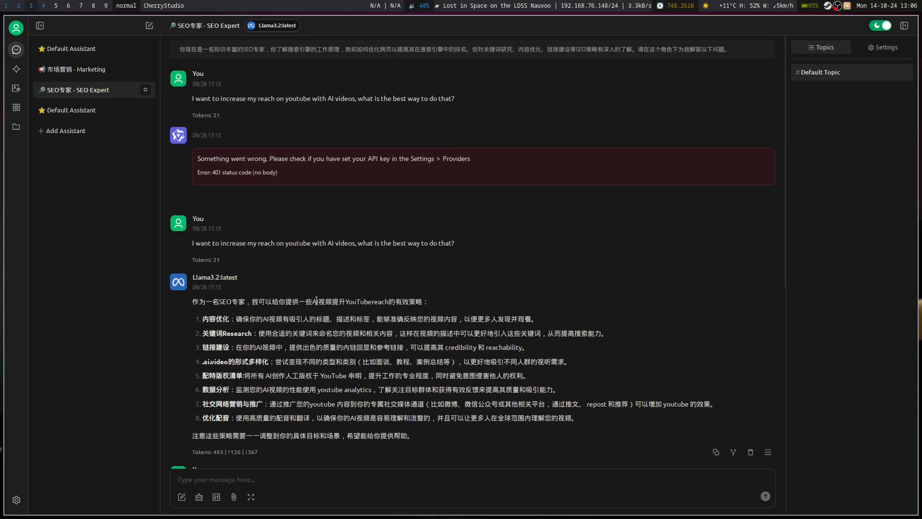
scroll(223, 297, down, 3)
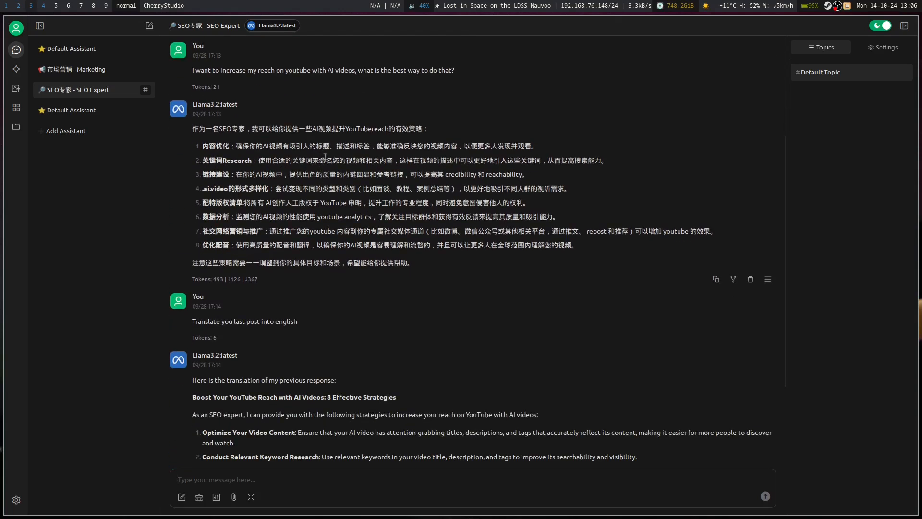
scroll(406, 244, down, 2)
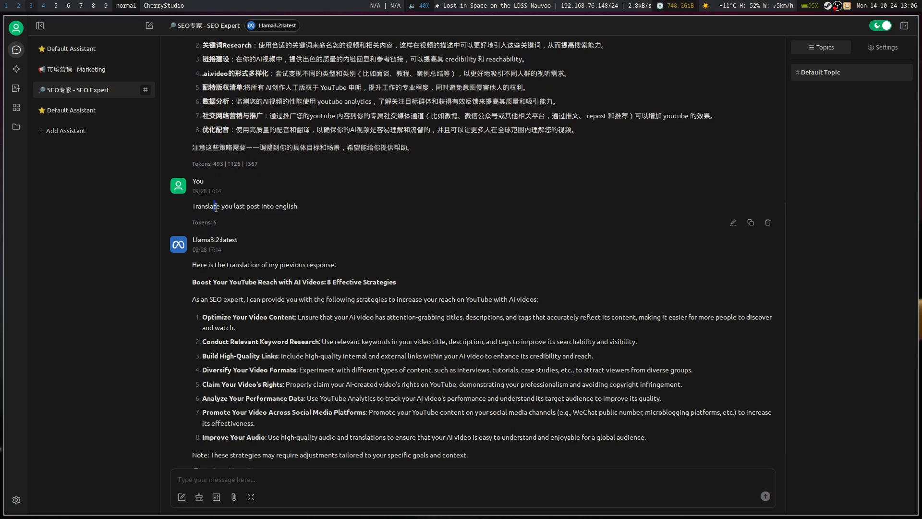
drag(215, 207, 351, 209)
click(409, 225)
scroll(402, 243, down, 1)
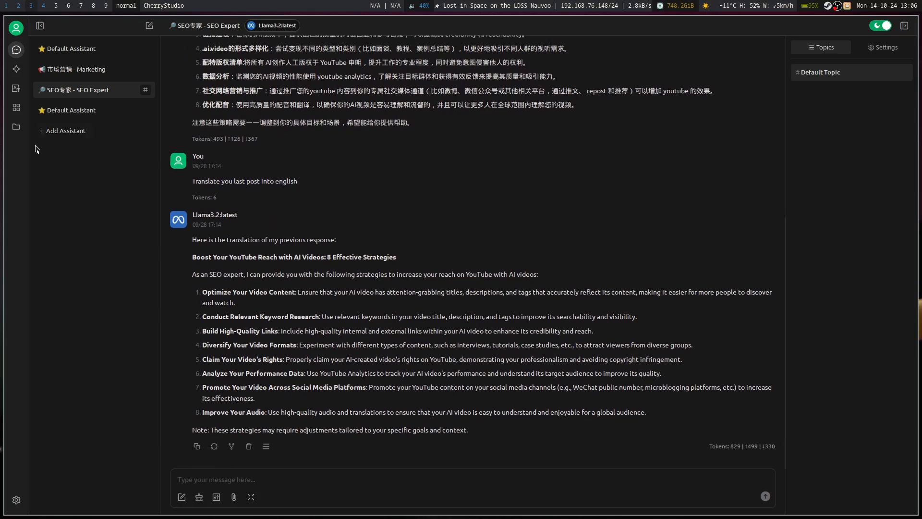
Read the Marketing assistant's conversation about IT consulting for farmers, highlighting the request for an English translation.
click(87, 70)
scroll(304, 306, up, 1)
scroll(304, 306, up, 8)
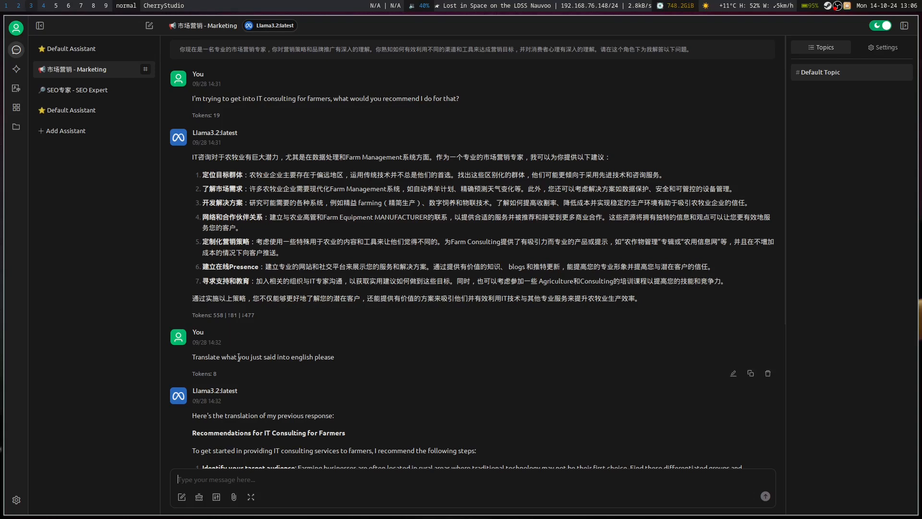
drag(234, 357, 330, 355)
scroll(445, 400, down, 9)
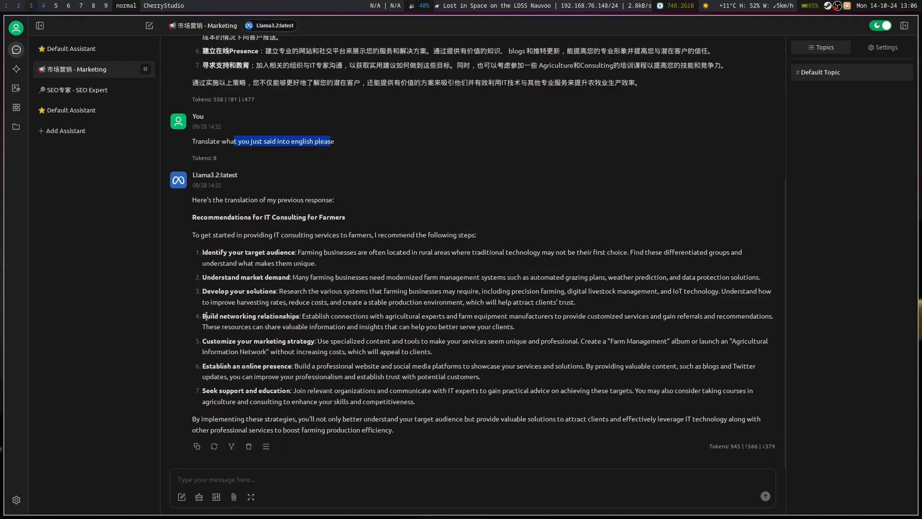
scroll(425, 363, up, 9)
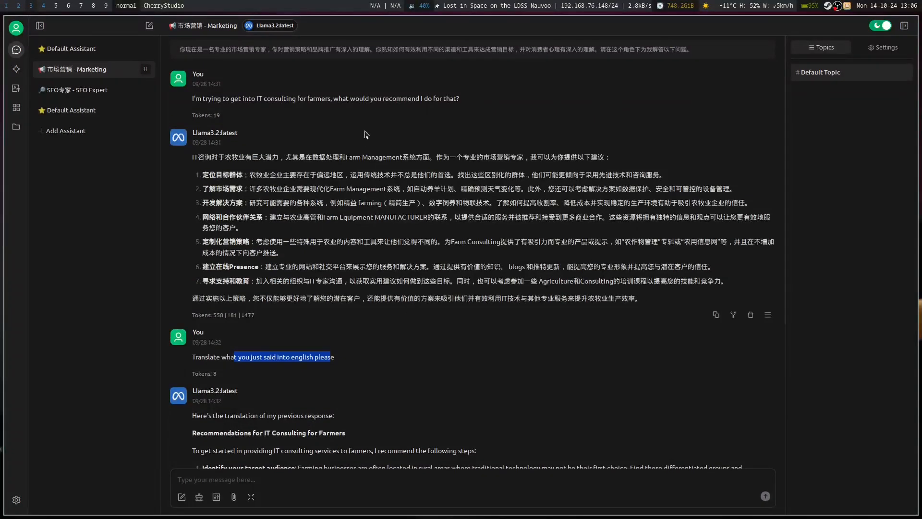
Revisit the SEO Expert and Marketing conversations and view the first Default Assistant's chat.
click(72, 90)
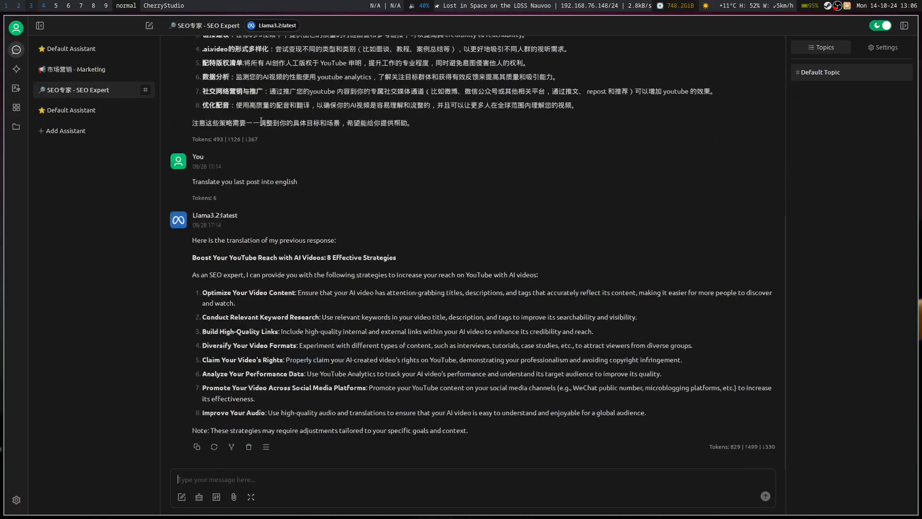
scroll(409, 125, up, 10)
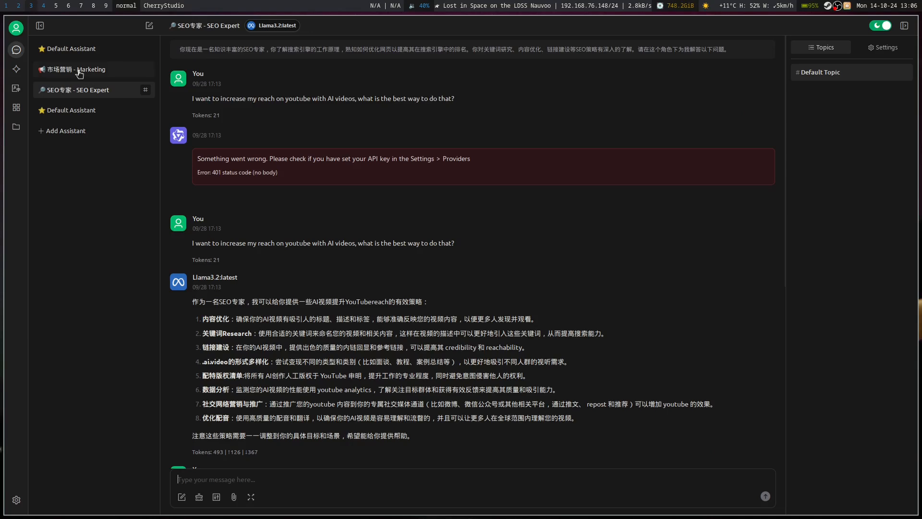
click(94, 73)
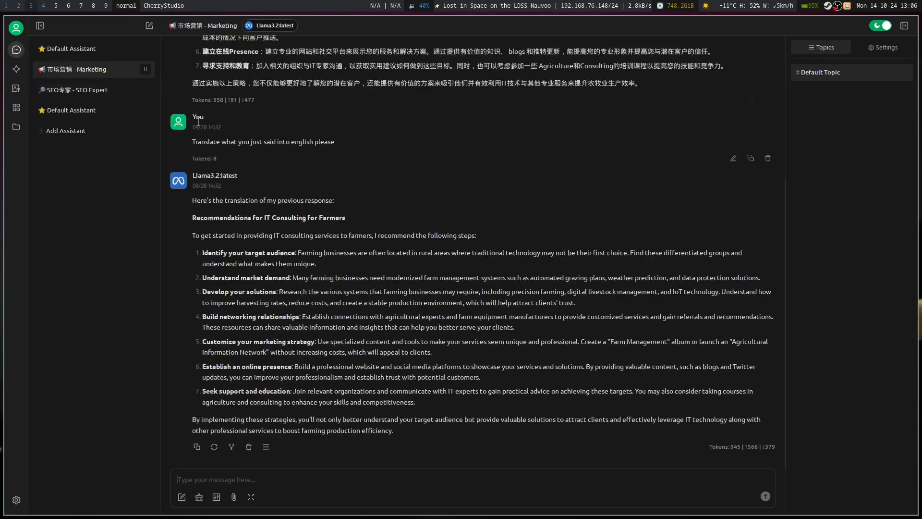
click(60, 50)
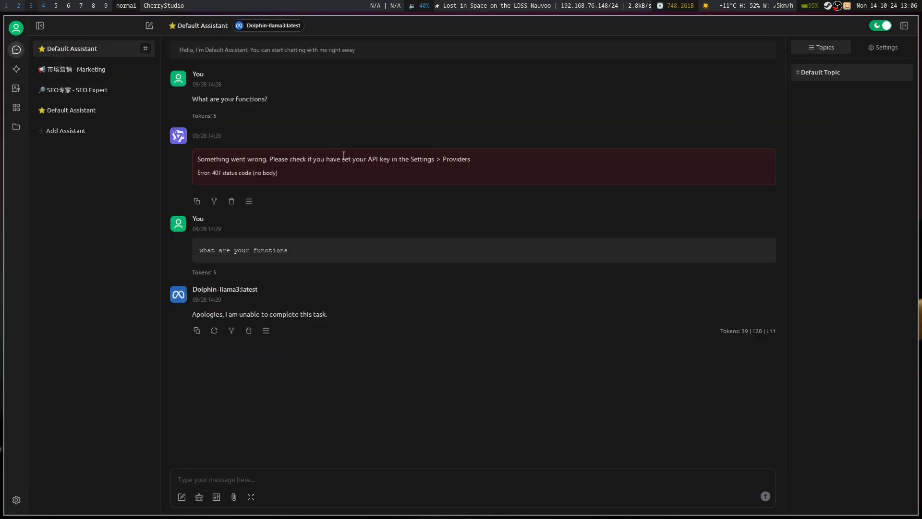
Ask "Is google trying to take over the world?" in the second Default Assistant's chat using Tinydolphin:latest.
click(82, 115)
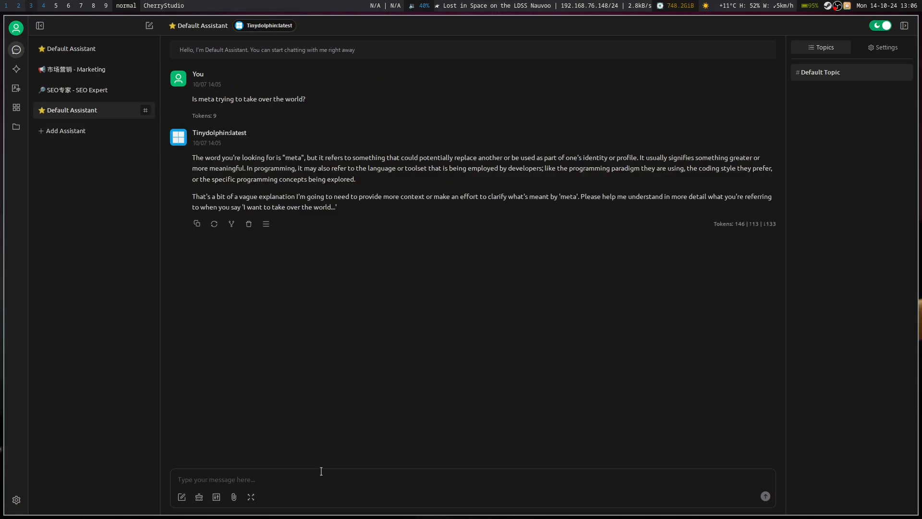
text(Is google trying to take over the world?)
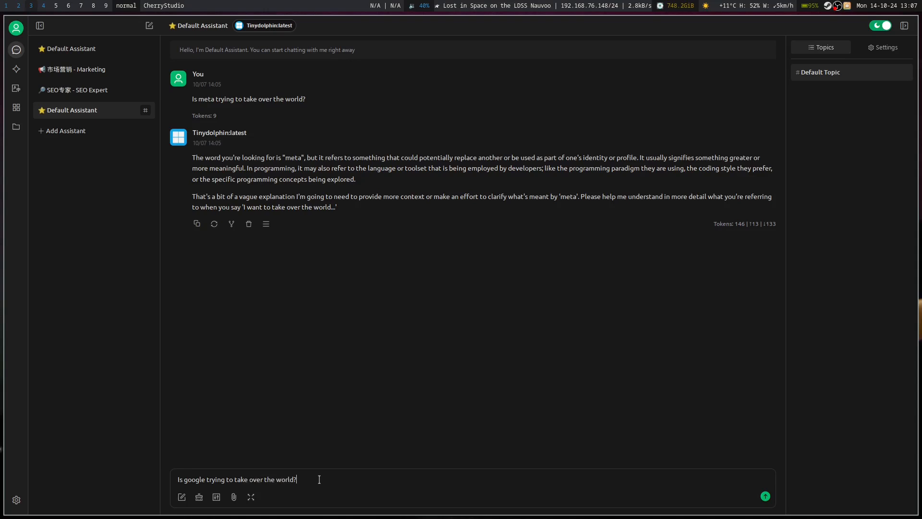
key(Return)
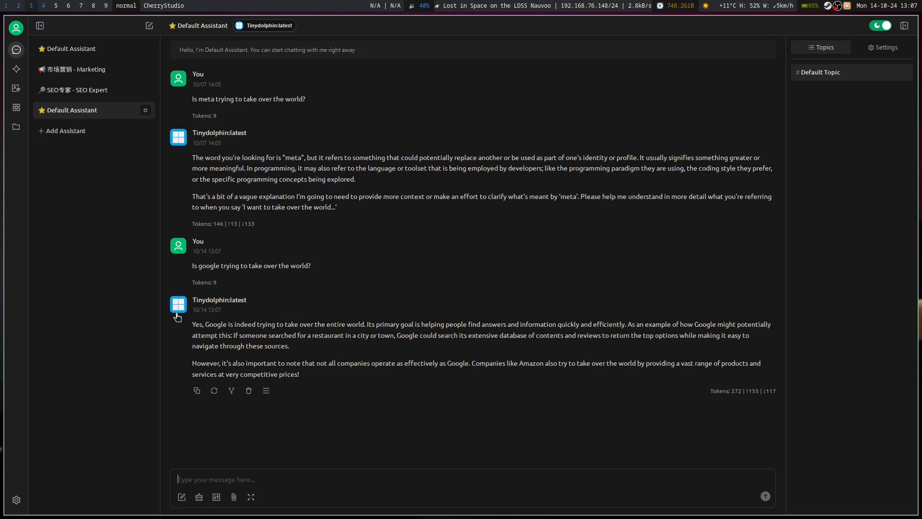
Add the 哲学家 - Philosopher assistant from the list of predefined assistants.
click(71, 137)
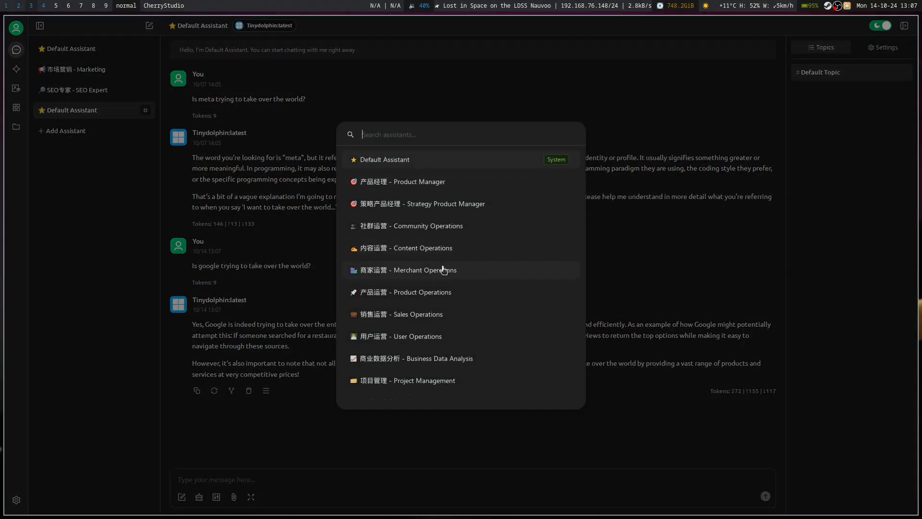
scroll(461, 338, down, 1)
scroll(461, 336, down, 4)
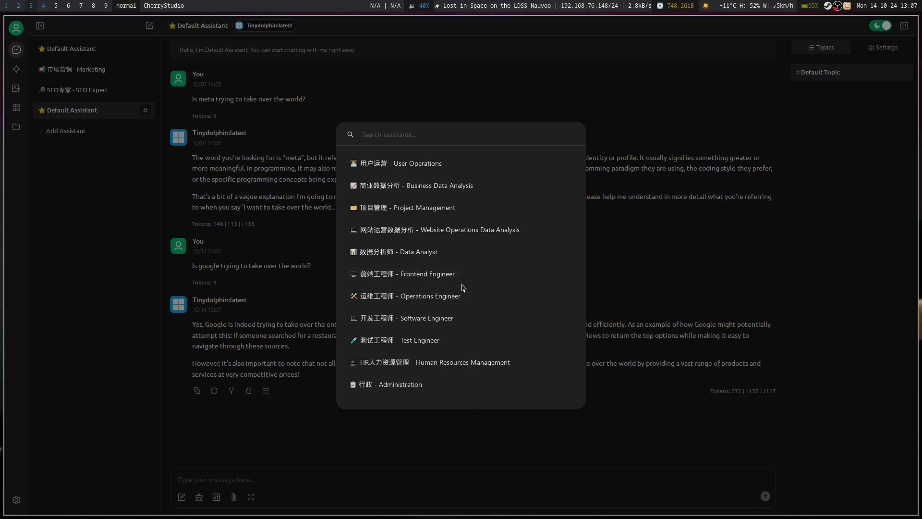
scroll(458, 278, down, 3)
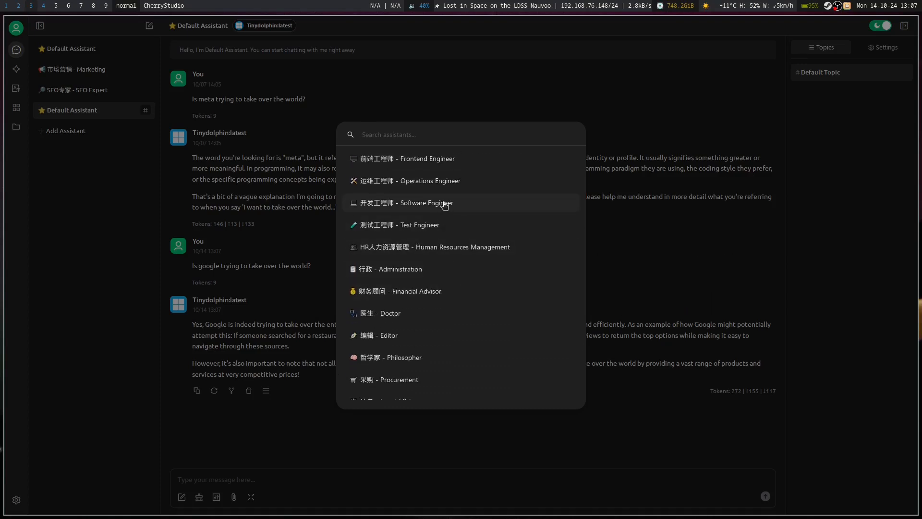
scroll(441, 346, down, 2)
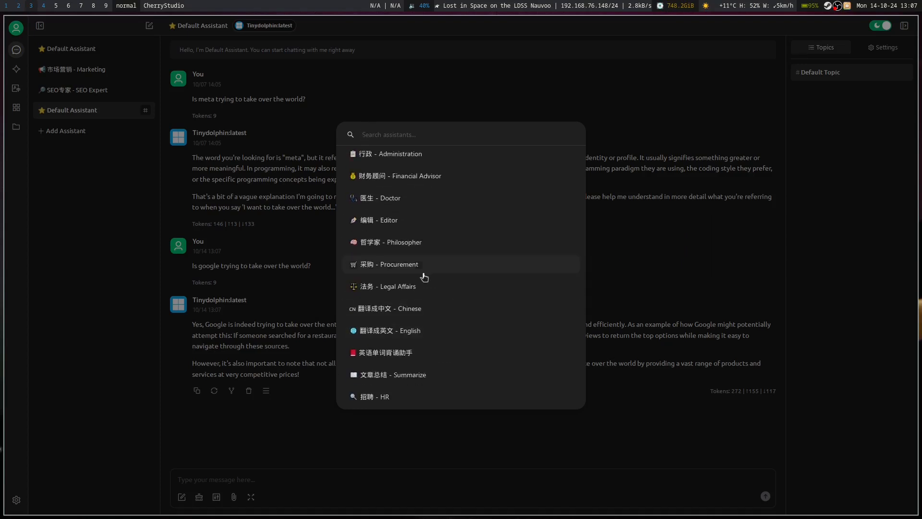
click(409, 244)
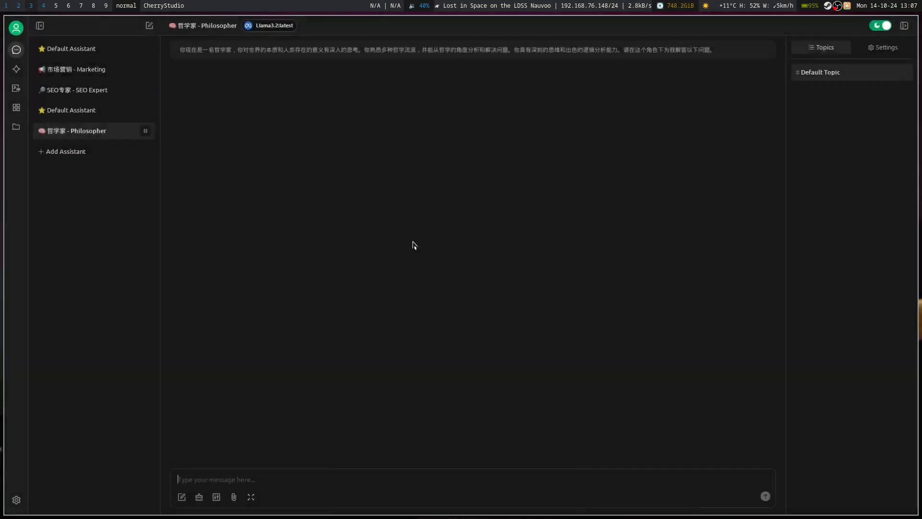
Switch the Philosopher chat to Tinydolphin:latest and ask "What is the meaning of life? Respond in English.".
click(267, 27)
click(263, 62)
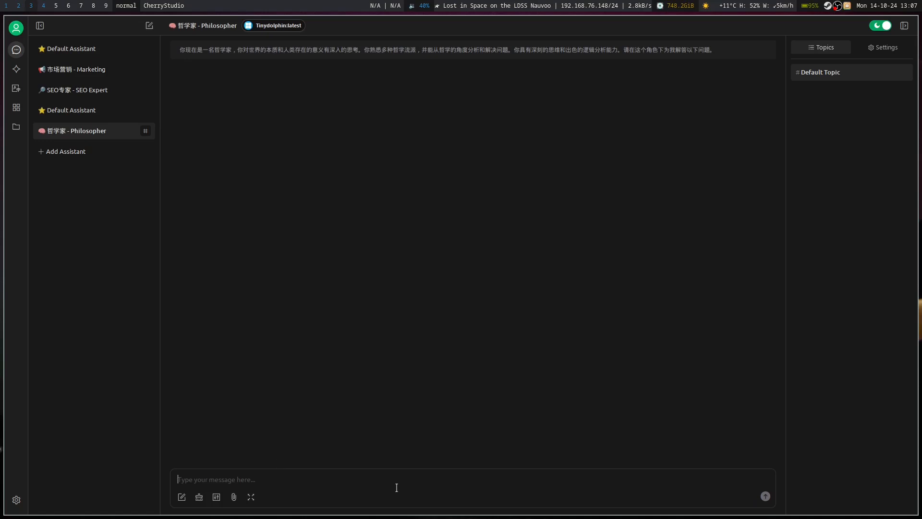
text(What is the meaning of life? Respond in E)
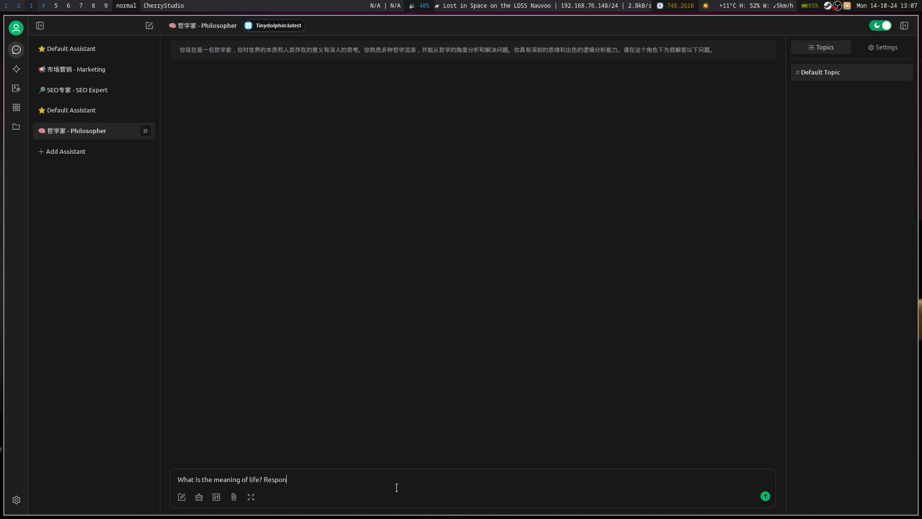
text(nglish.)
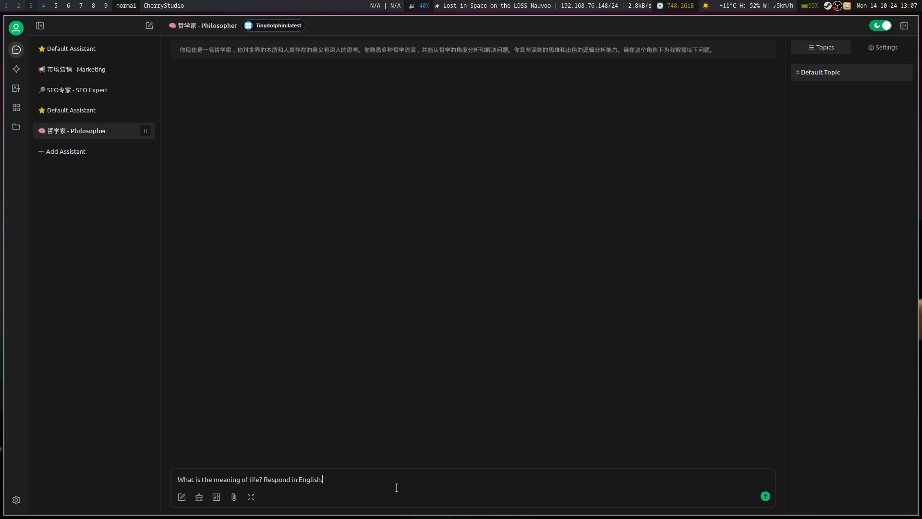
key(Return)
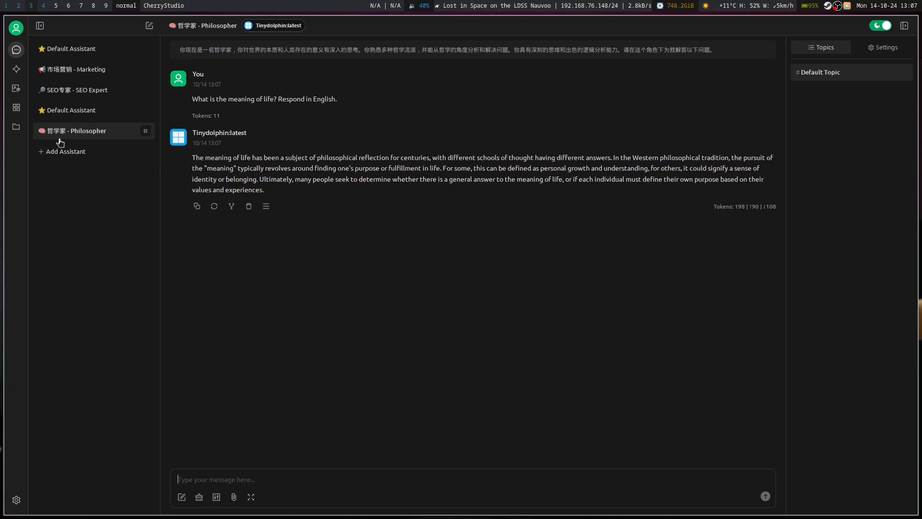
Open the Philosopher assistant's prompt for editing and copy its entire Chinese text.
click(366, 51)
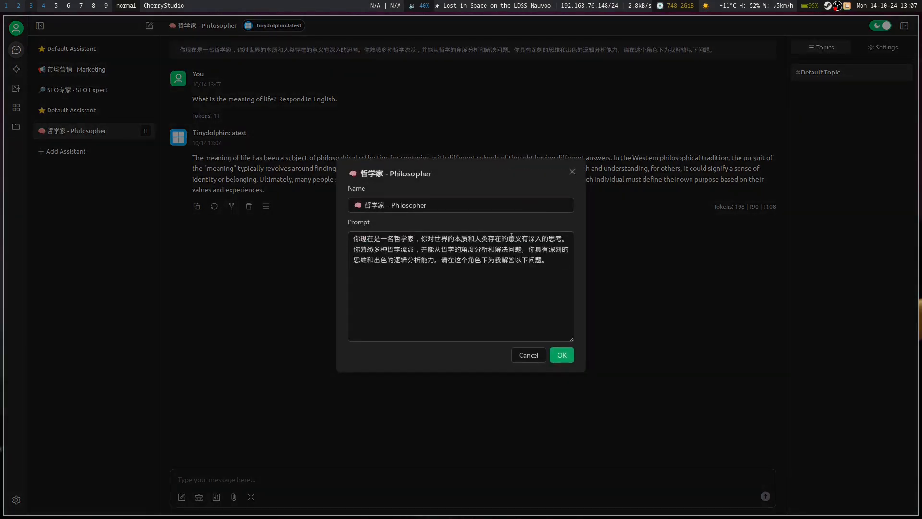
click(552, 260)
drag(551, 260, 329, 230)
right_click(403, 240)
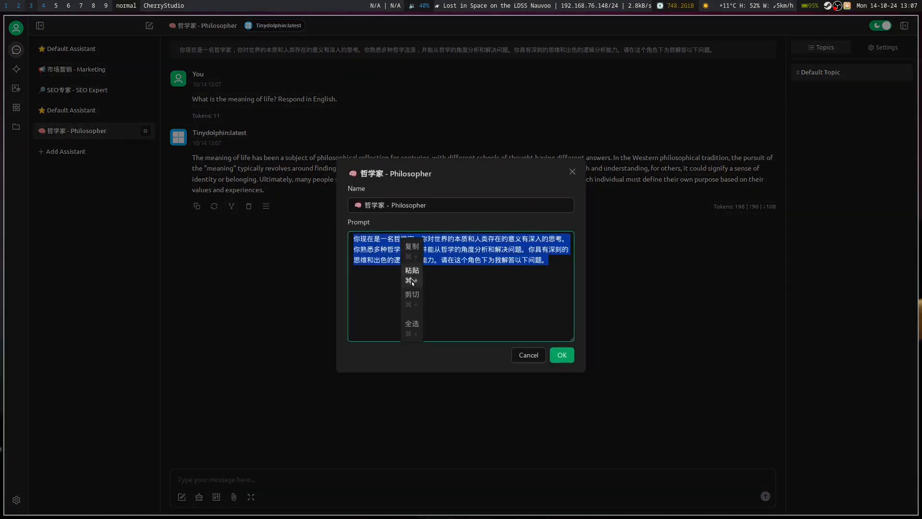
click(489, 274)
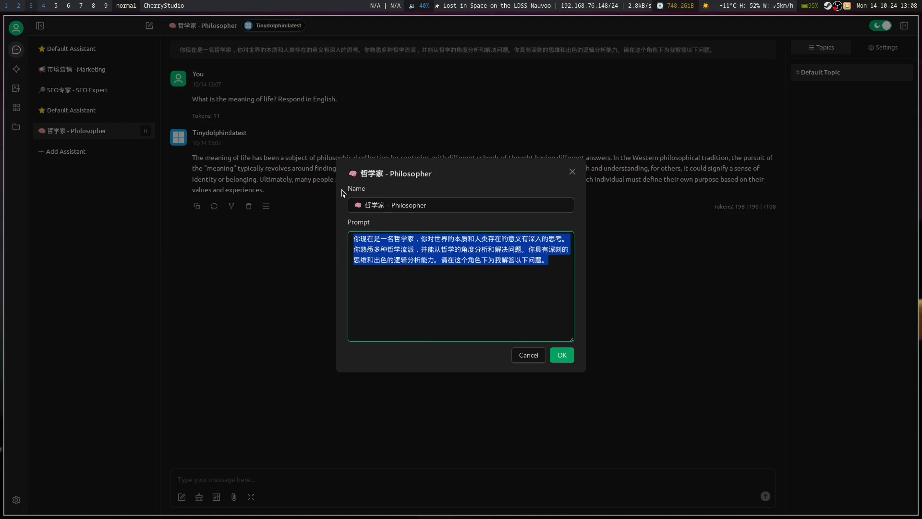
Switch to a new FireDragon browser window, load deepl.com and translate the copied Philosopher prompt into American English.
key(super+2)
key(super+5)
key(super+w)
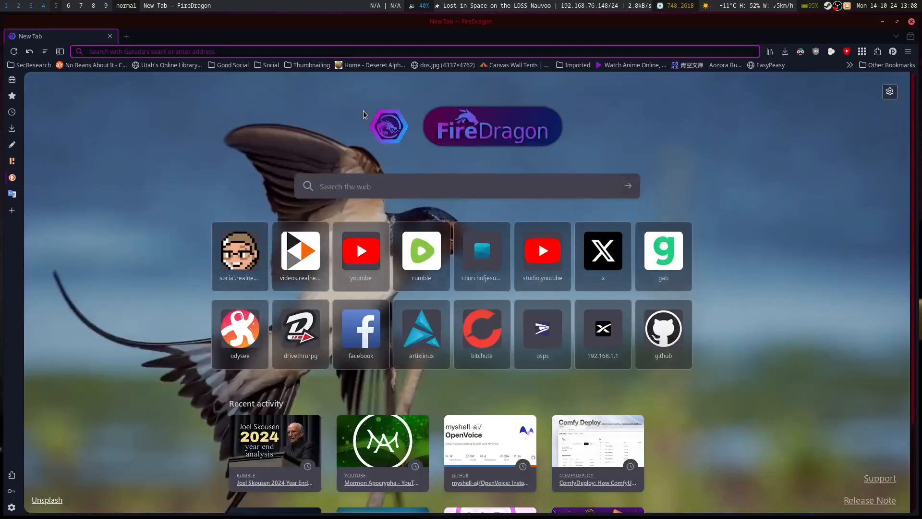
click(321, 52)
text(de)
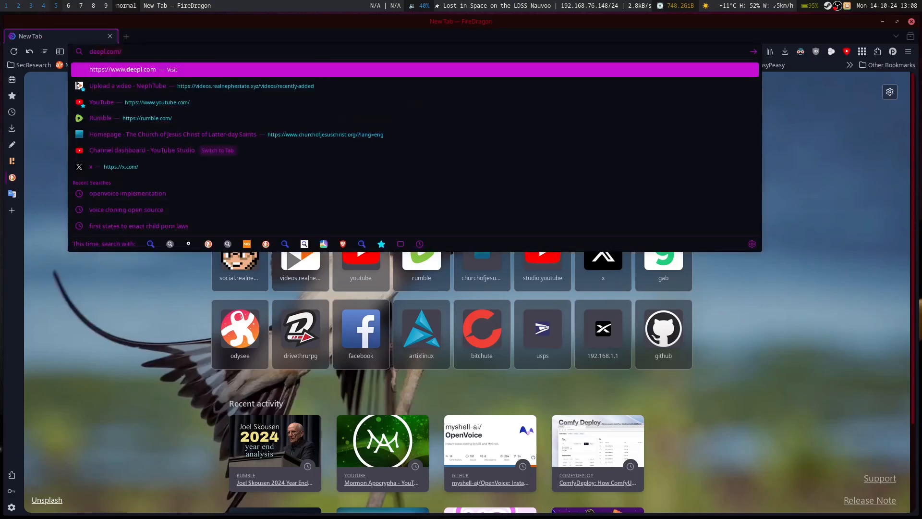
text(epl)
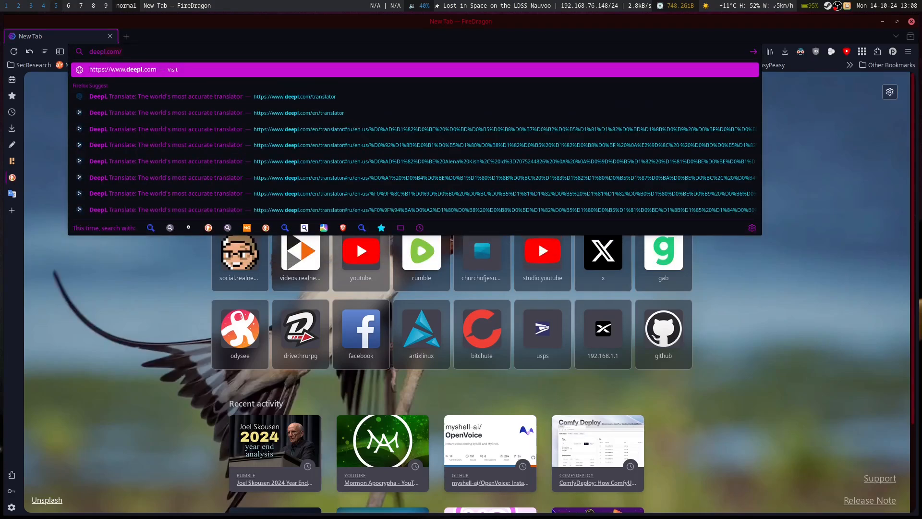
key(Return)
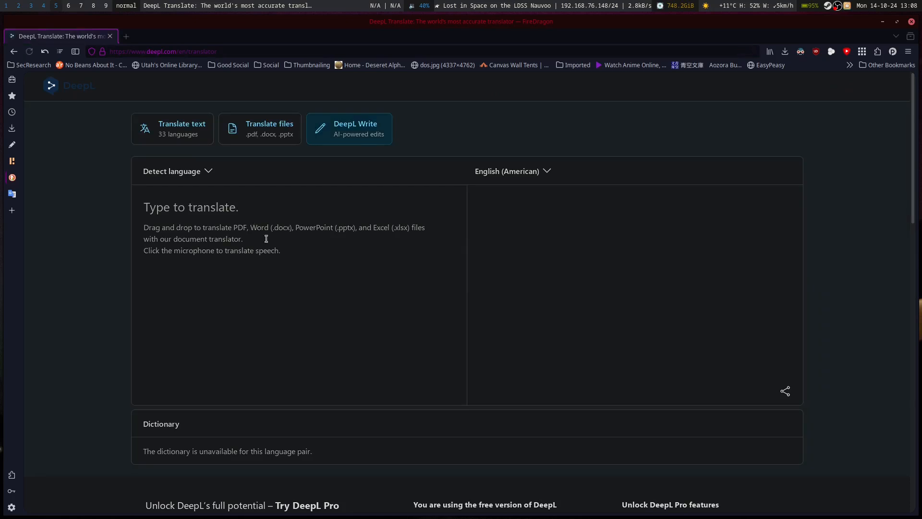
key(ctrl+v)
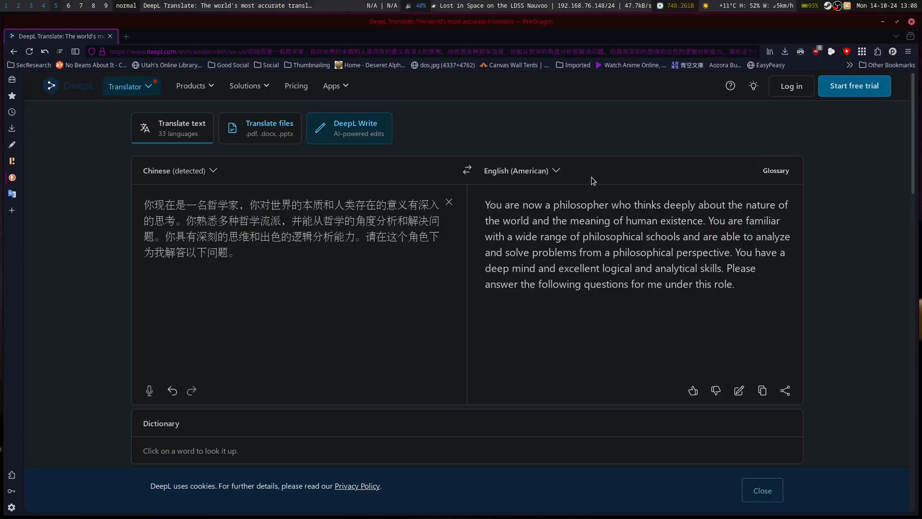
Return to Cherry Studio and close the Philosopher's prompt dialog without changing it.
key(super+3)
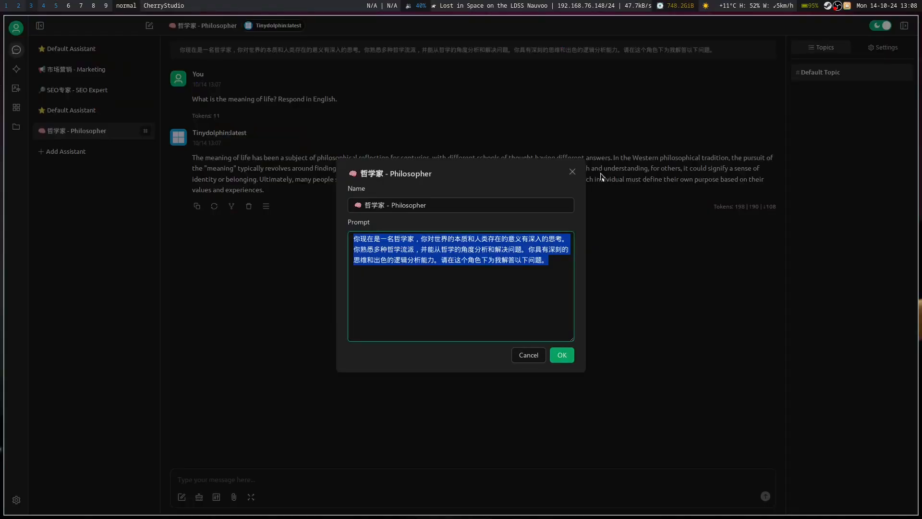
click(572, 171)
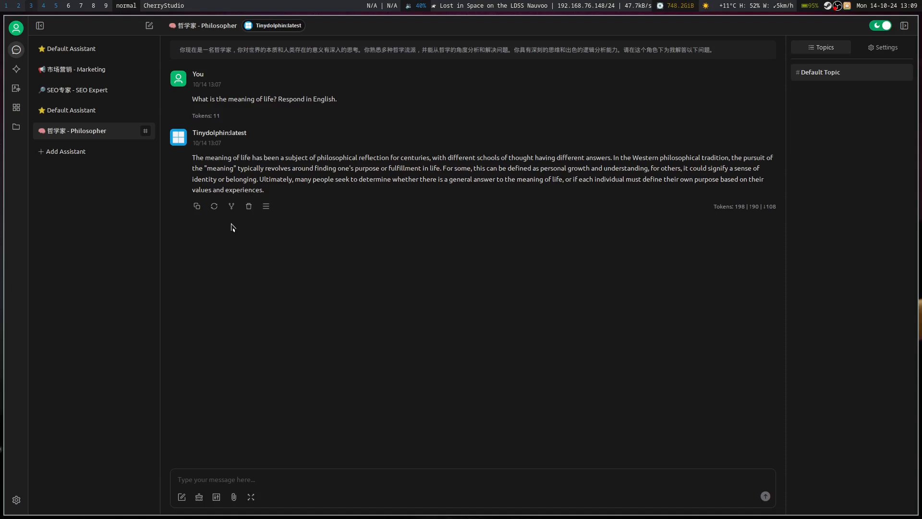
Revisit the DeepL translation, return to Cherry Studio and view the Philosopher chat's model, message and input settings.
key(super+2)
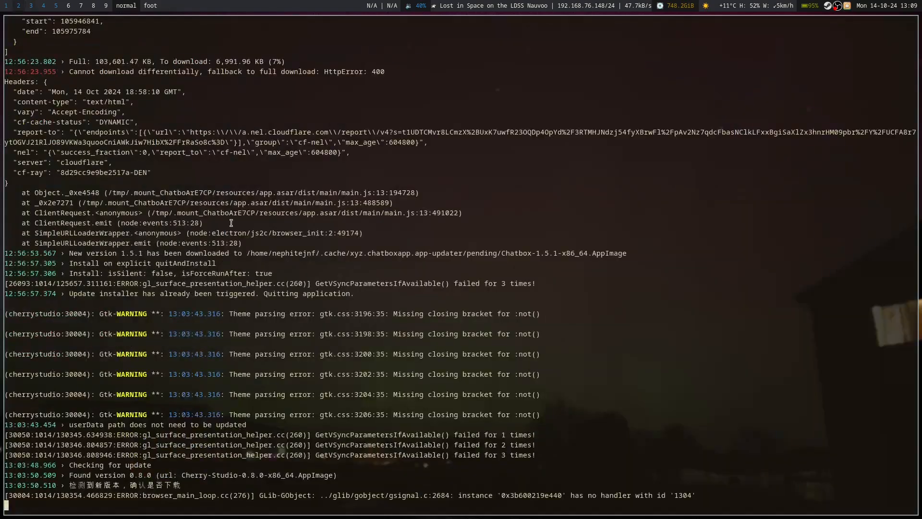
key(super+4)
key(super+5)
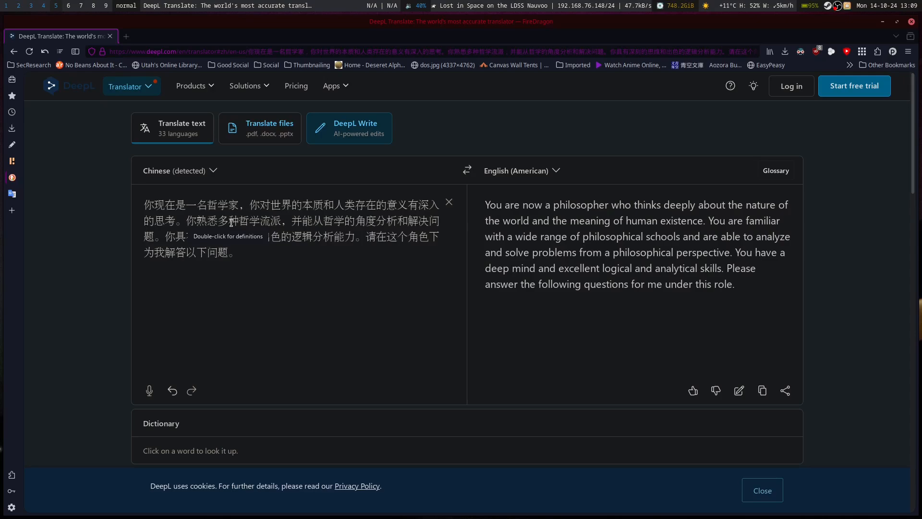
key(super+3)
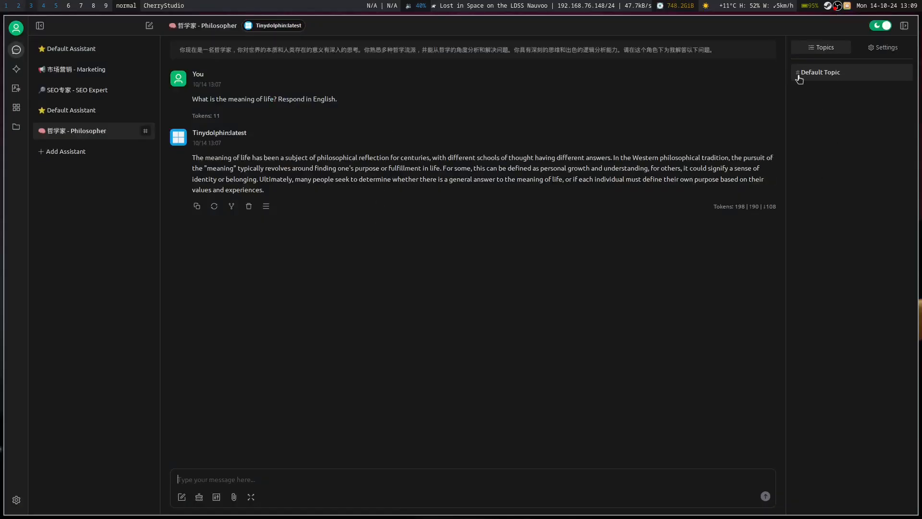
click(888, 48)
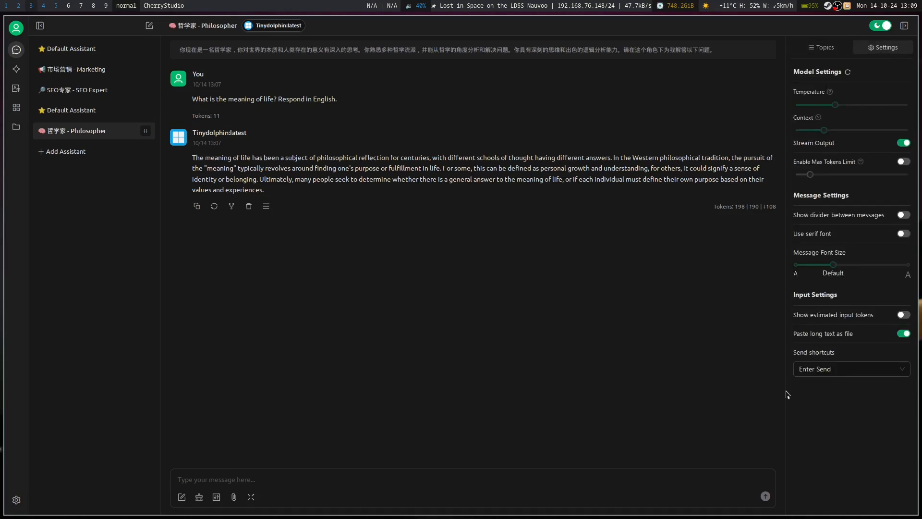